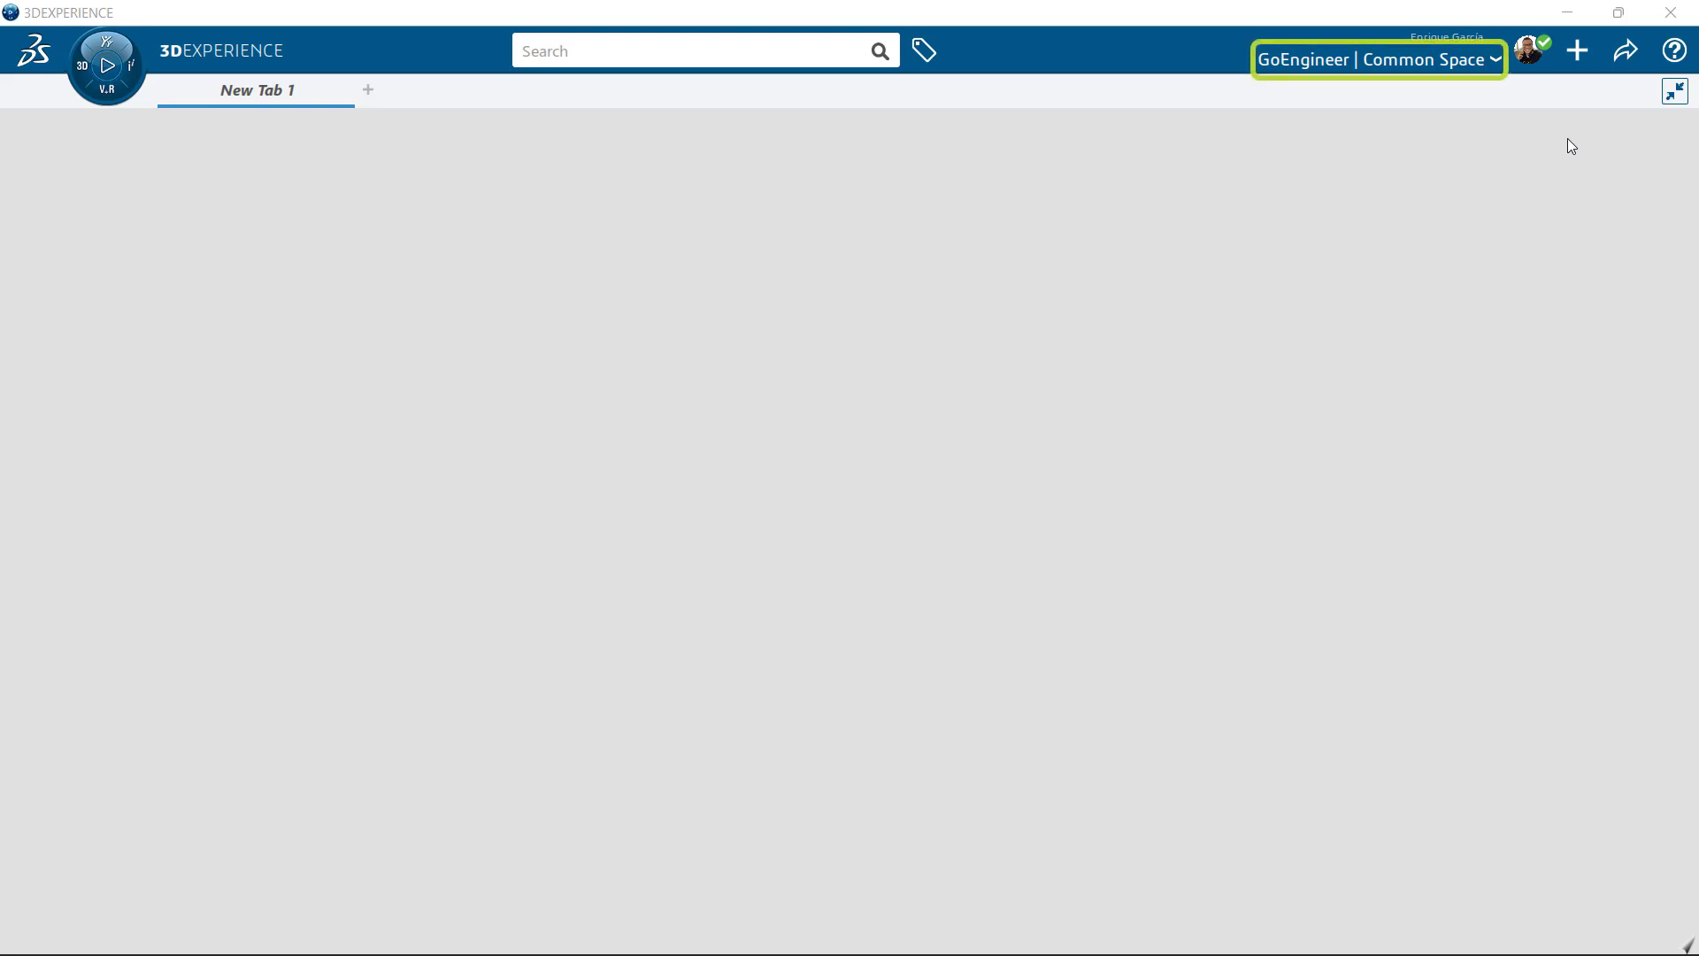
# - Start an Import from the + menu, then cancel it without importing anything
pyautogui.click(1575, 56)
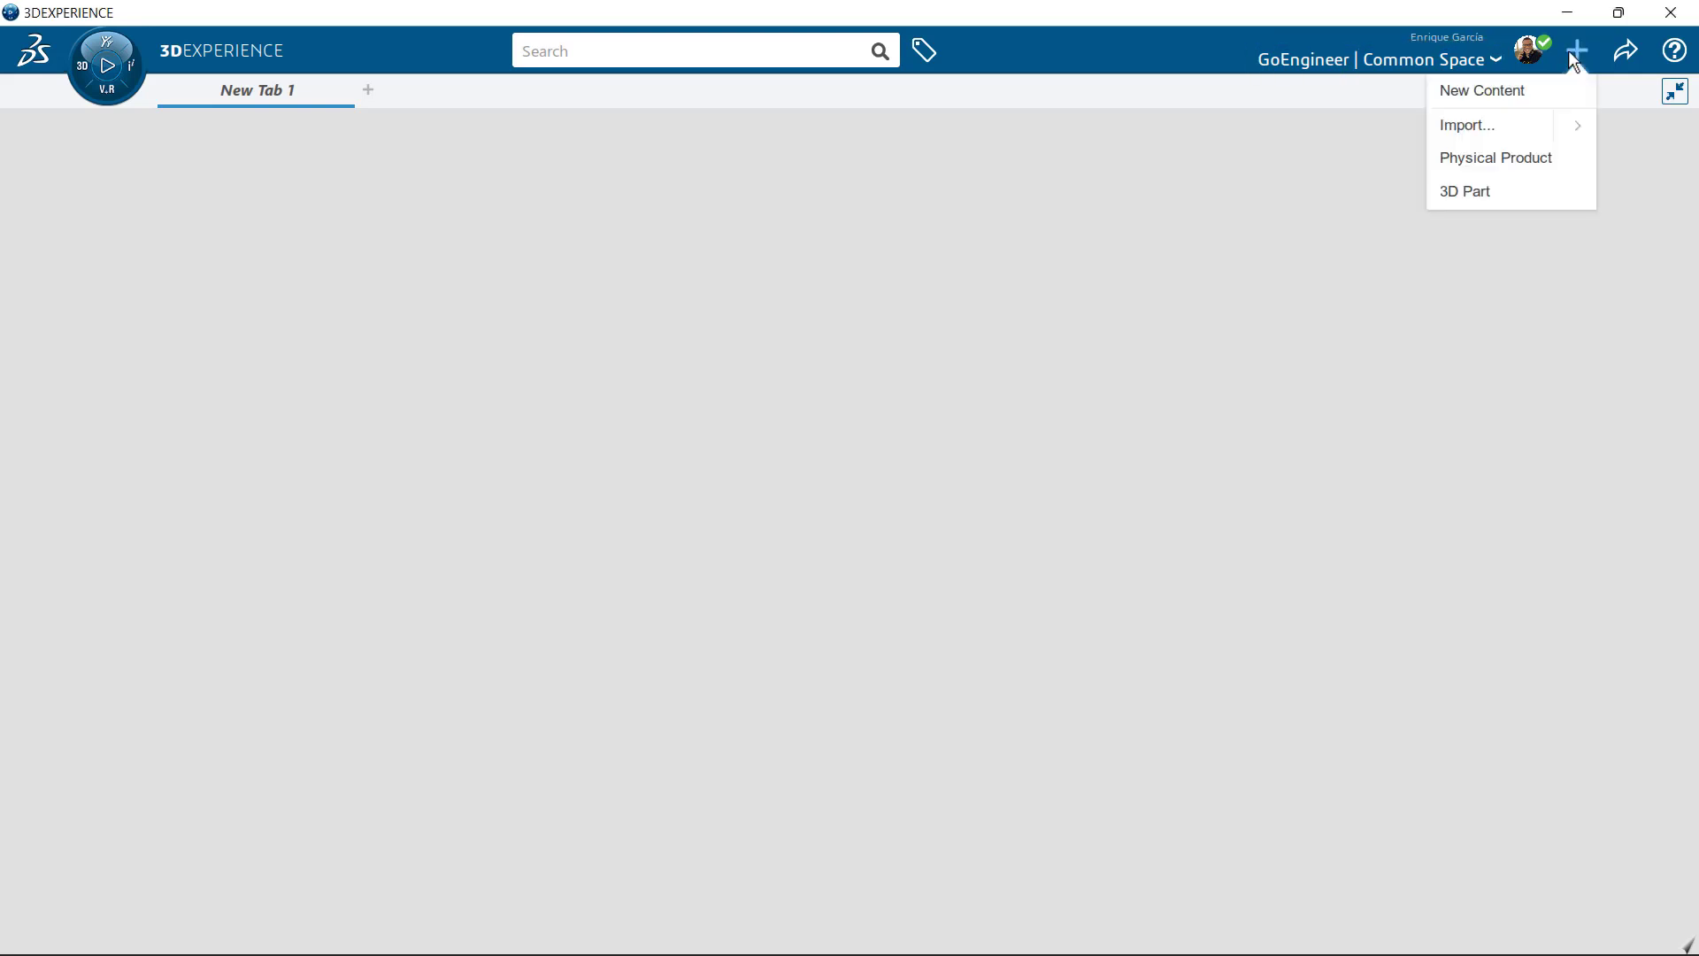
pyautogui.click(1518, 131)
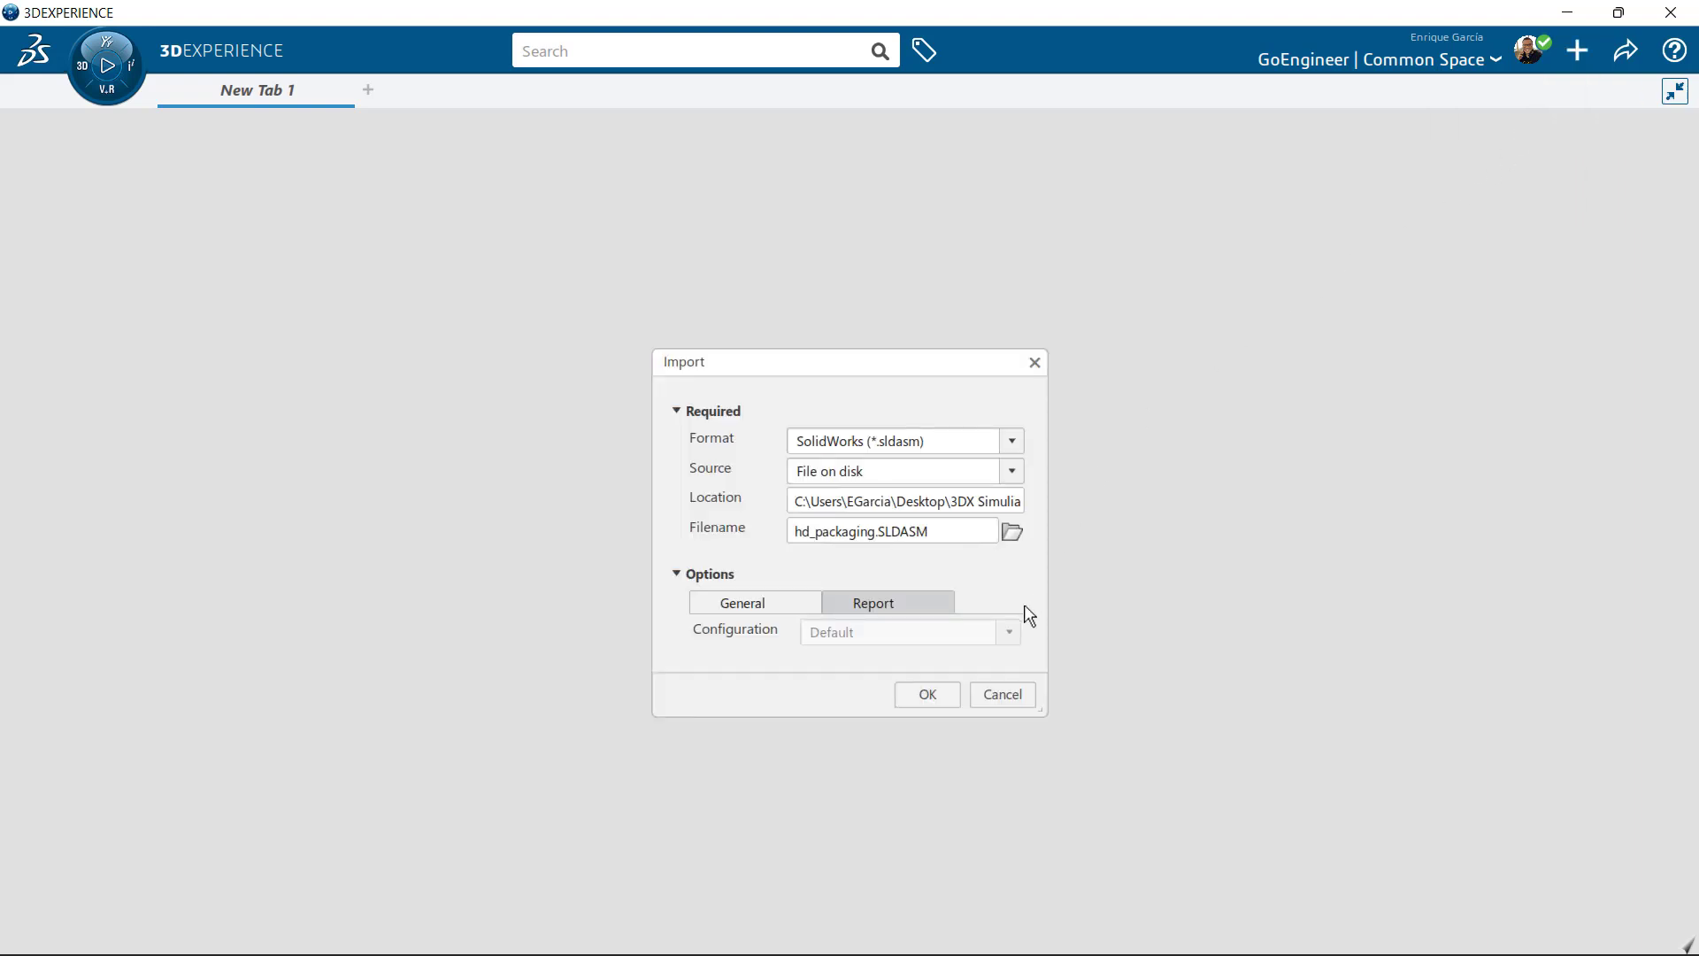
pyautogui.click(991, 694)
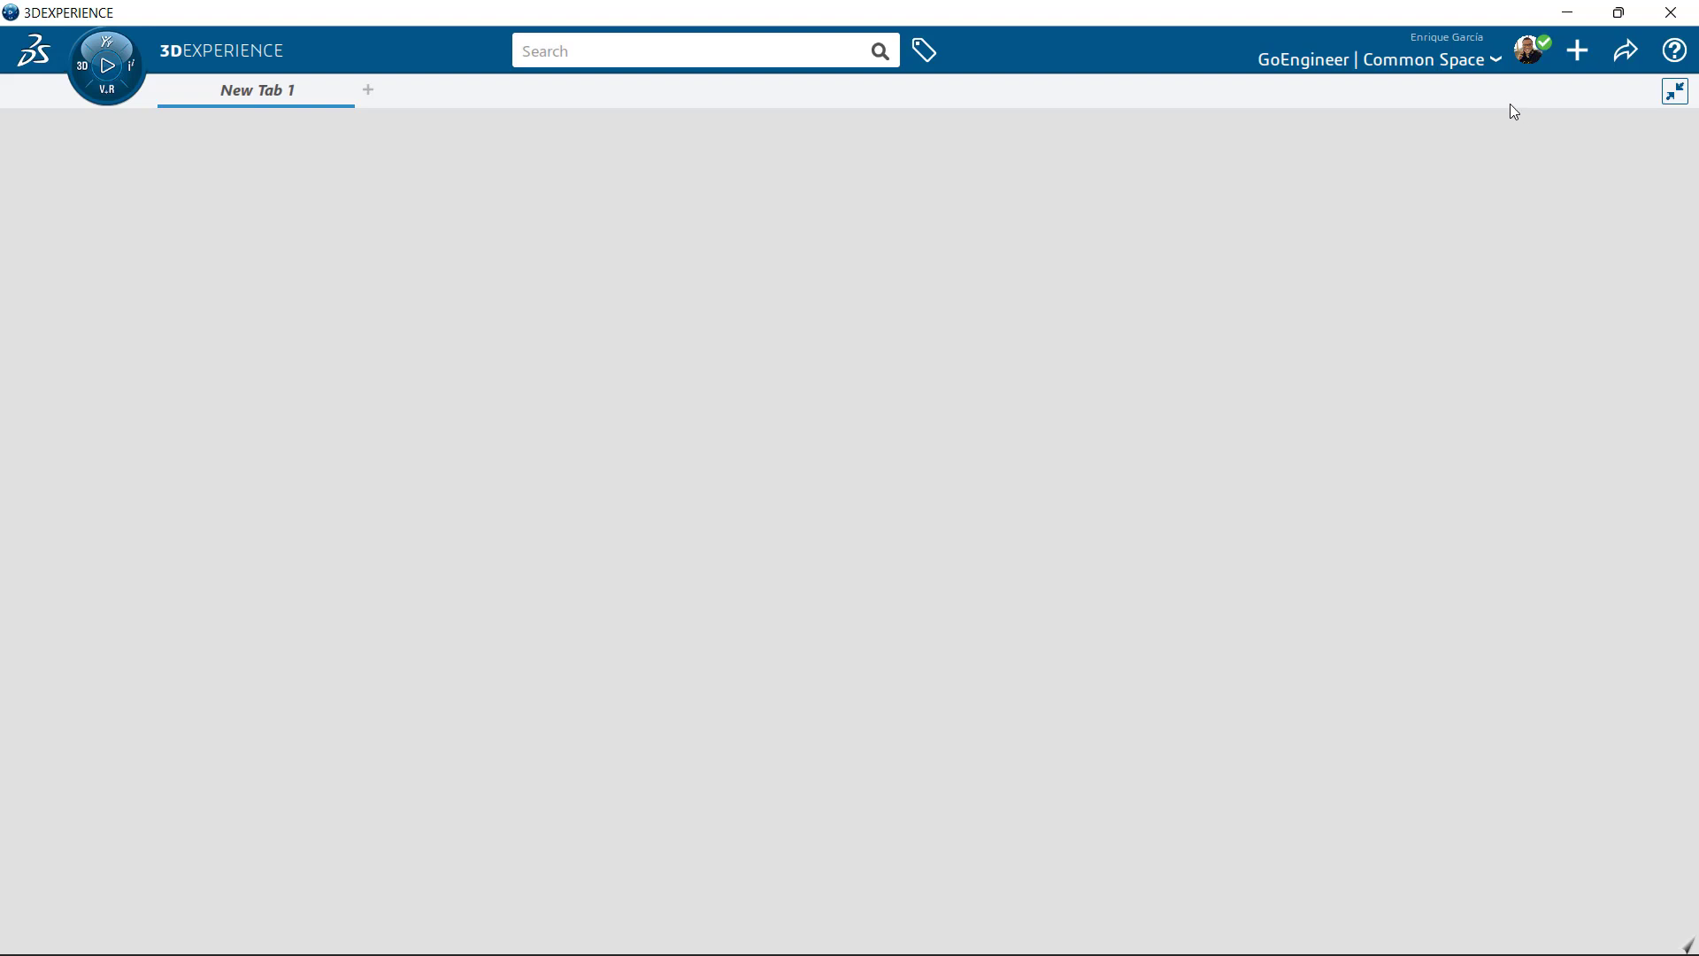
# - Switch the credentials to the Drone Project space with the Leader responsibility
pyautogui.click(1497, 62)
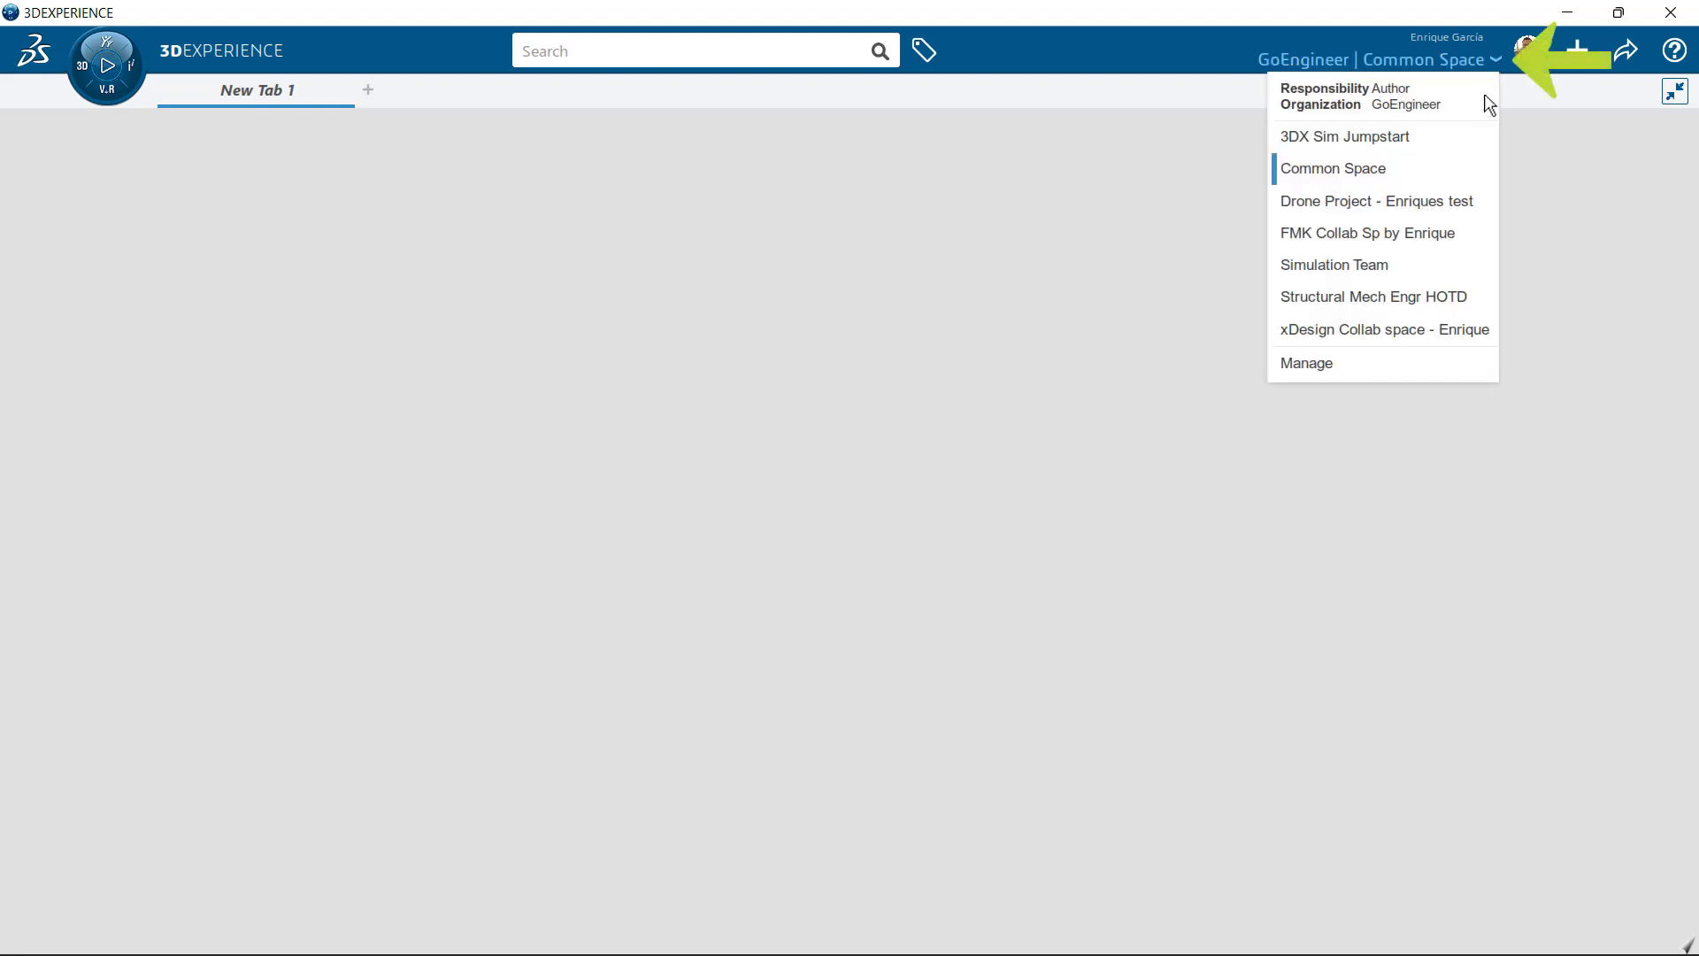
pyautogui.click(1397, 208)
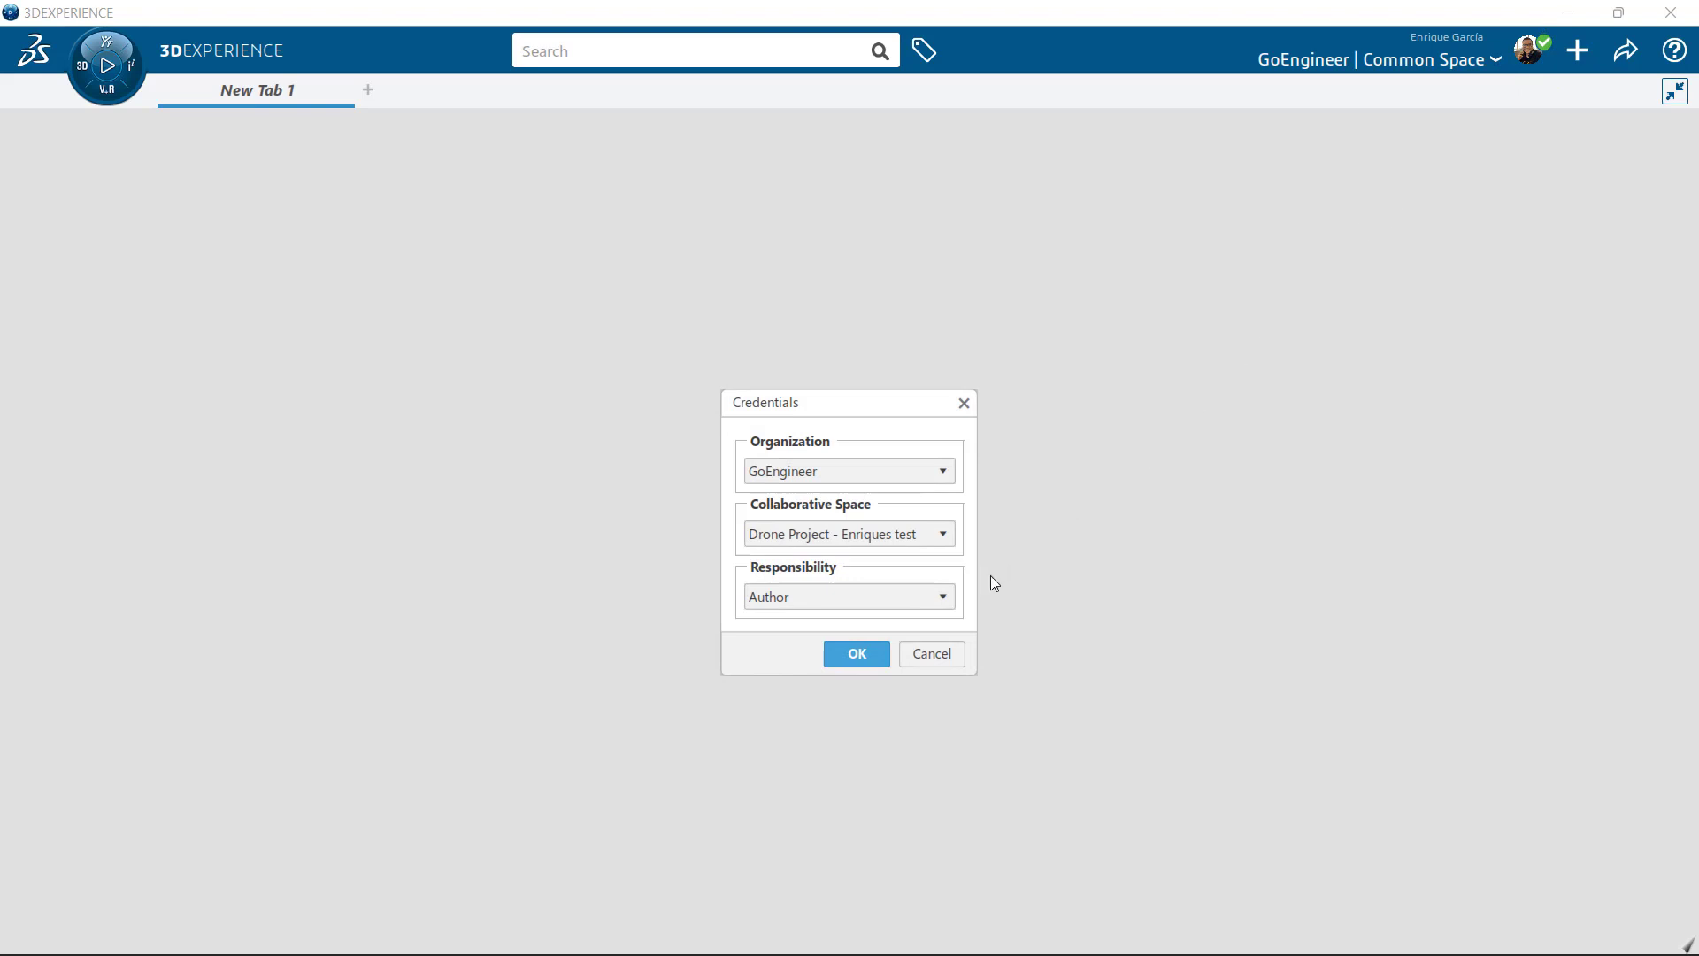
pyautogui.click(939, 598)
pyautogui.click(794, 554)
pyautogui.click(855, 653)
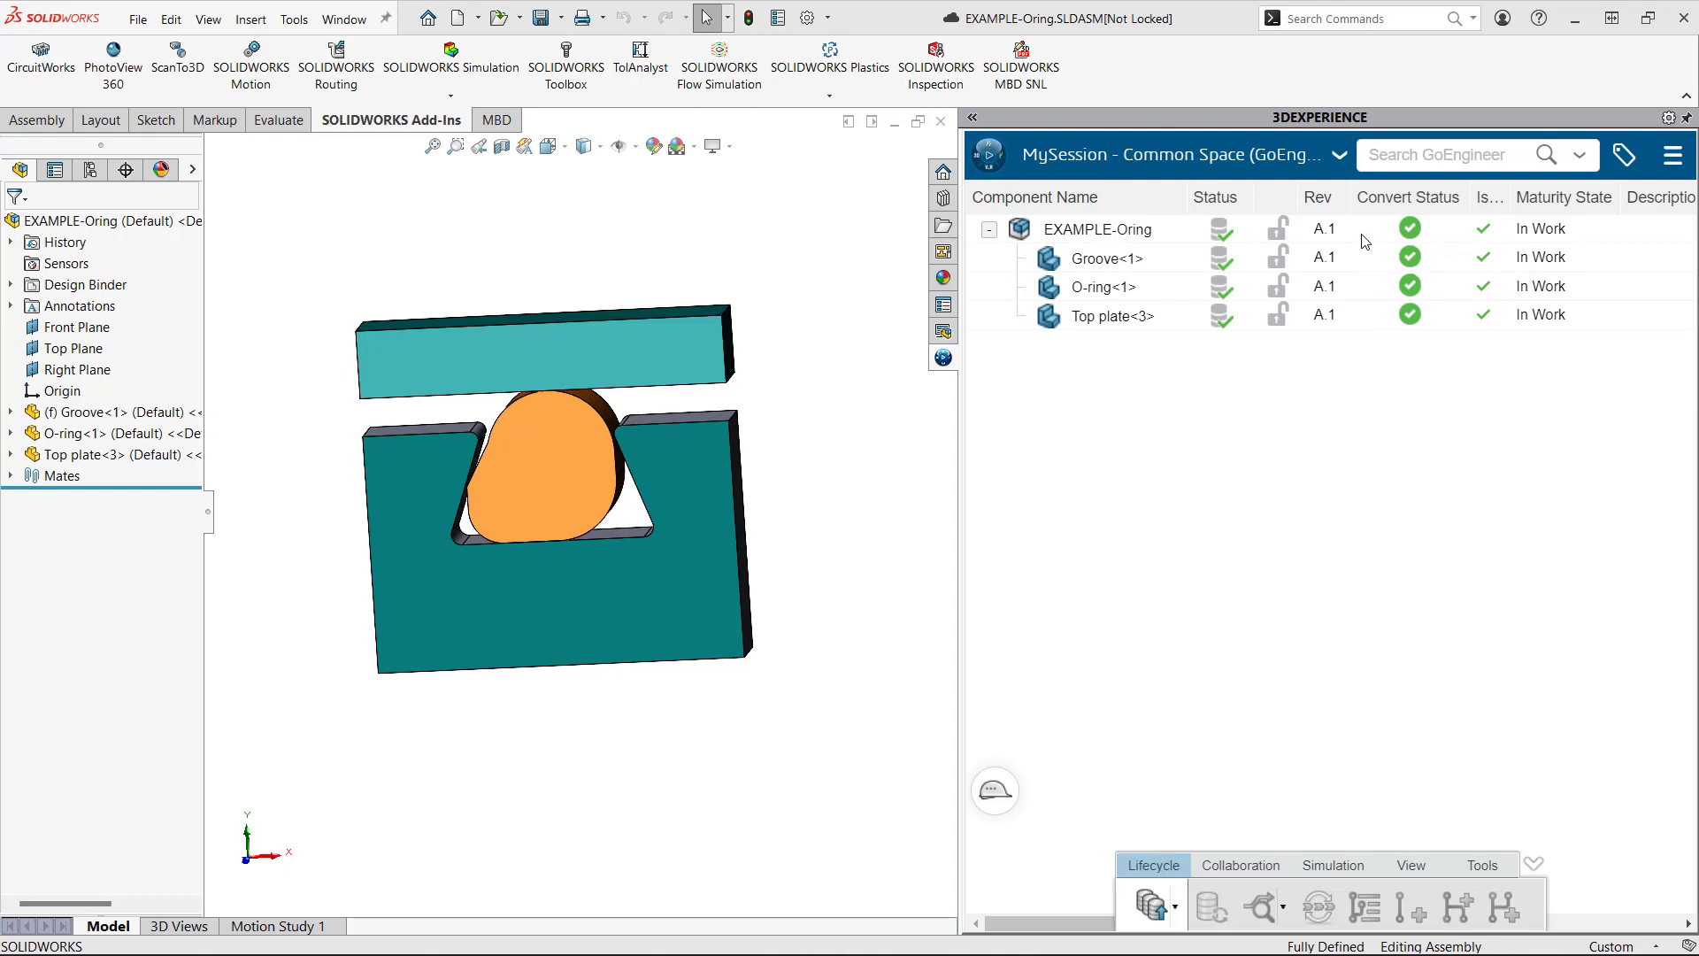
# - Set the MySession connection preference to Drone Project • Leader credentials and save it
pyautogui.click(1339, 159)
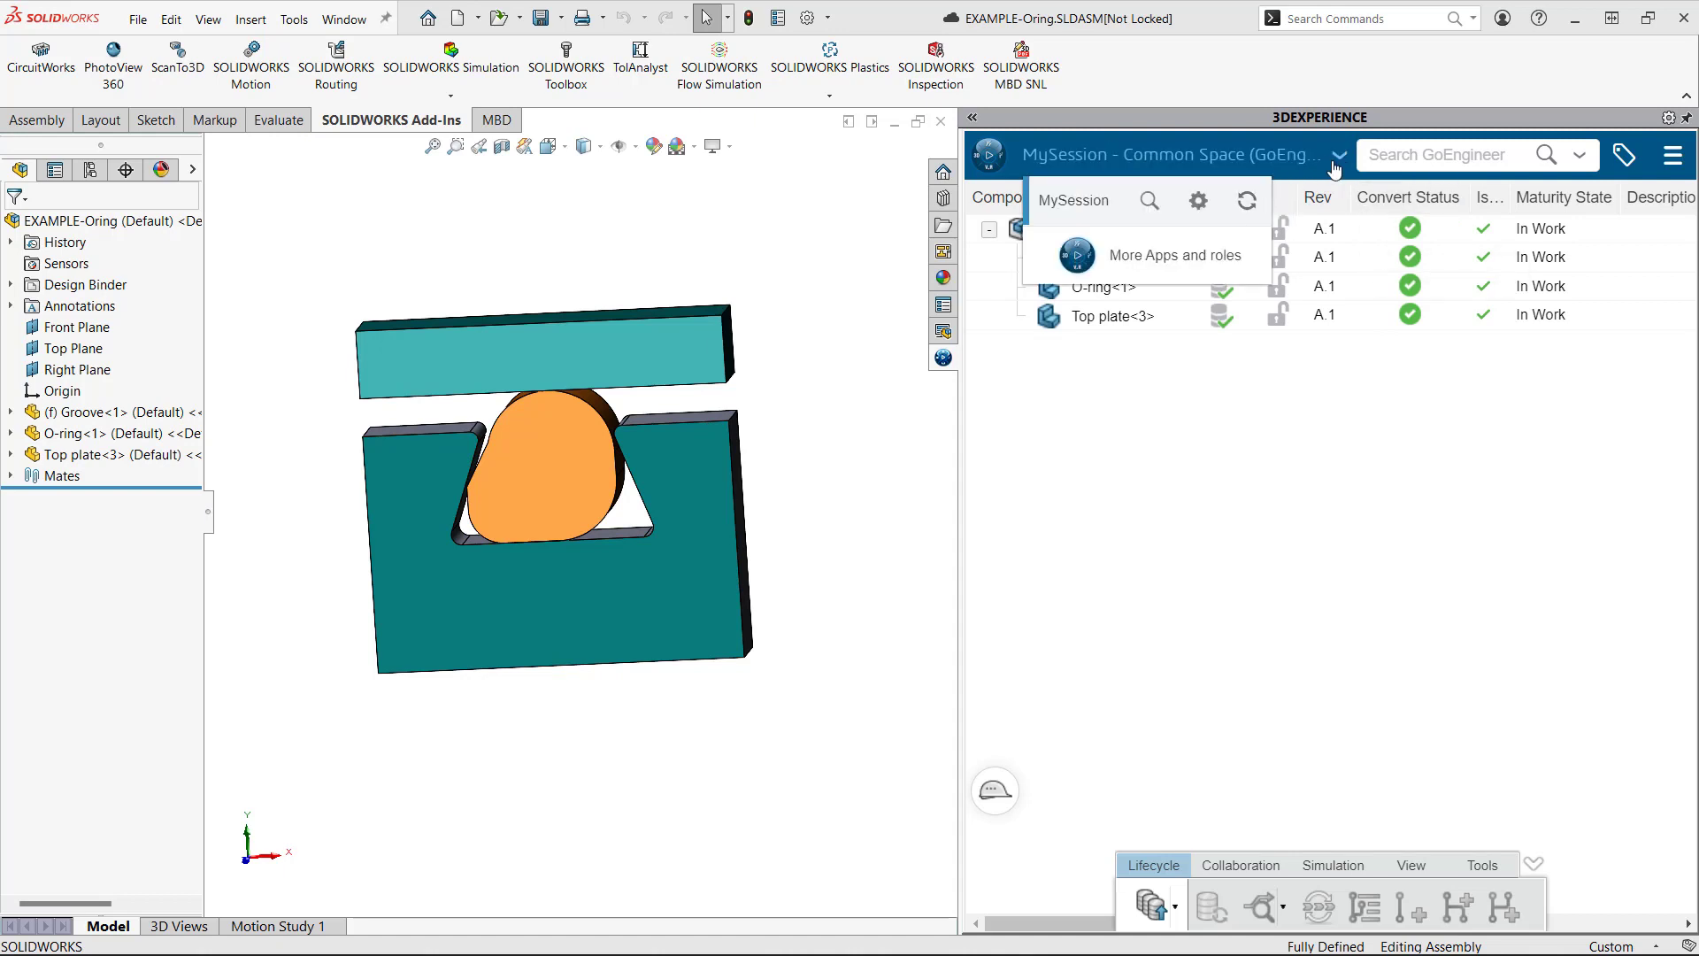
pyautogui.click(1199, 202)
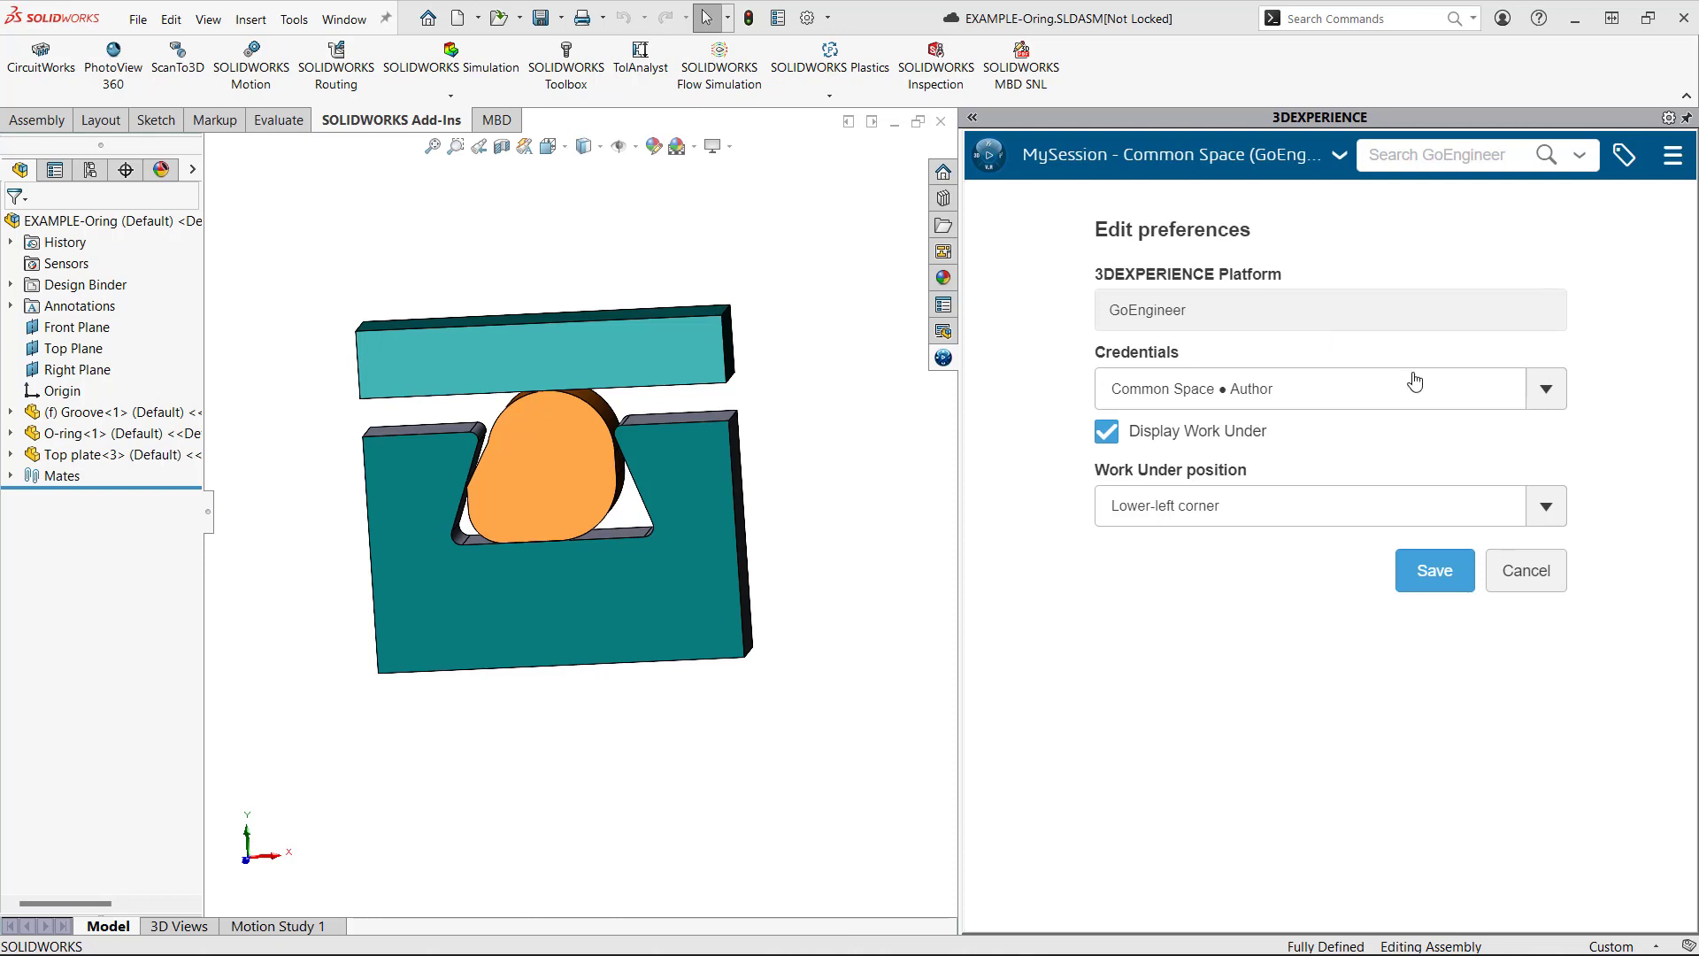
pyautogui.click(1544, 392)
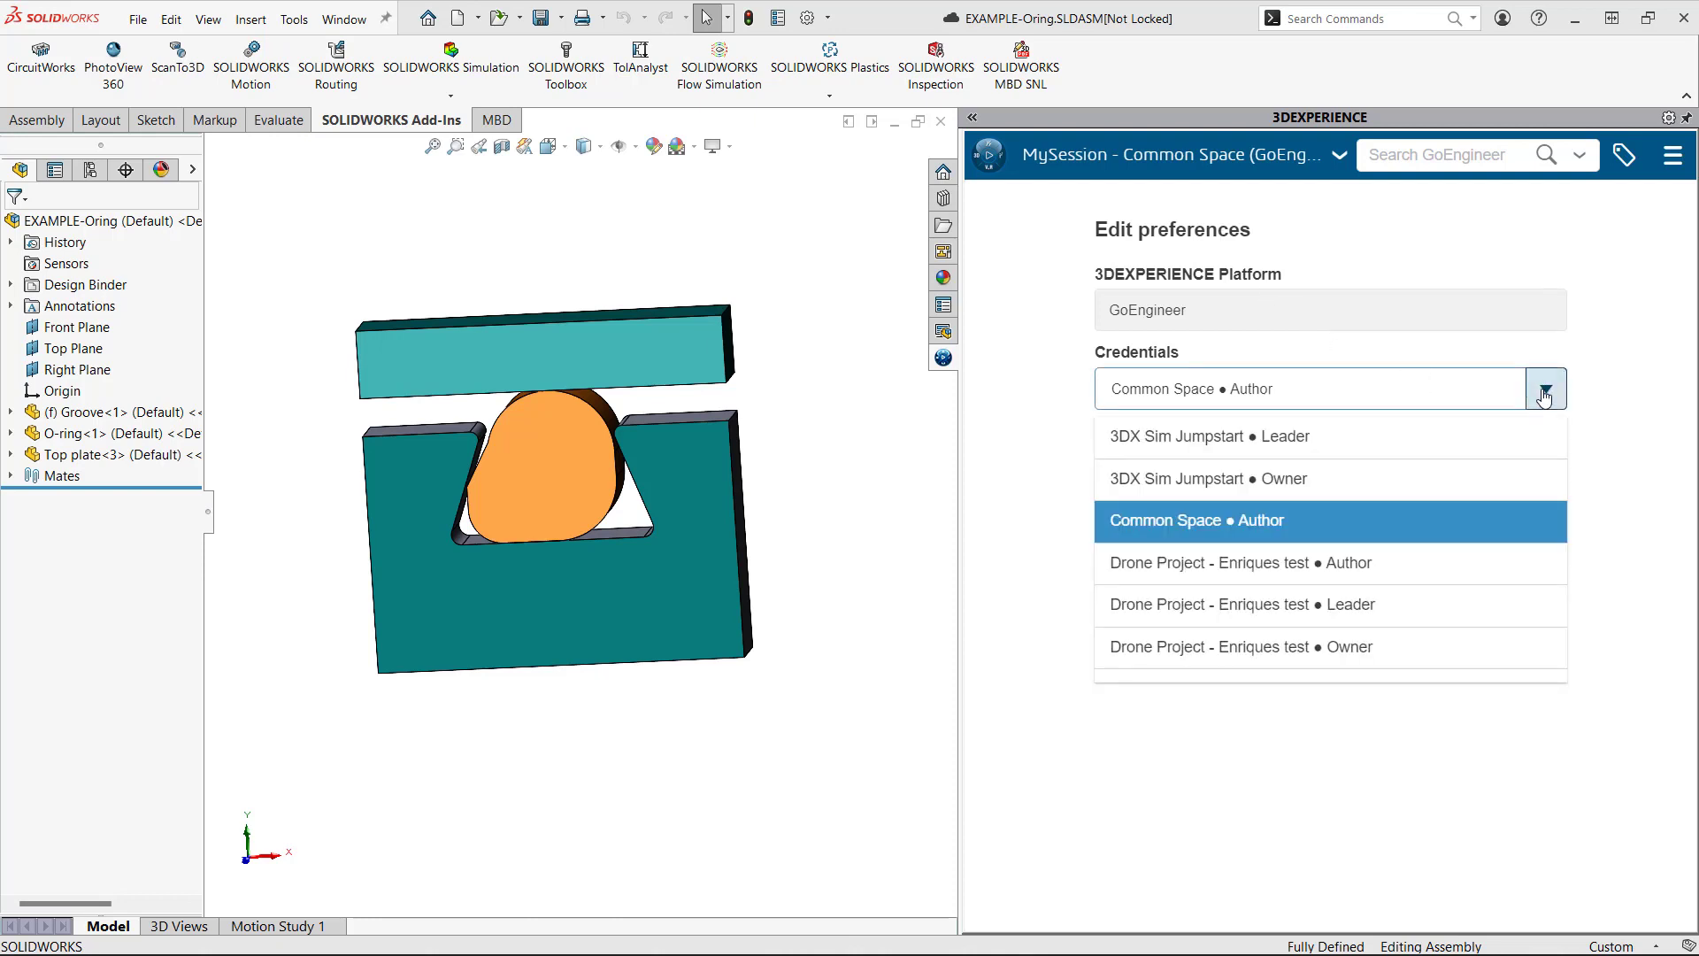
pyautogui.click(1223, 606)
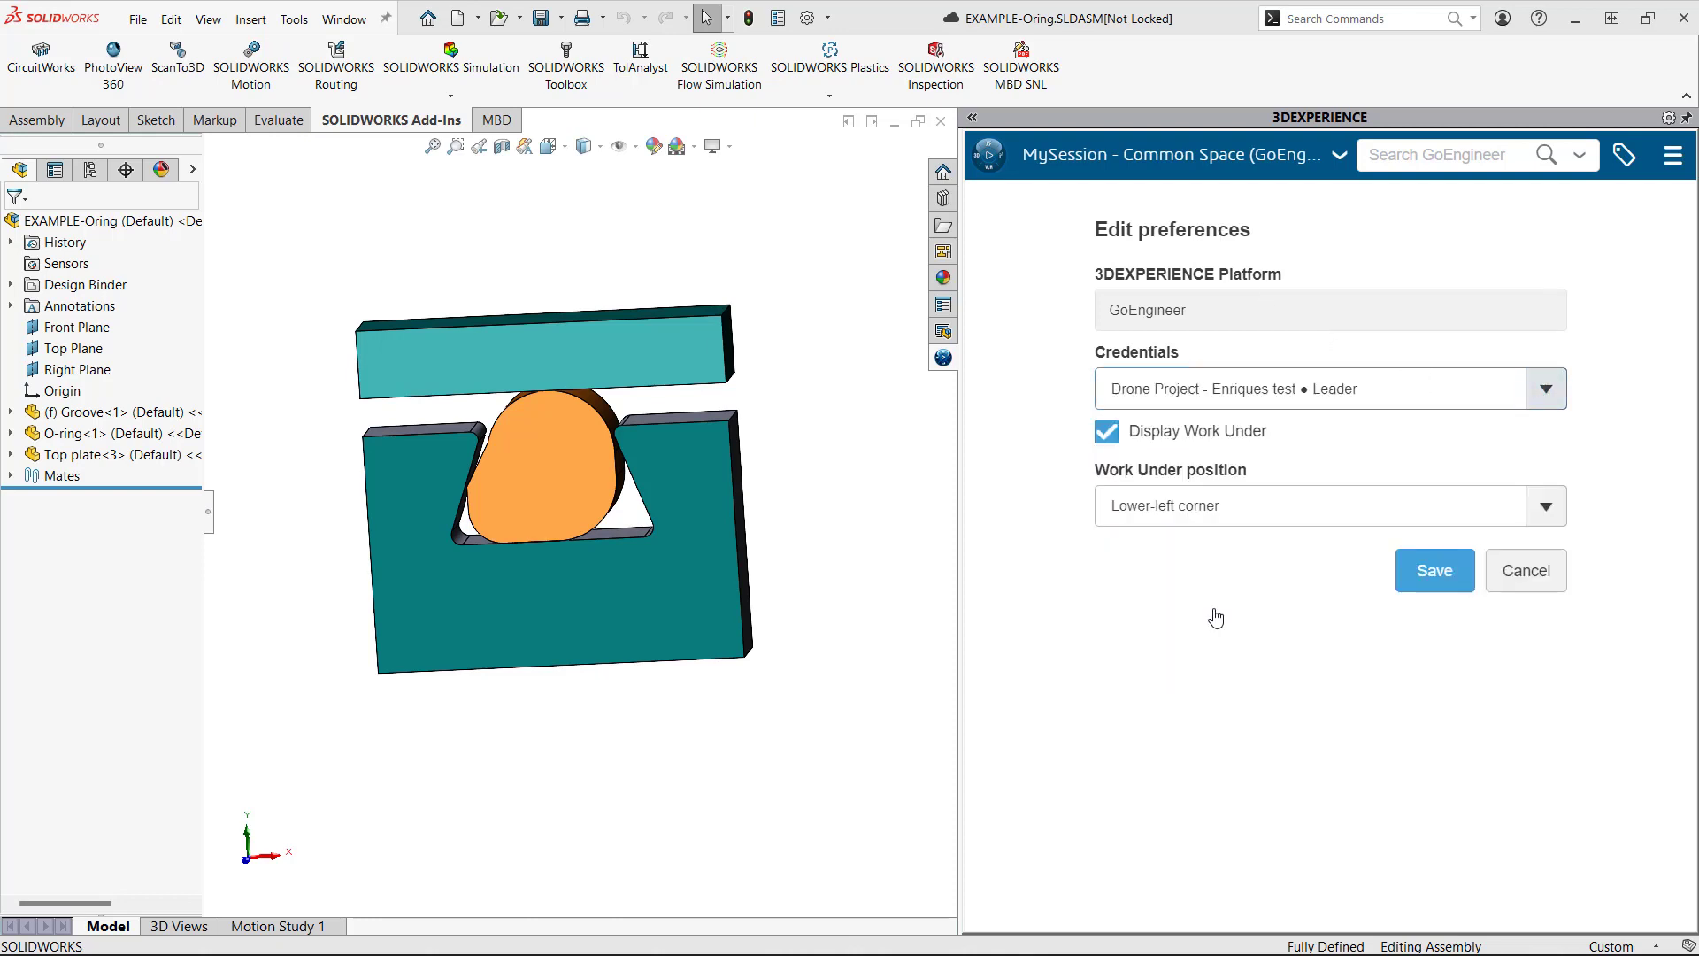
pyautogui.click(1431, 586)
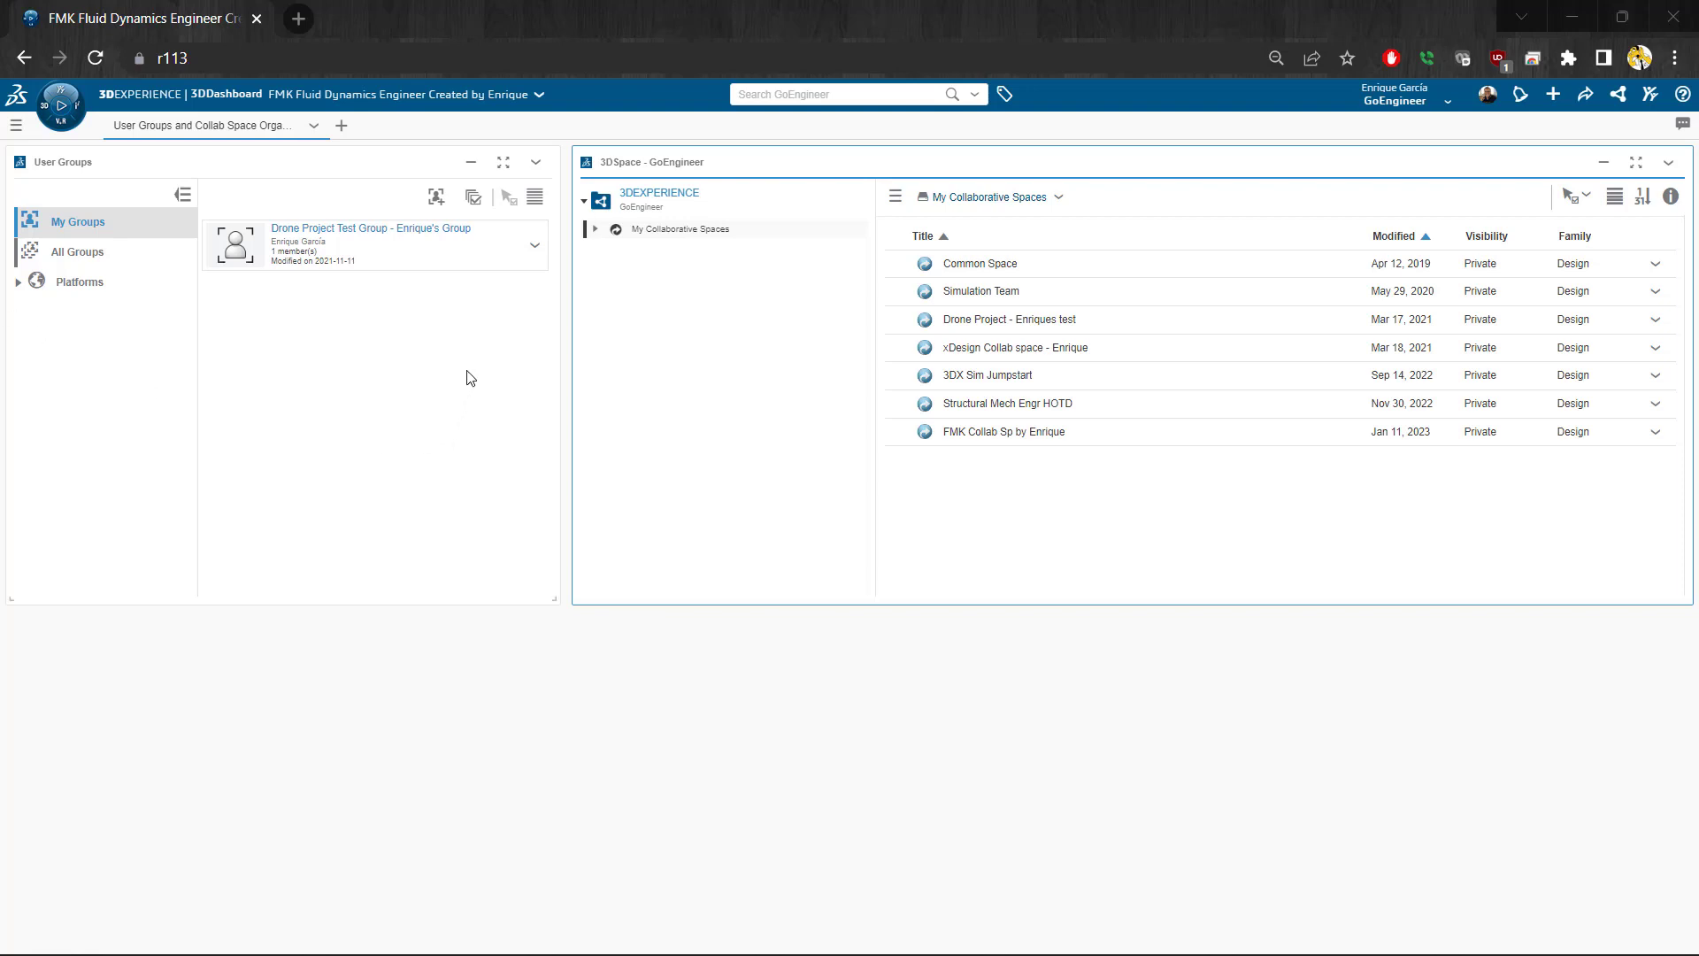
pyautogui.click(437, 196)
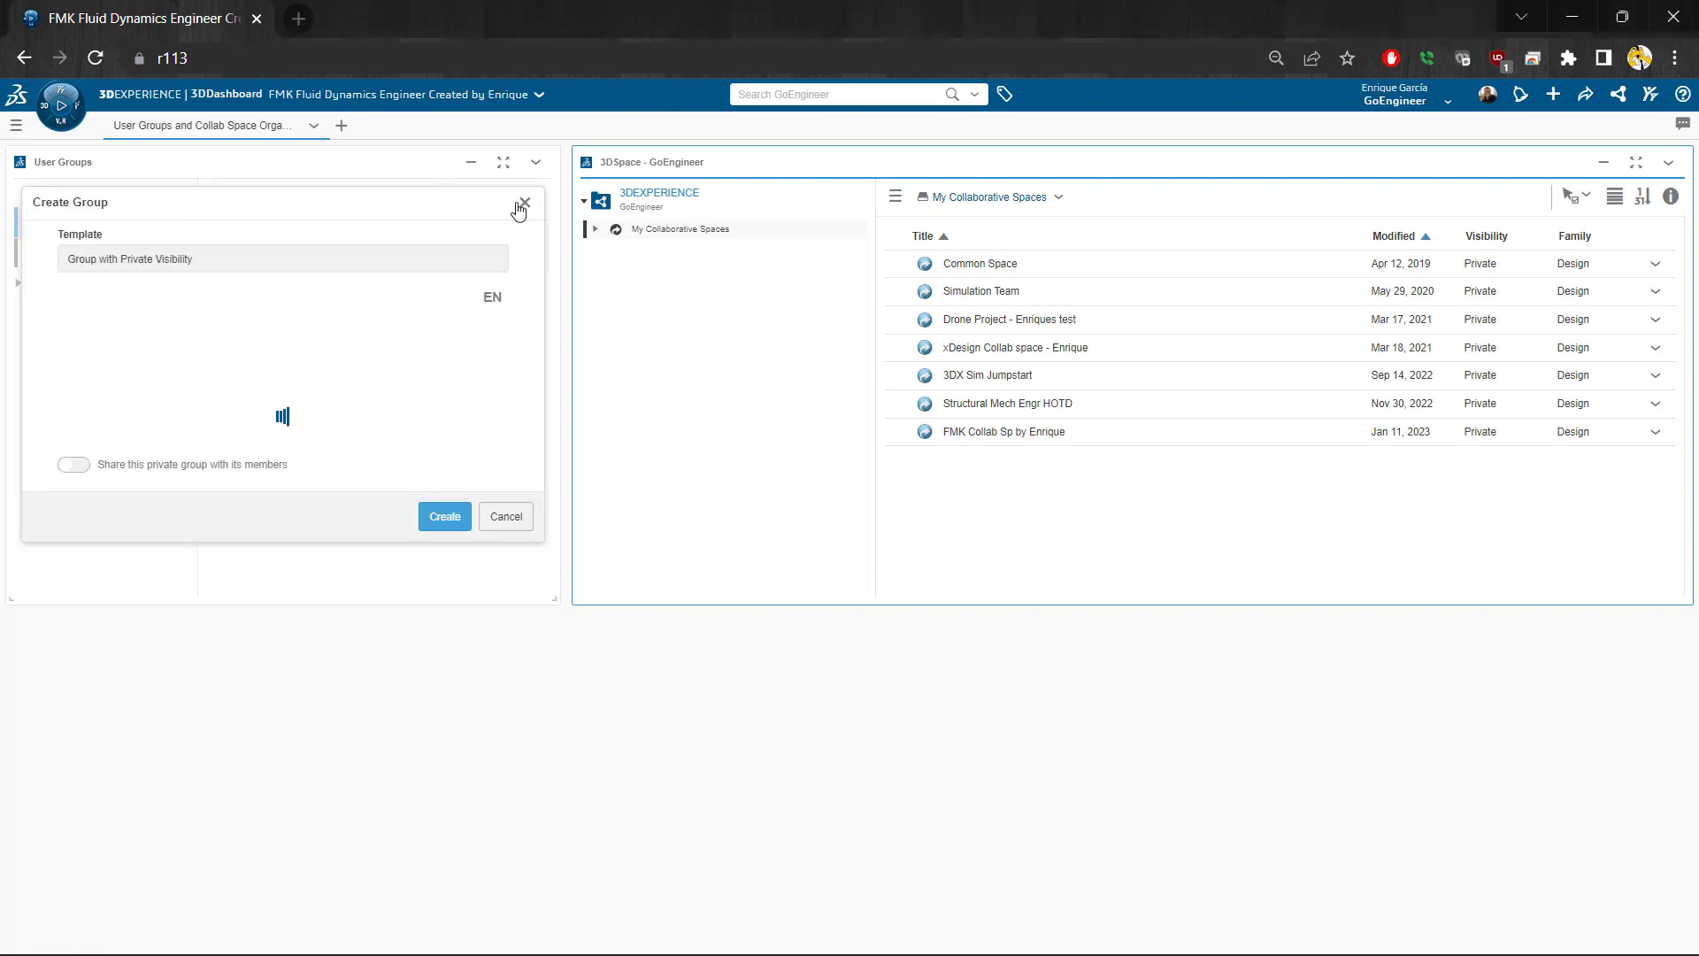
pyautogui.click(523, 205)
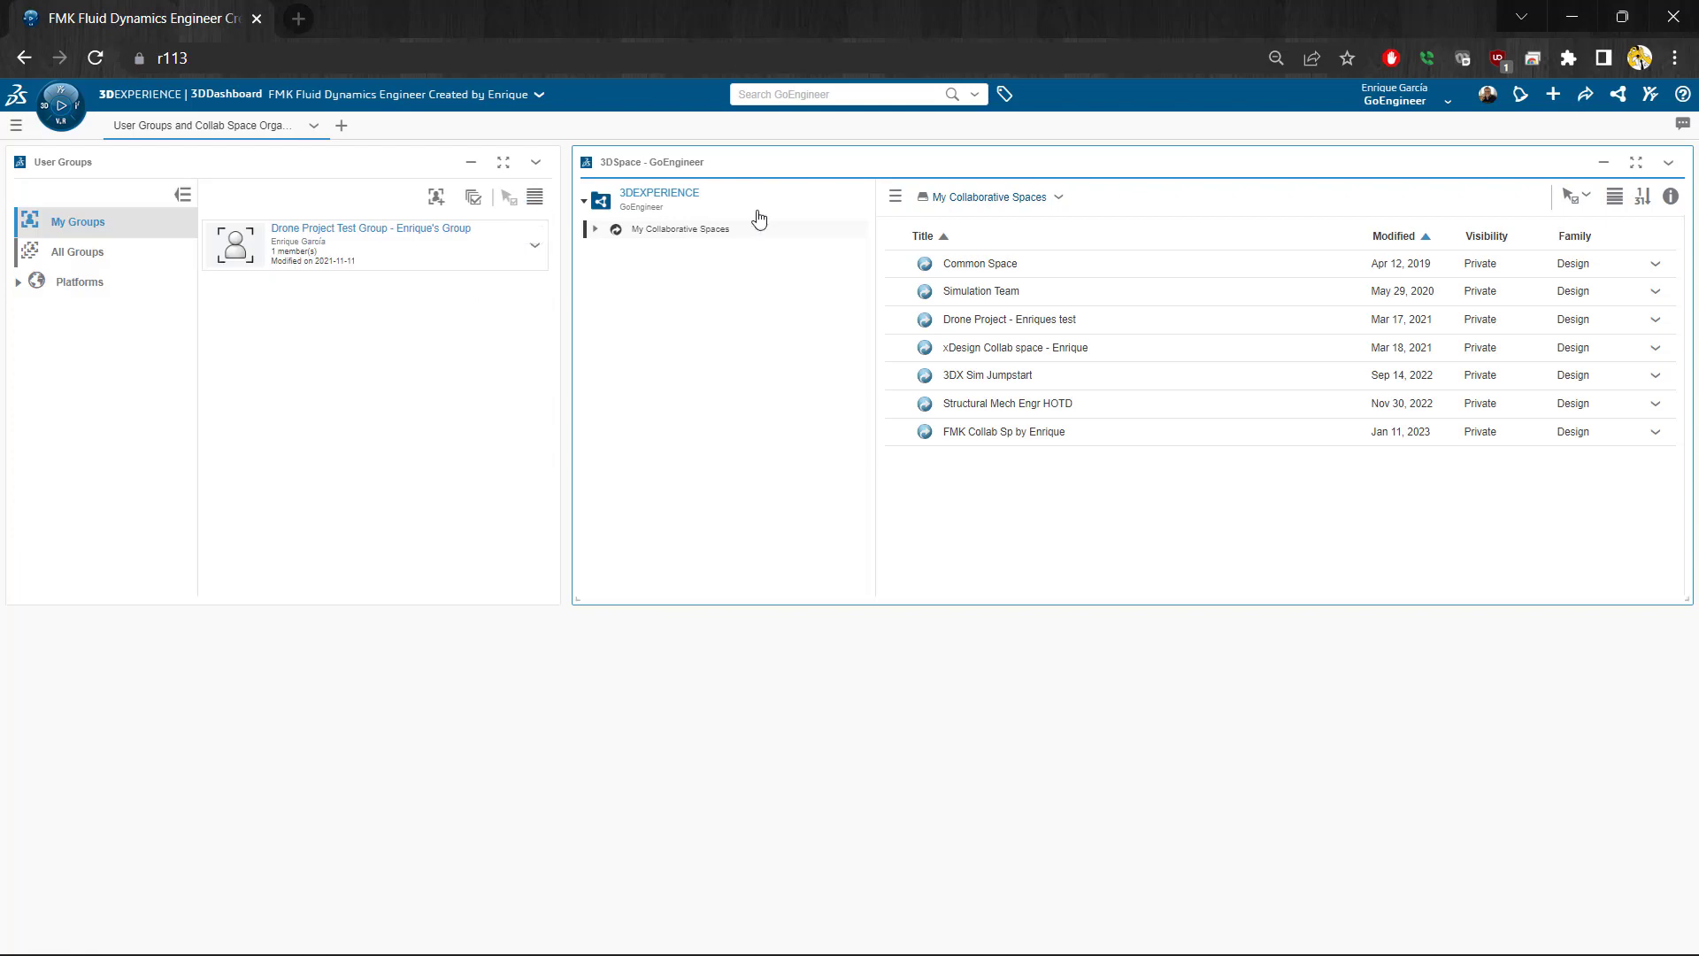
pyautogui.click(1062, 198)
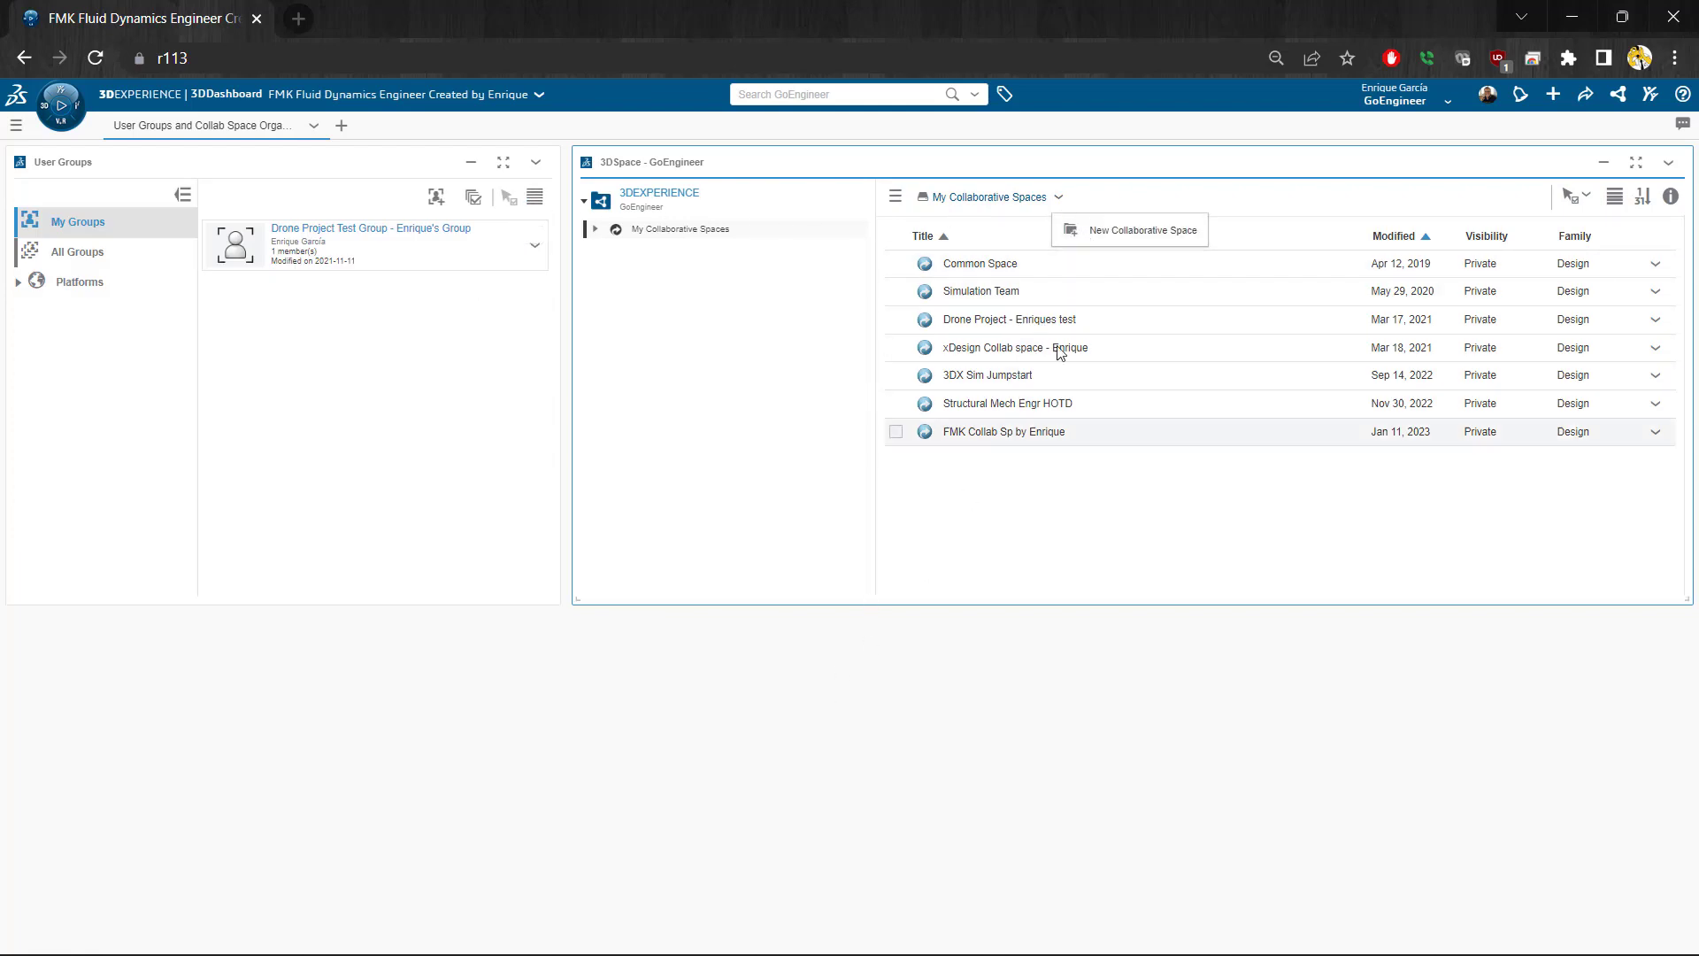
pyautogui.click(1117, 195)
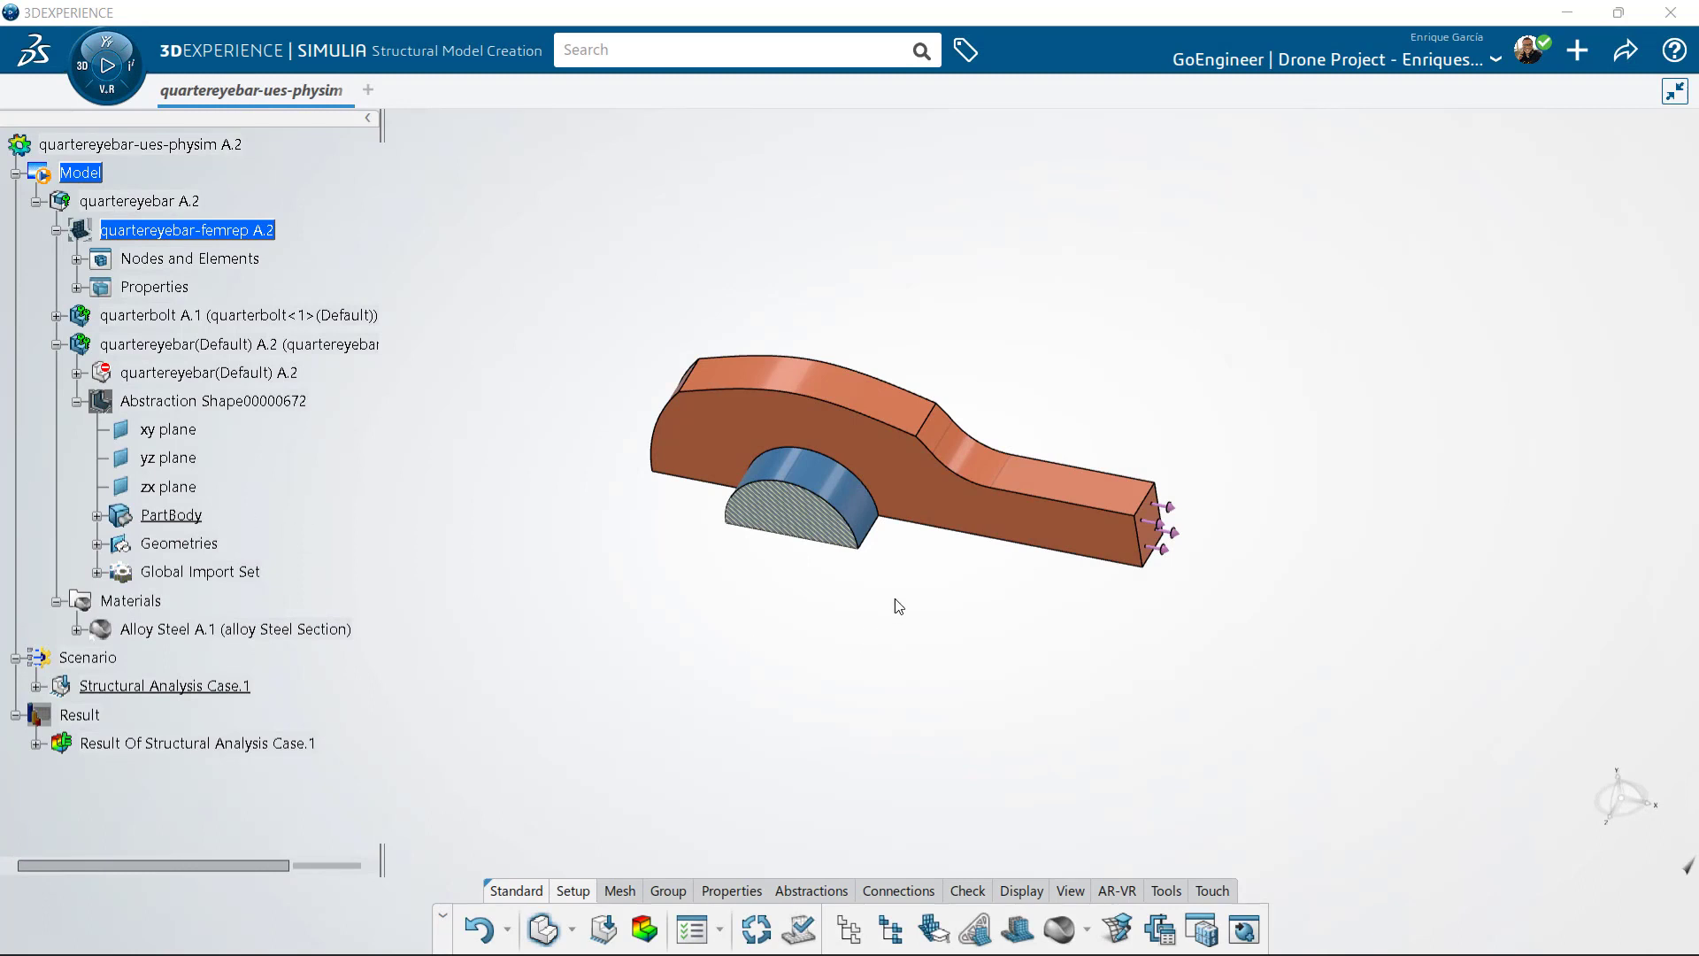
# - Pan the eyebar model and bring up the top-bar avatar's profile menu
pyautogui.moveTo(929, 576)
pyautogui.mouseDown(button='middle')
pyautogui.moveTo(893, 604)
pyautogui.moveTo(929, 624)
pyautogui.moveTo(937, 570)
pyautogui.moveTo(834, 564)
pyautogui.moveTo(758, 629)
pyautogui.moveTo(903, 569)
pyautogui.moveTo(1103, 531)
pyautogui.moveTo(972, 560)
pyautogui.moveTo(881, 474)
pyautogui.moveTo(925, 531)
pyautogui.moveTo(910, 459)
pyautogui.moveTo(914, 563)
pyautogui.mouseUp(button='middle')
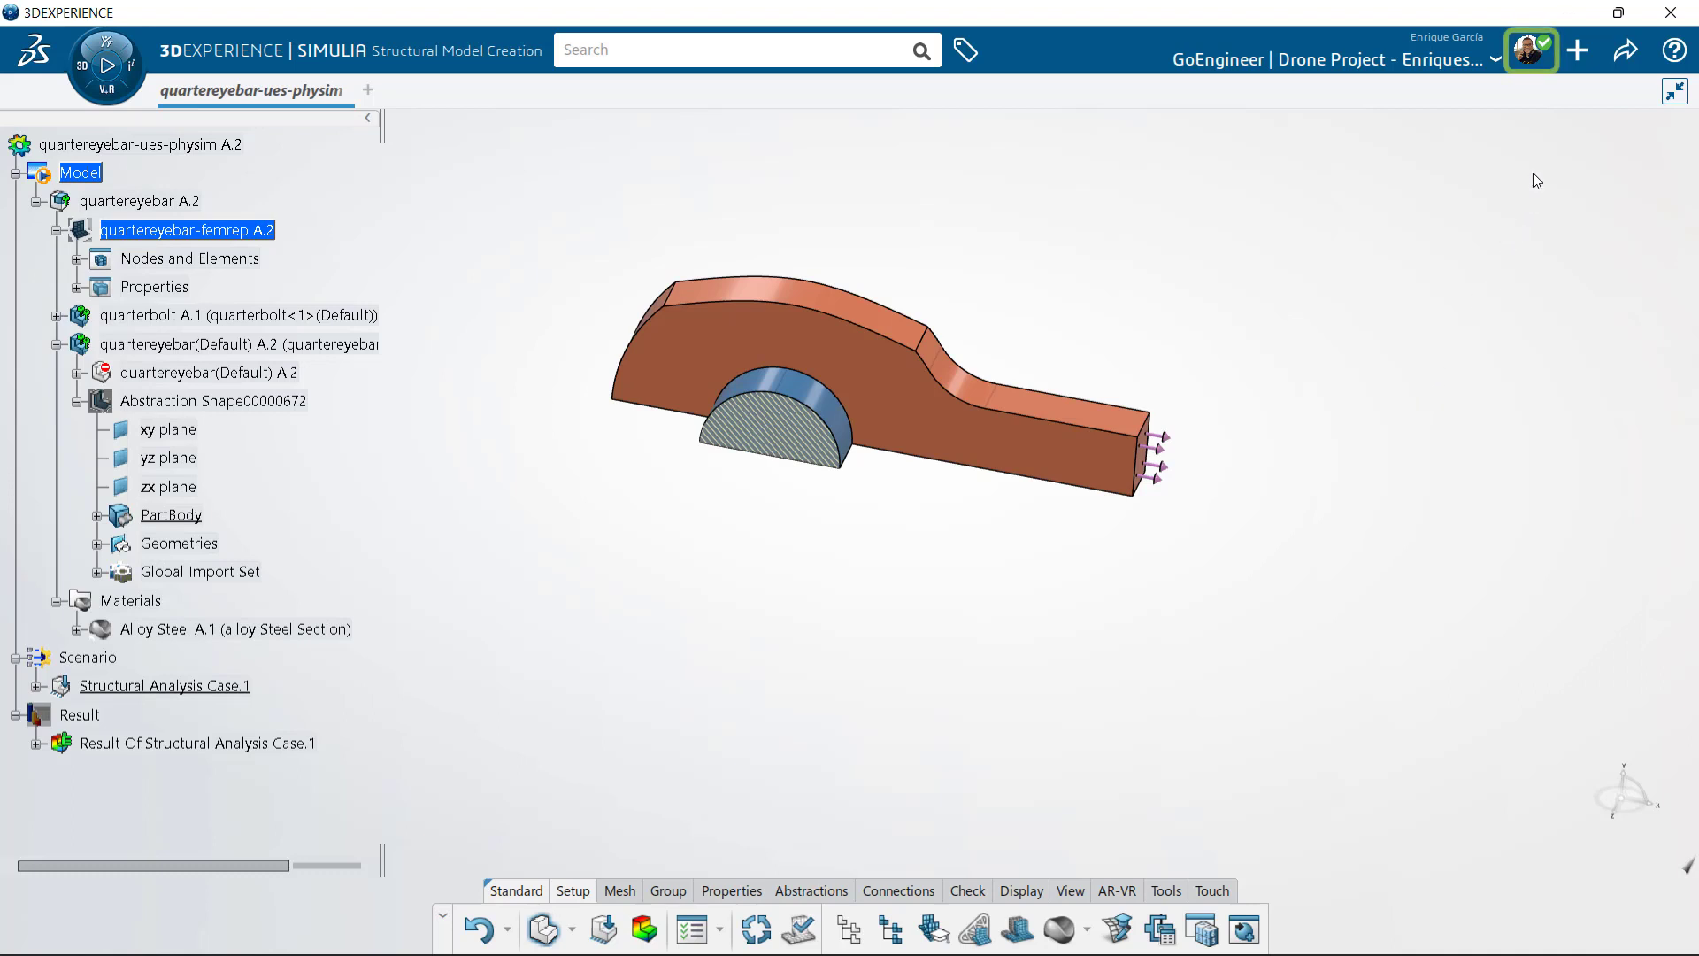
pyautogui.click(1527, 55)
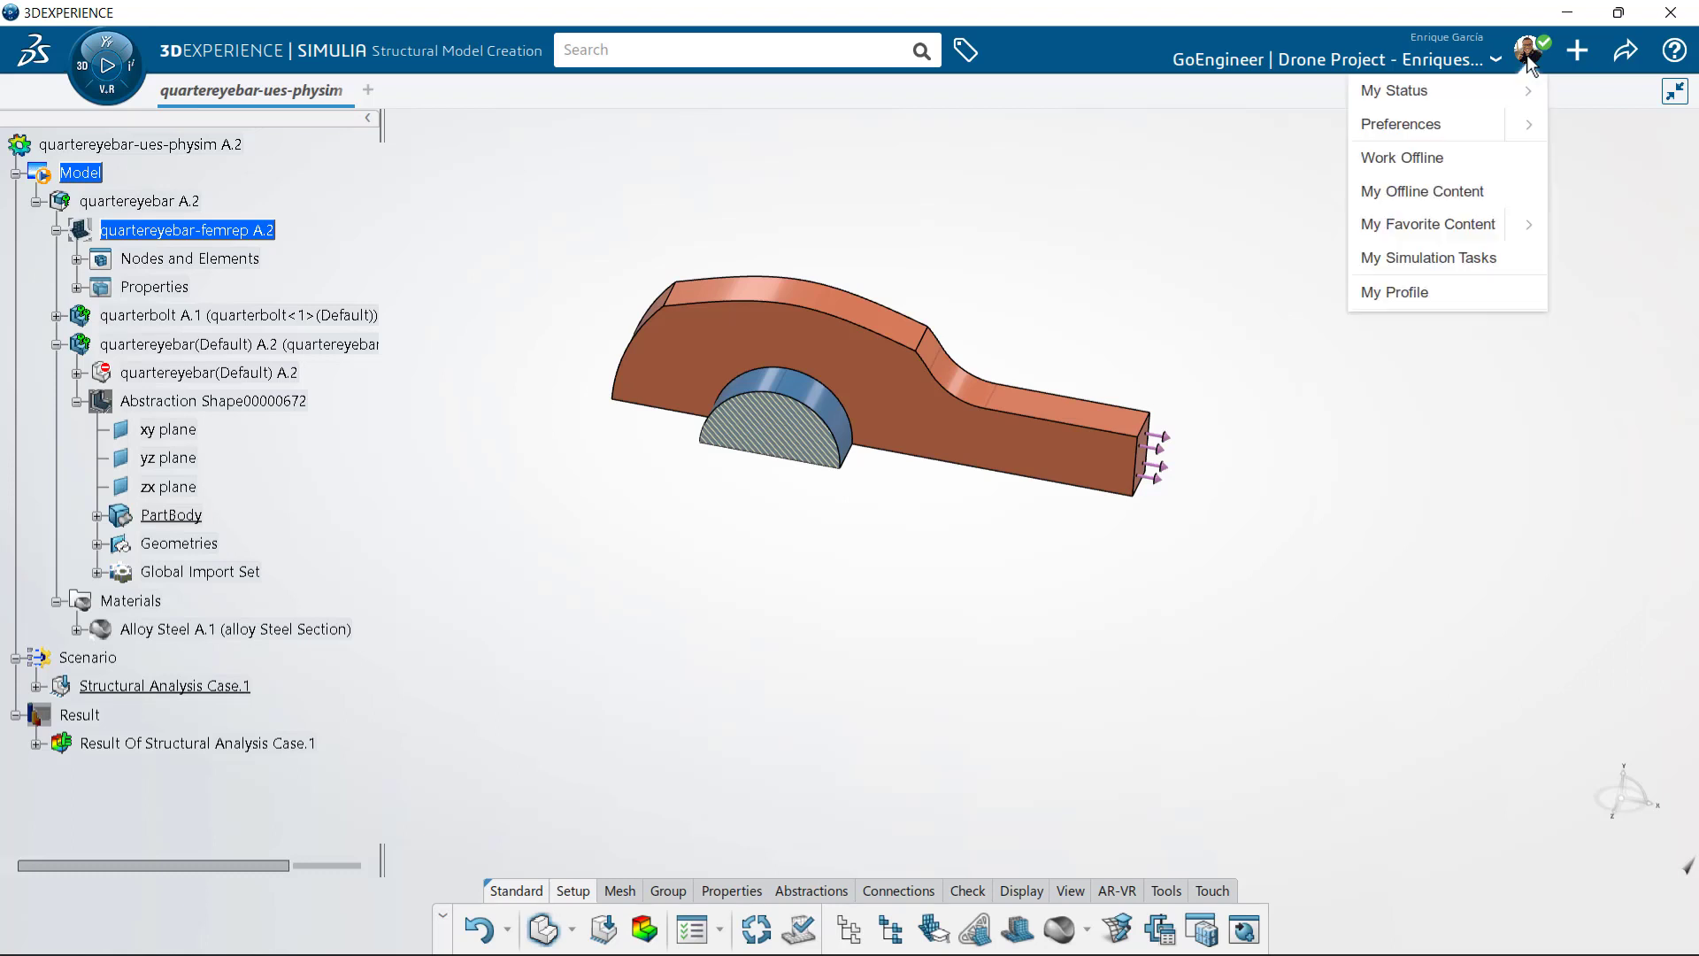
# - Open Preferences and review the interaction profile list, keeping SOLIDWORKS chosen
pyautogui.click(1445, 126)
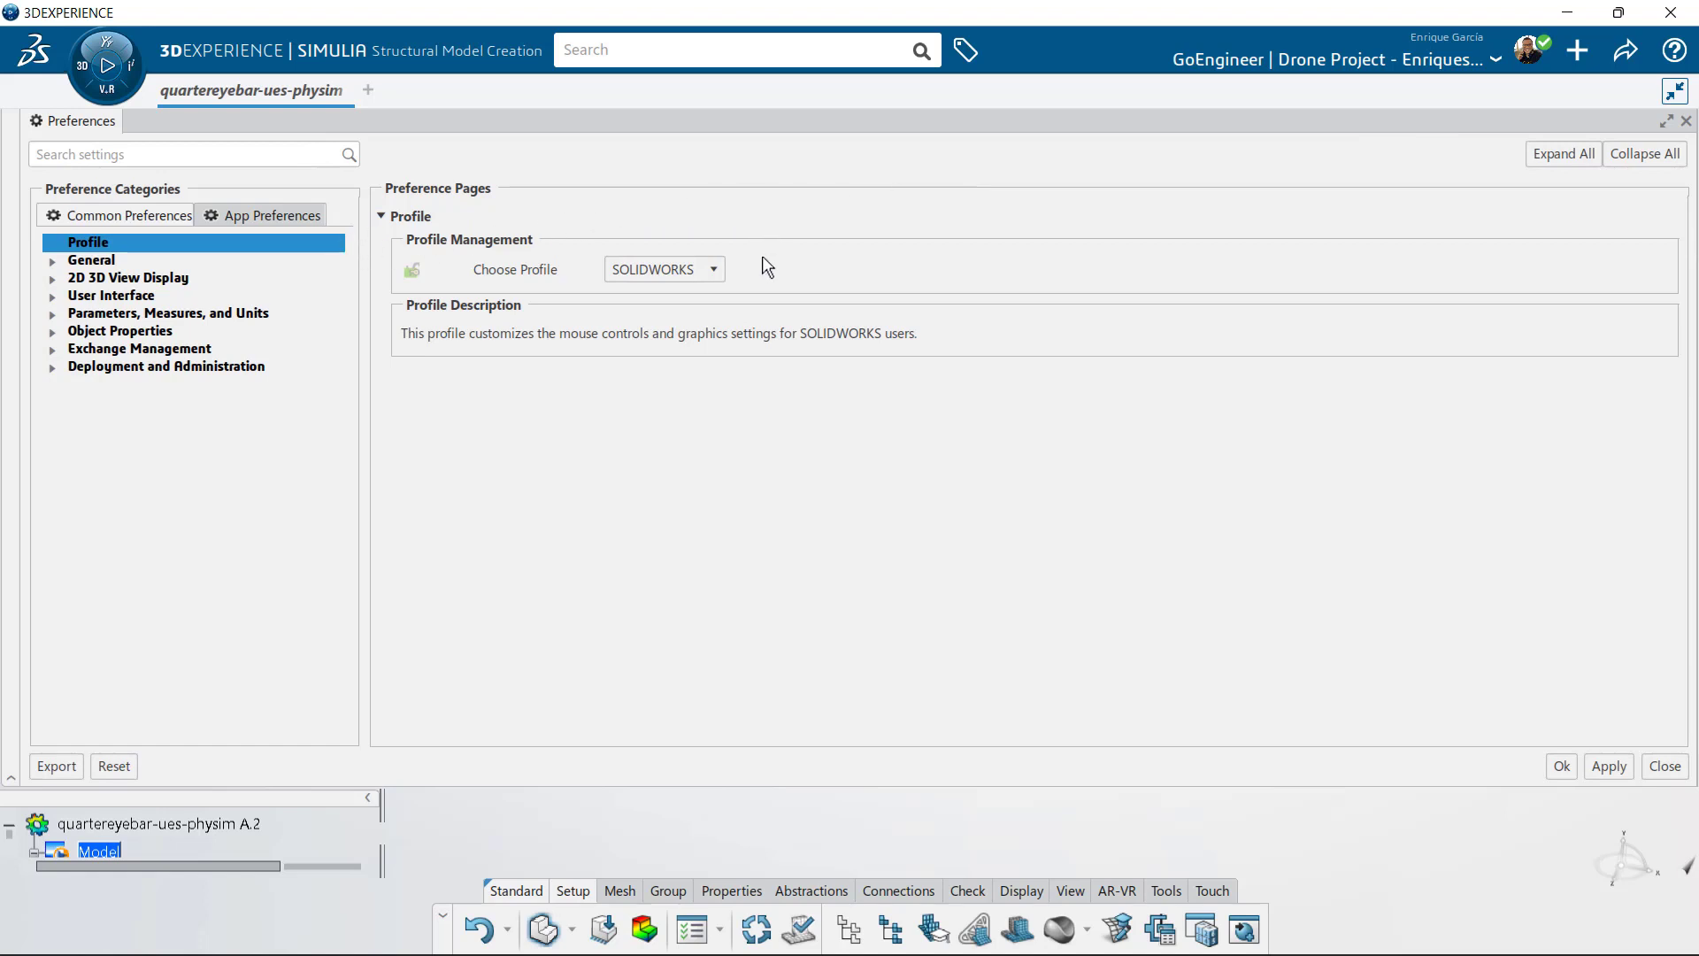
pyautogui.click(715, 270)
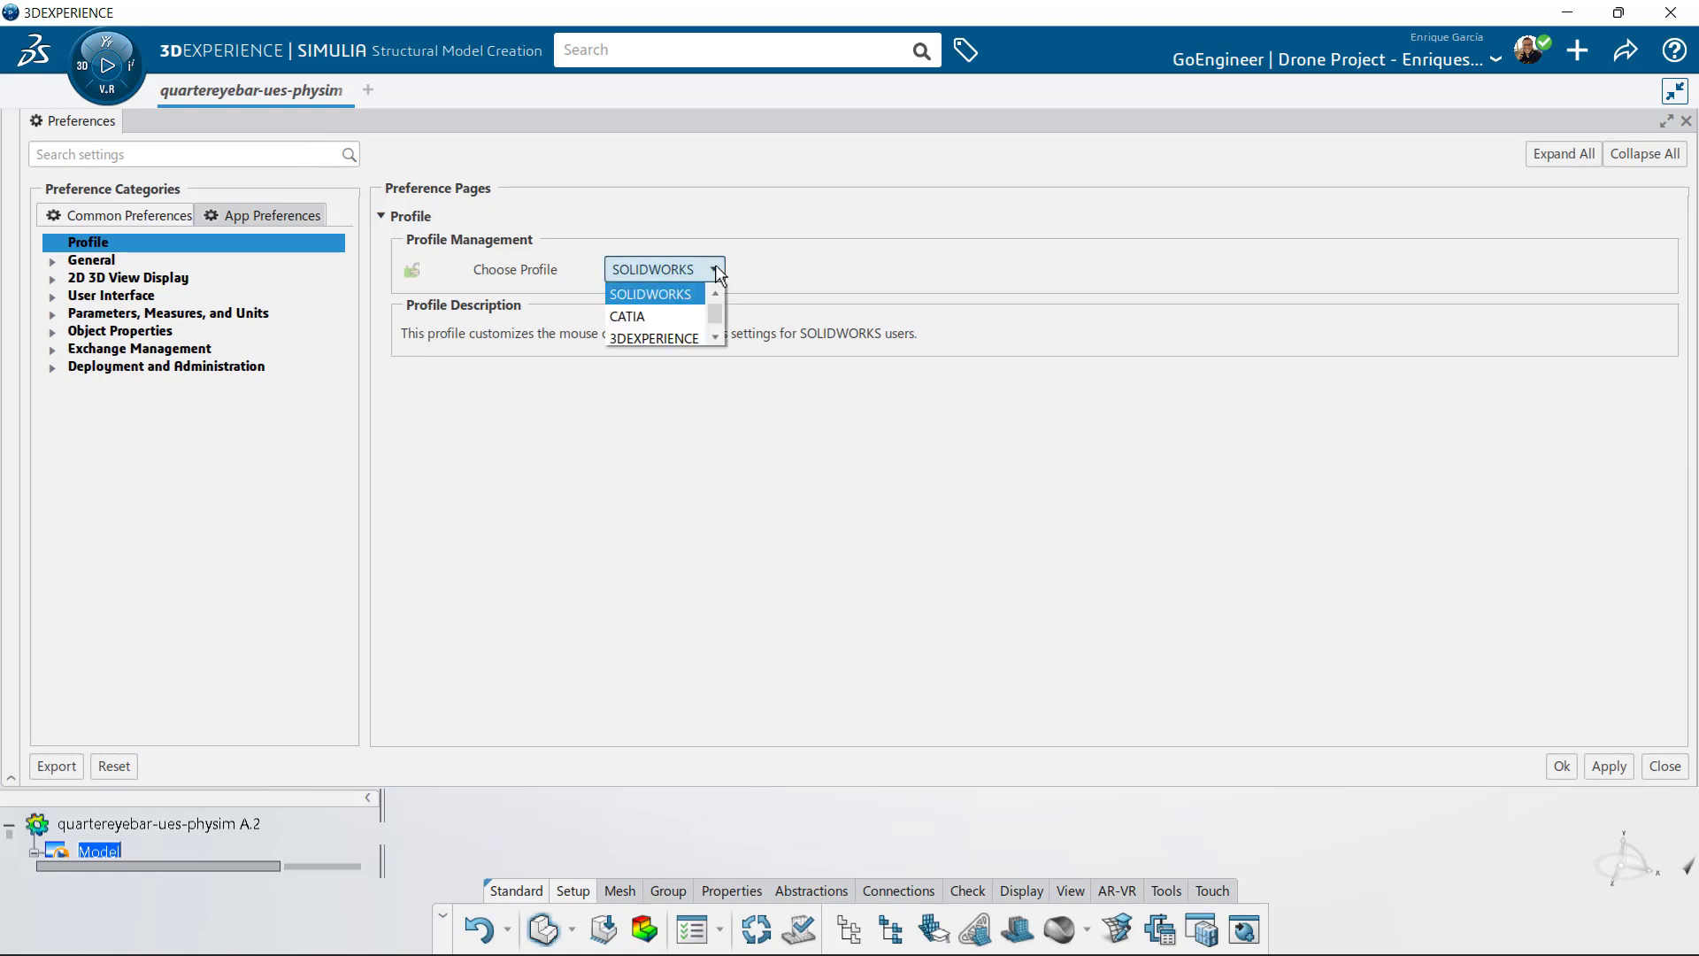
pyautogui.click(717, 336)
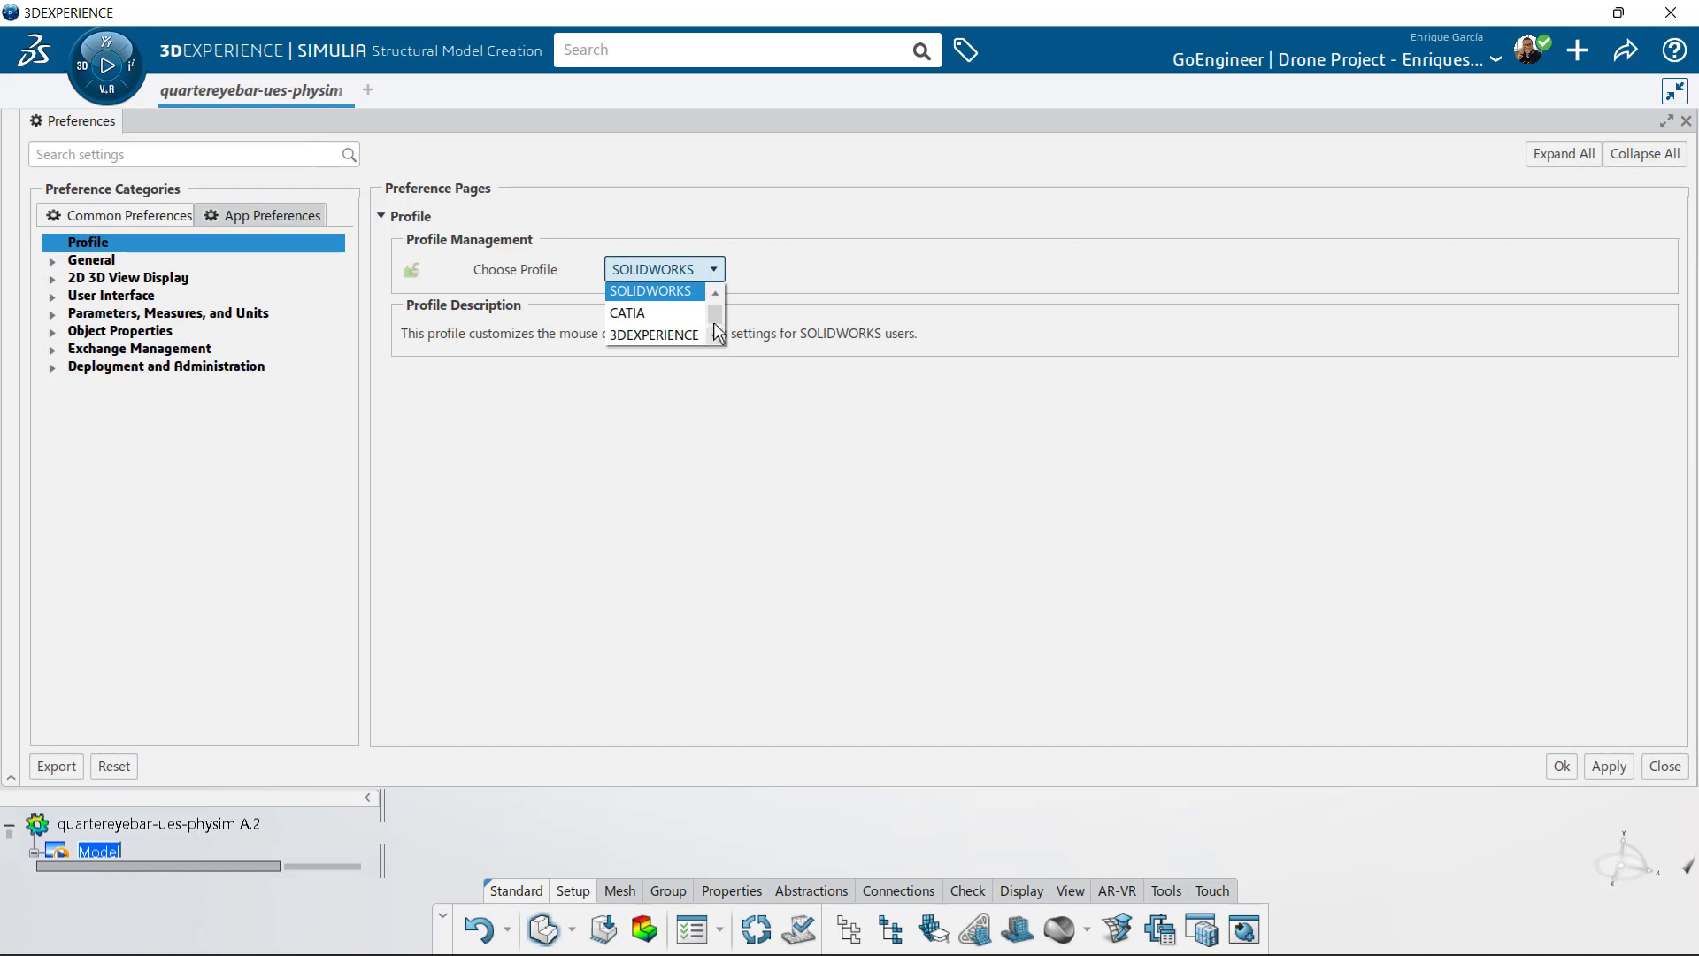
pyautogui.click(713, 293)
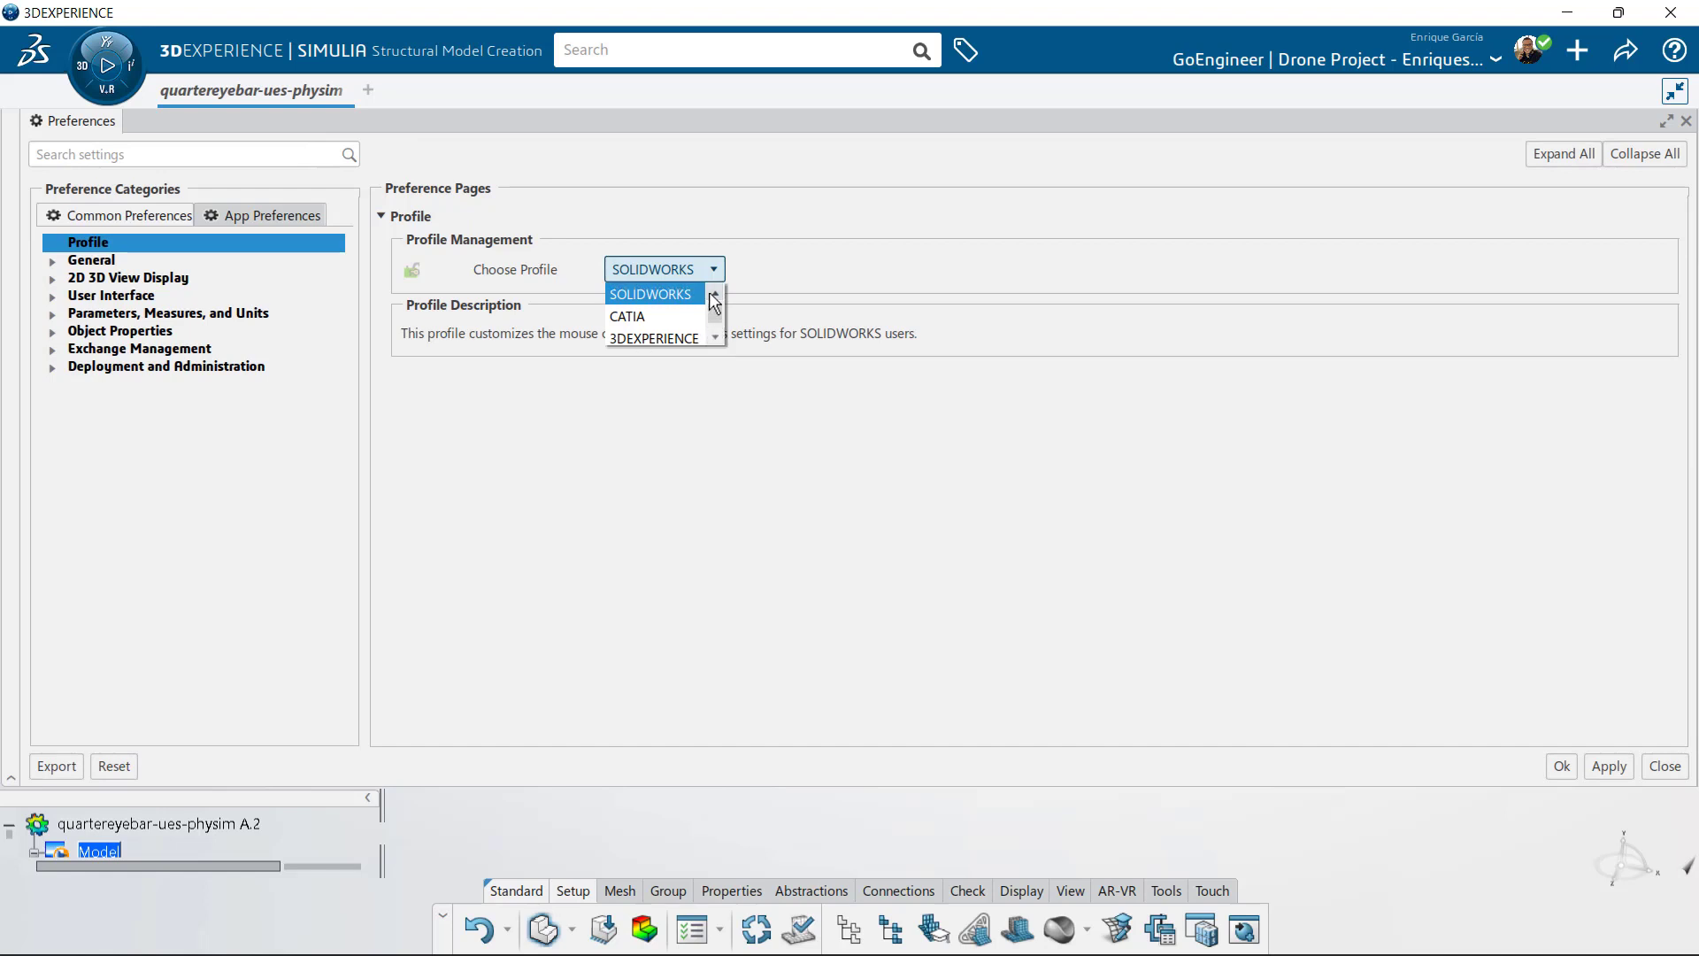
pyautogui.click(795, 271)
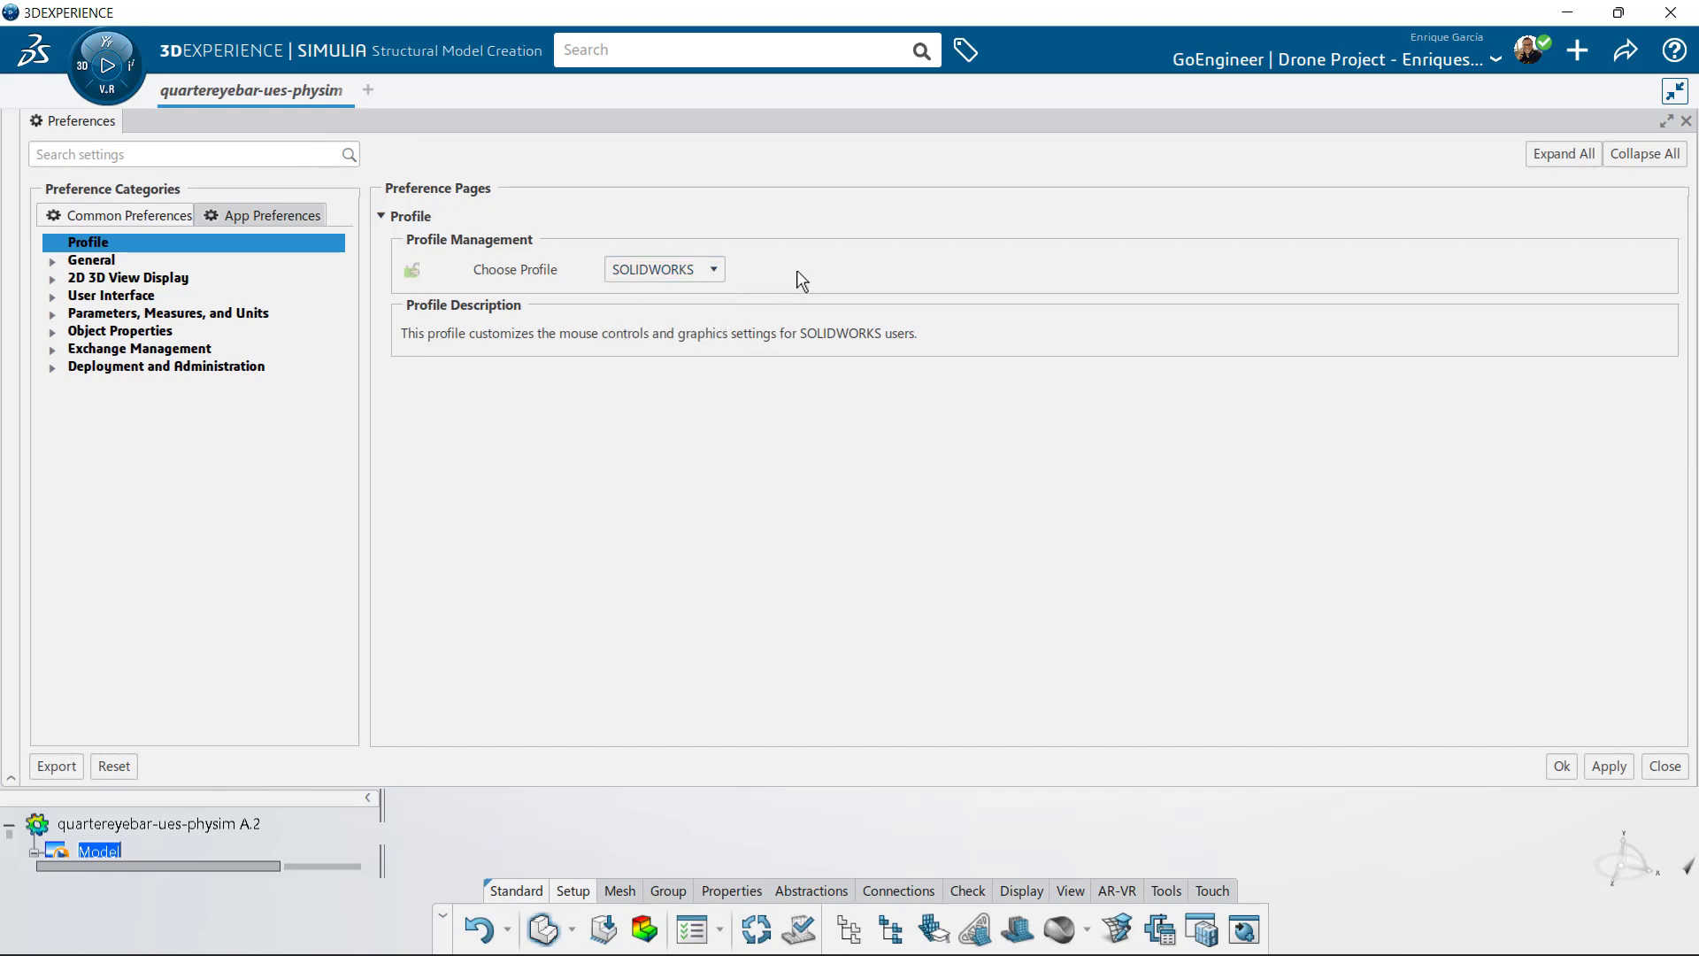
# - Browse the General, 2D 3D View Display and User Interface pages, then return to Profile
pyautogui.click(97, 260)
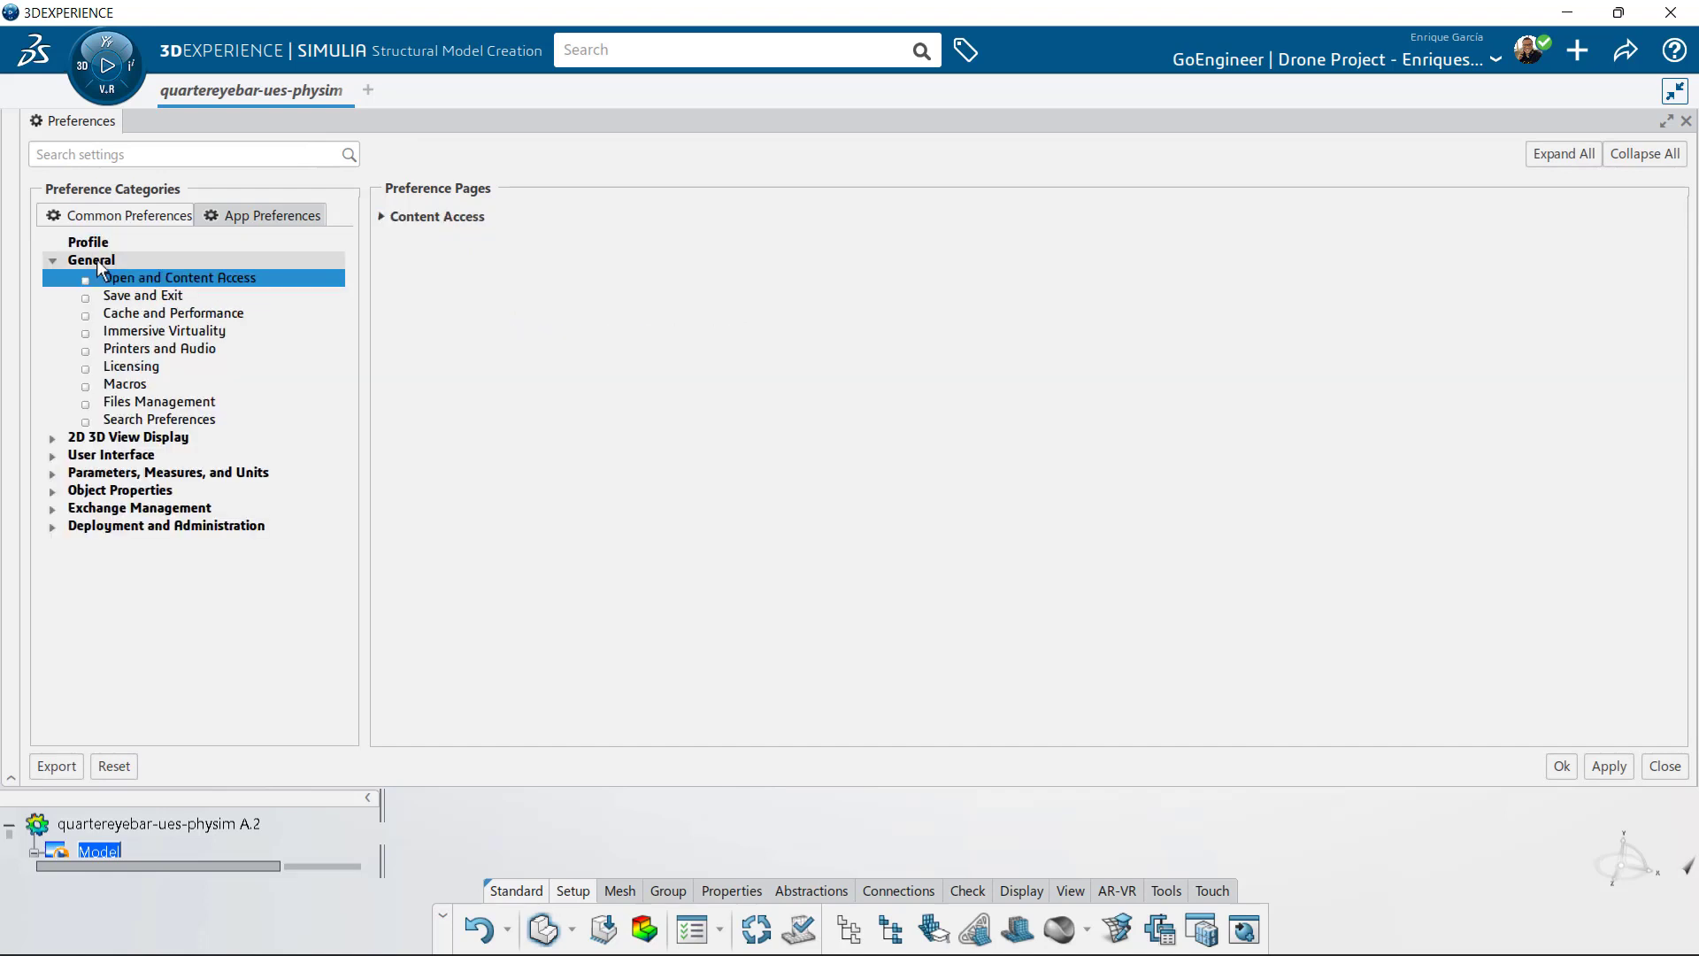
pyautogui.click(128, 436)
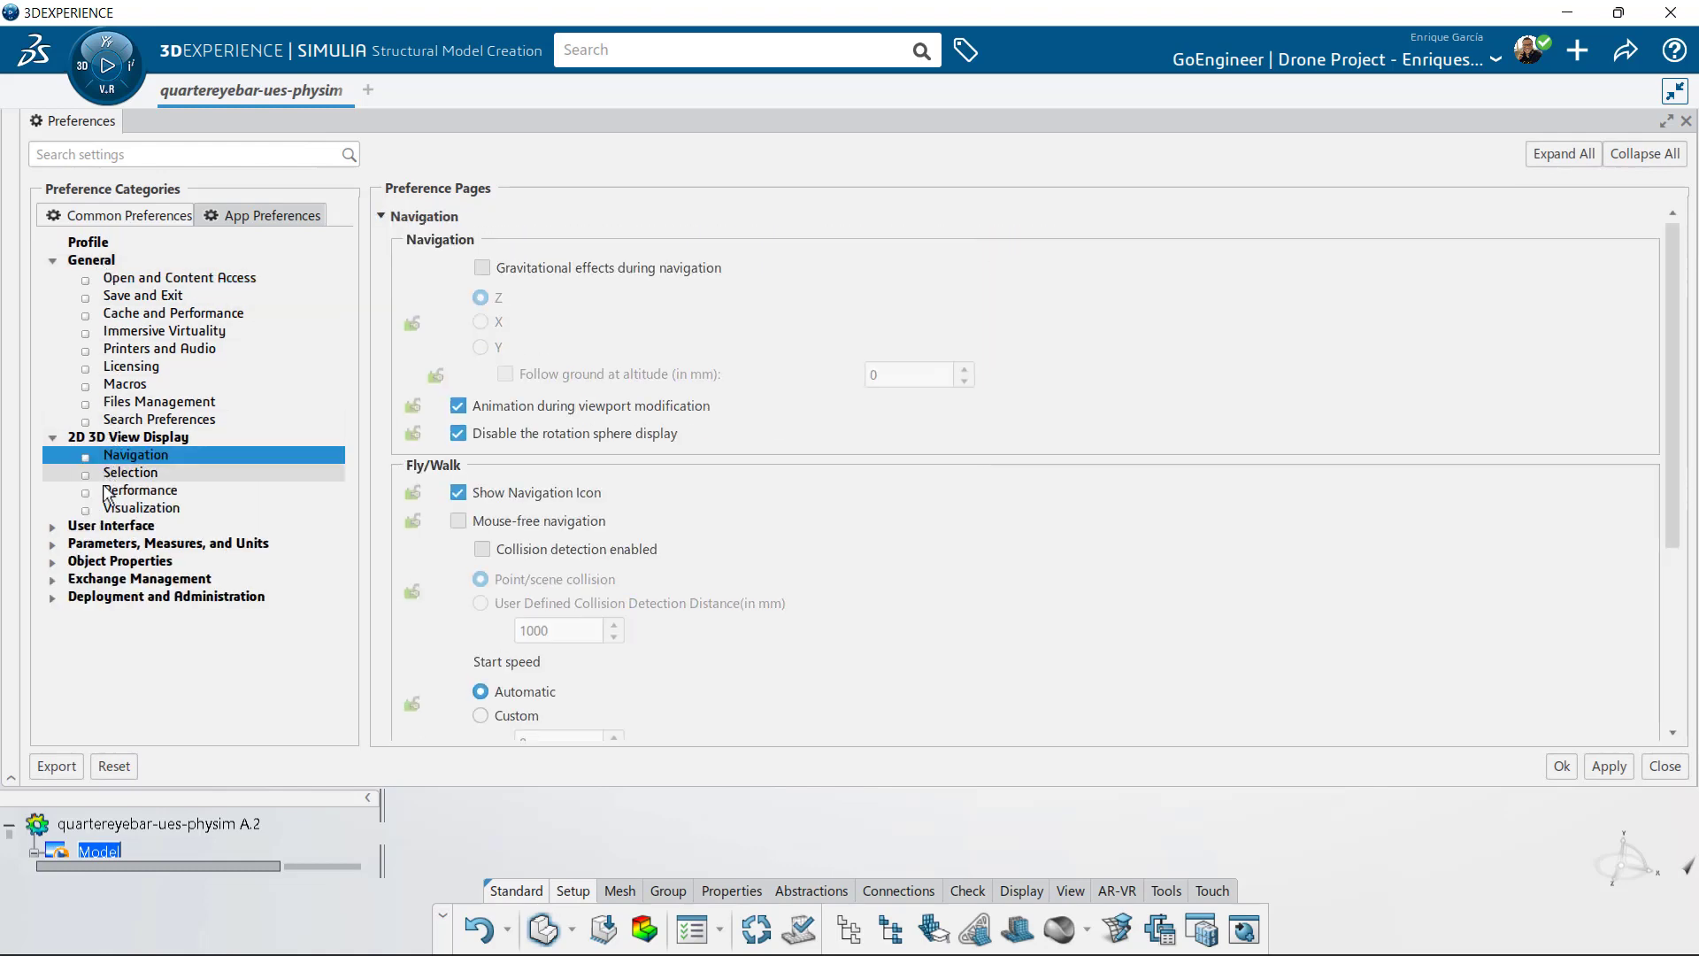
pyautogui.click(102, 526)
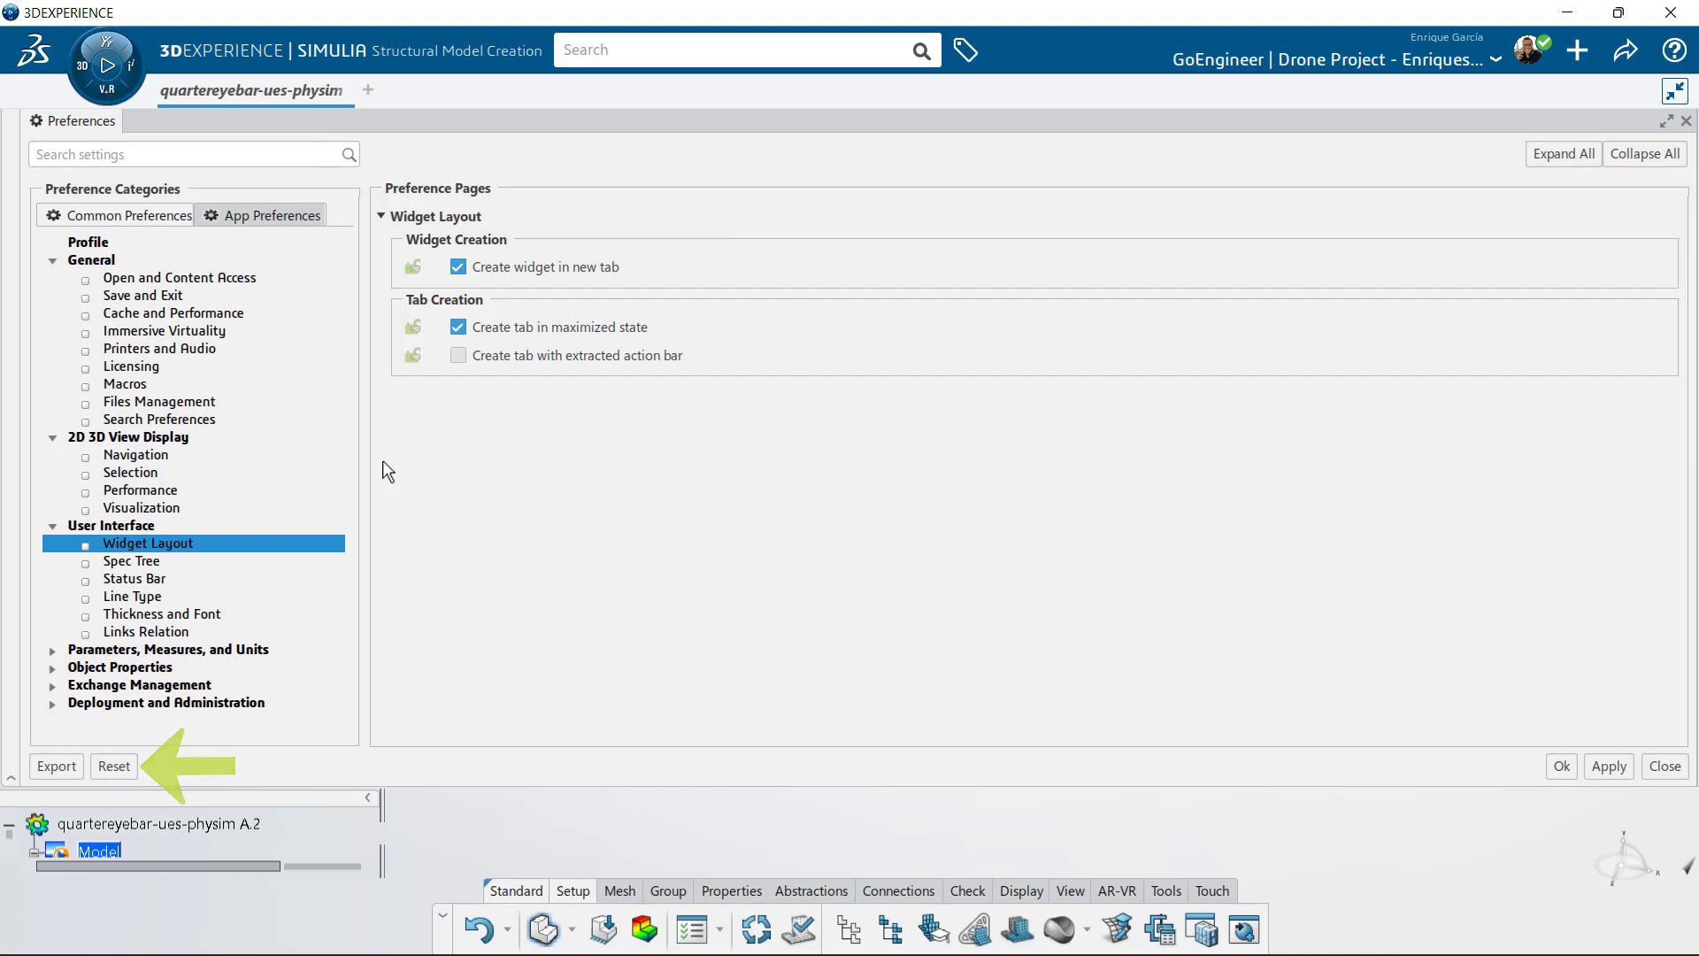
pyautogui.click(102, 243)
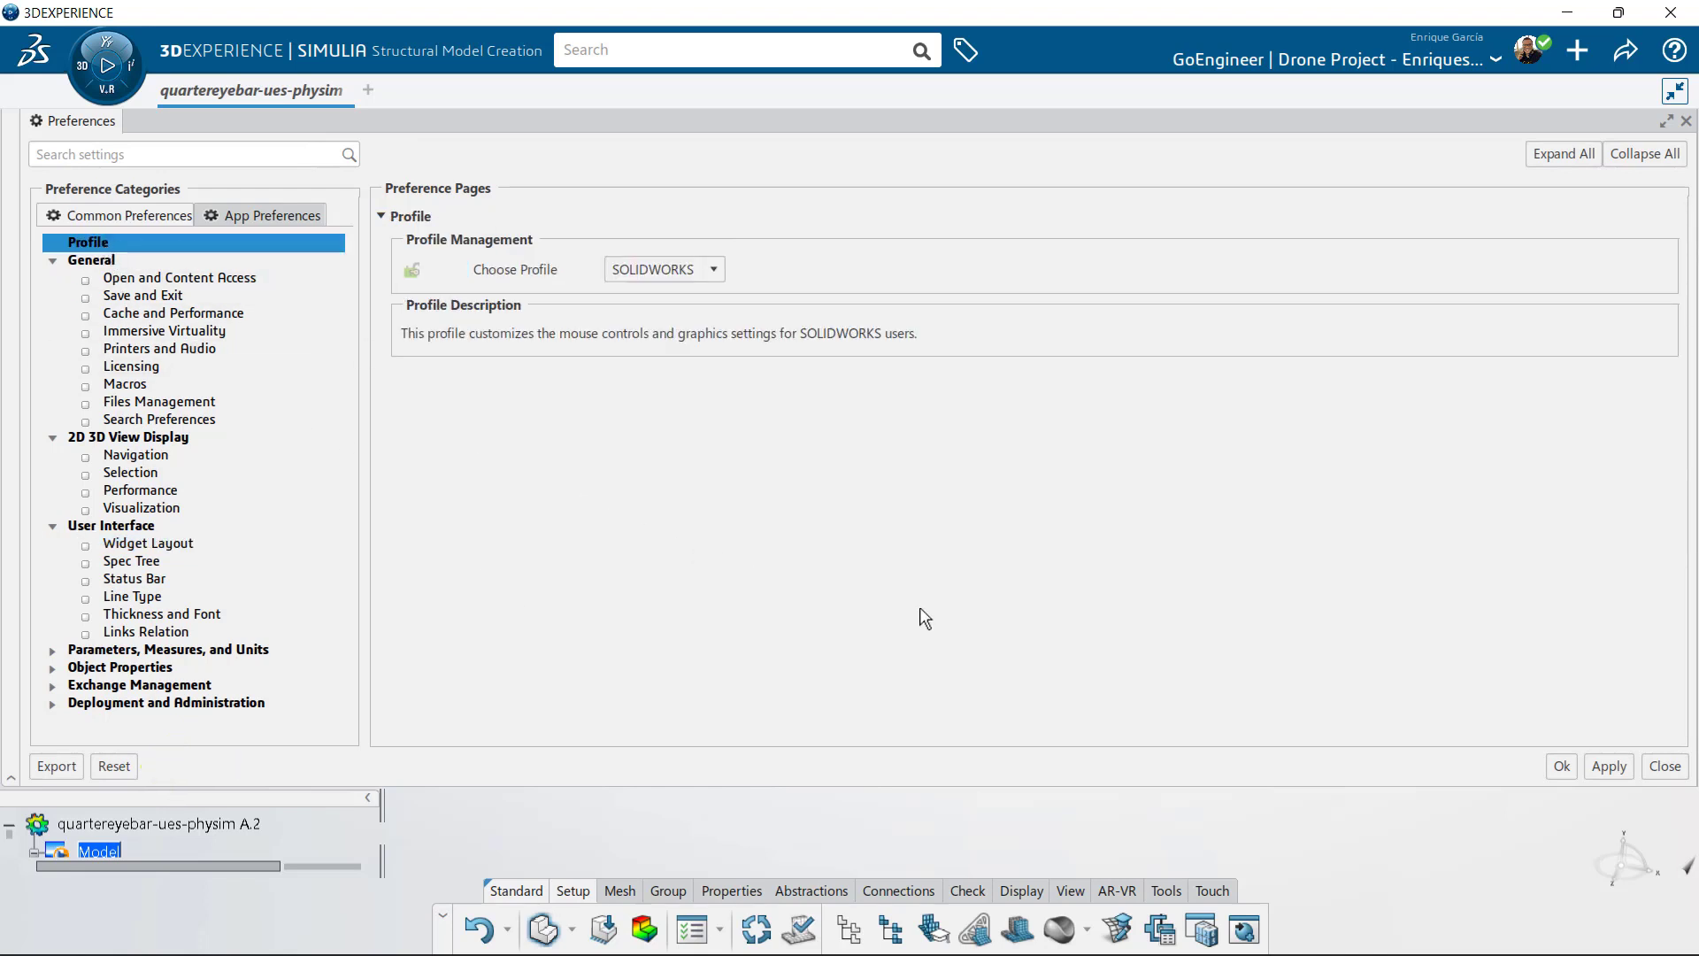
# - Close Preferences with Ok and orbit the quarter eyebar model
pyautogui.click(1562, 766)
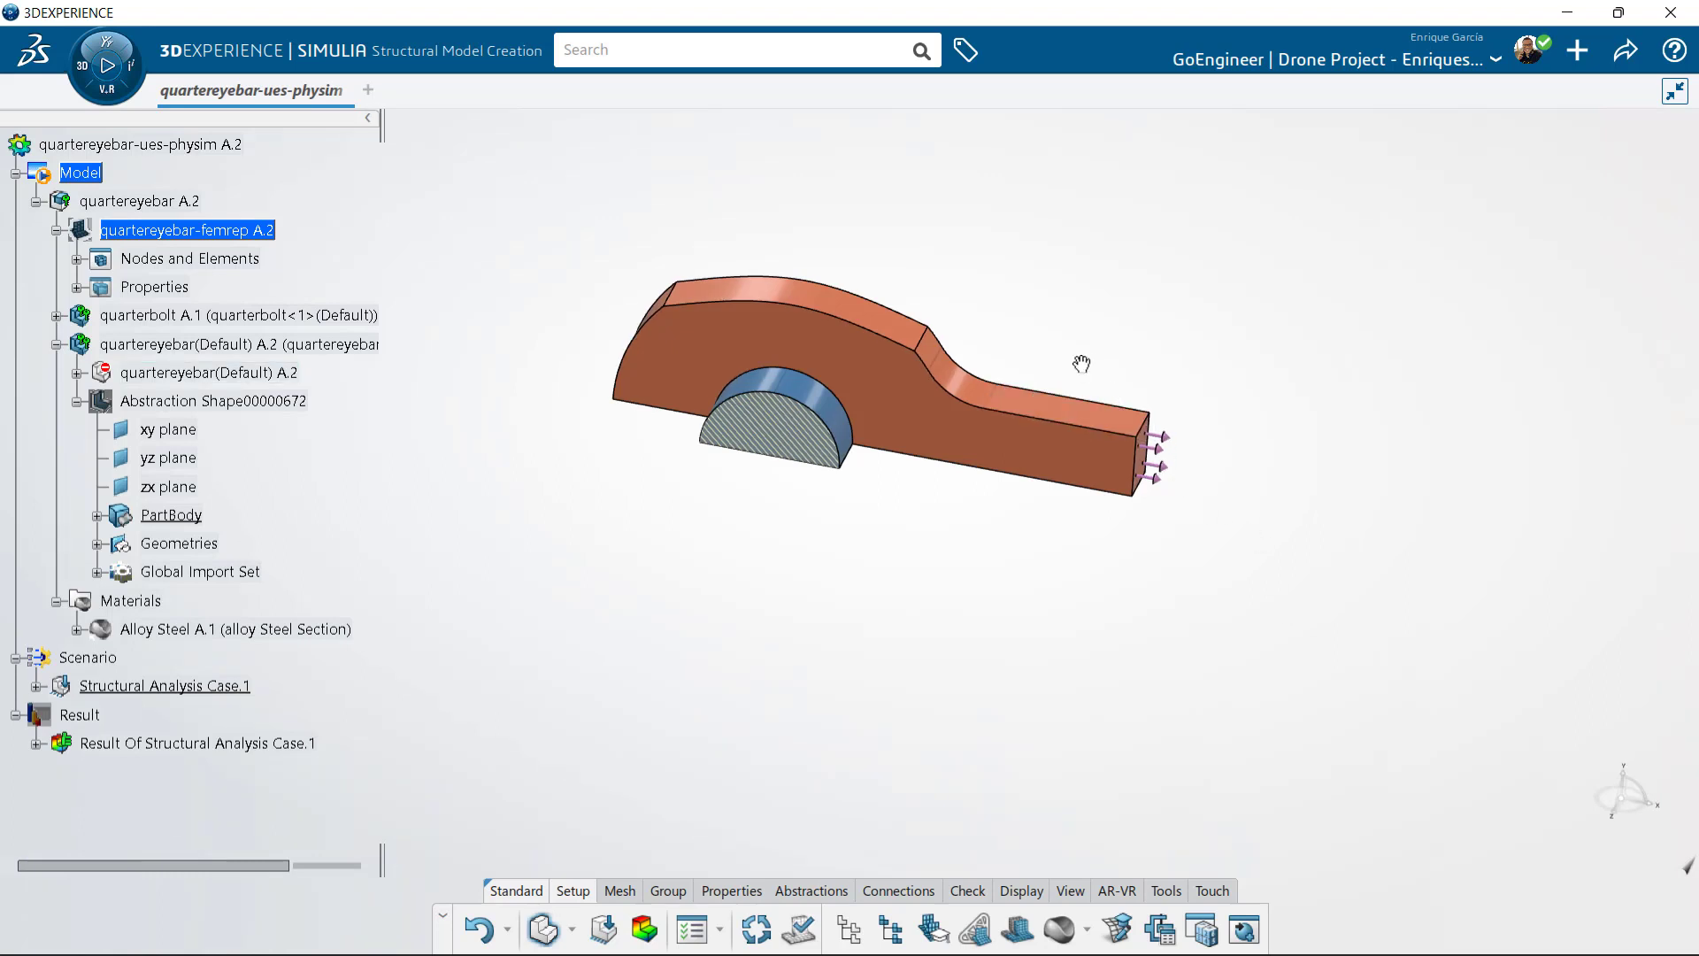
pyautogui.moveTo(1071, 365); pyautogui.dragTo(1103, 318, button='middle')
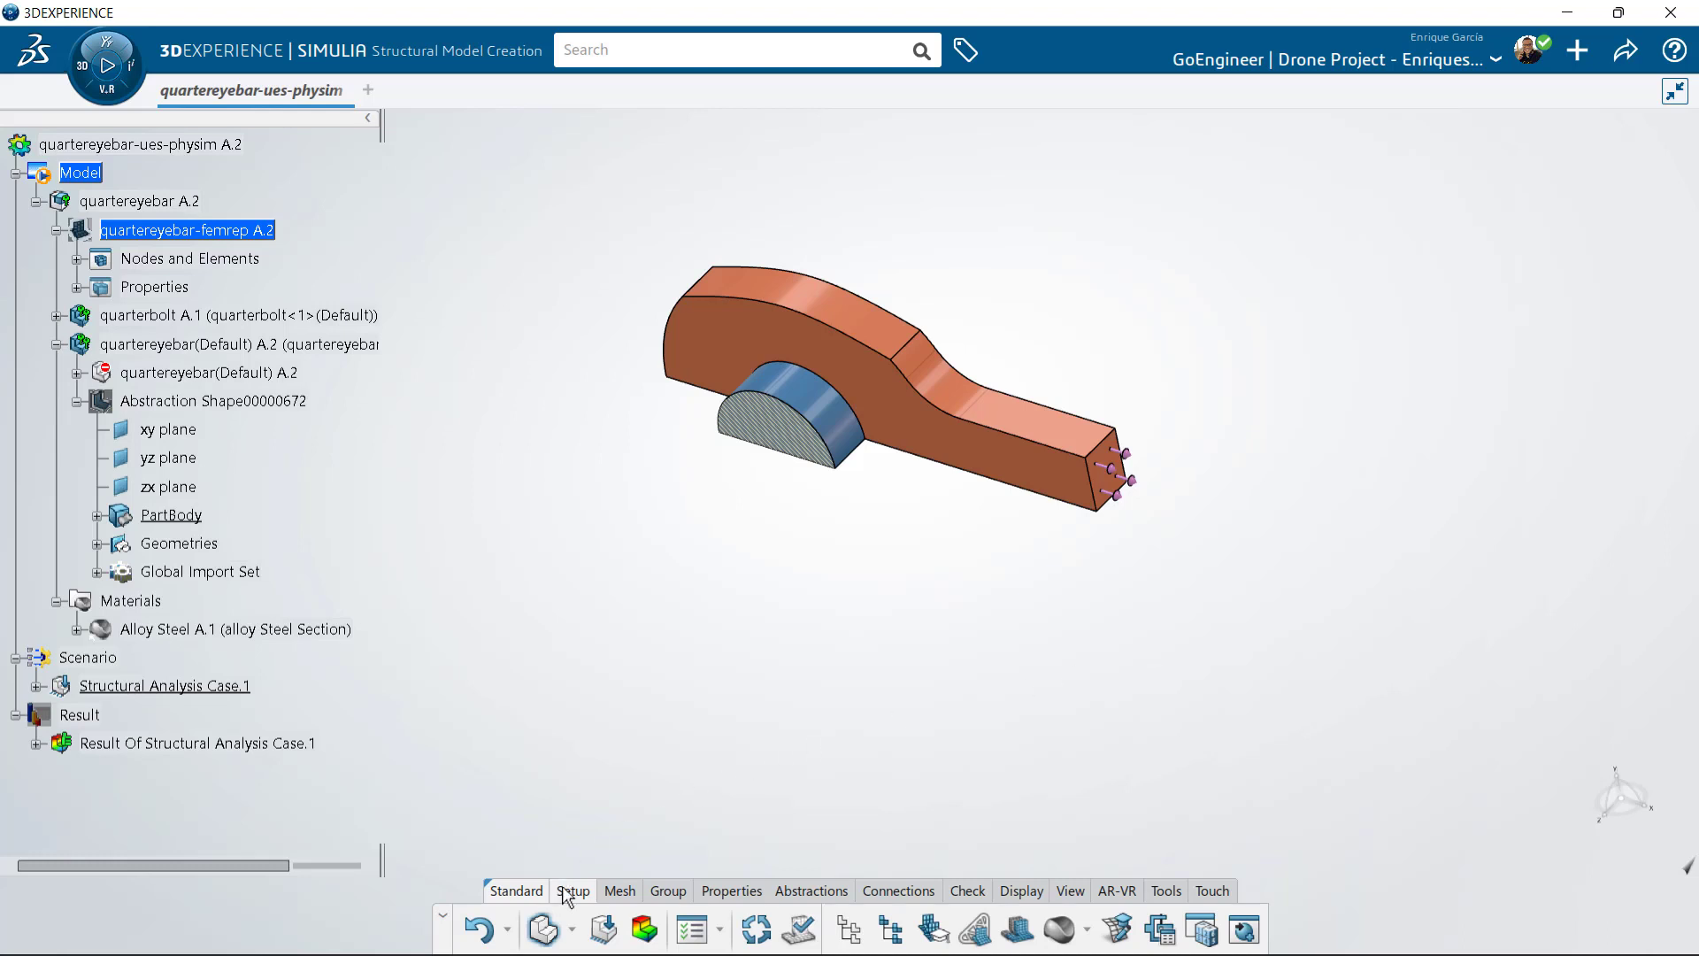
# - Switch the action bar to Display Icons and Text
pyautogui.rightClick(751, 925)
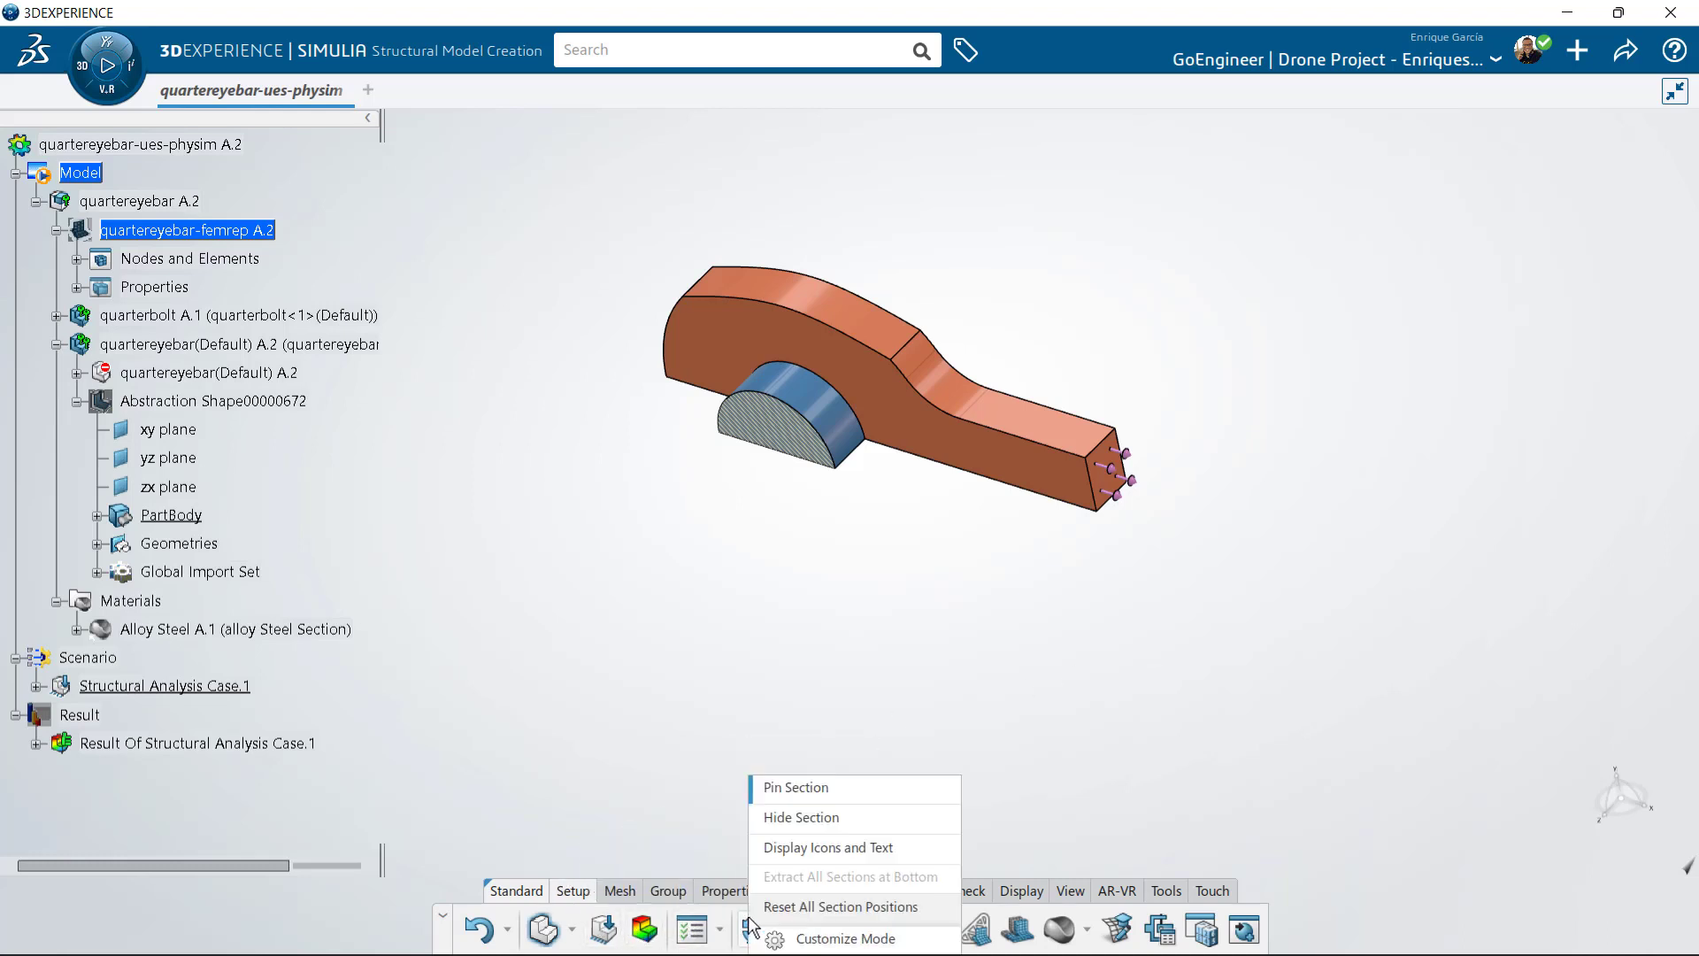
pyautogui.click(902, 847)
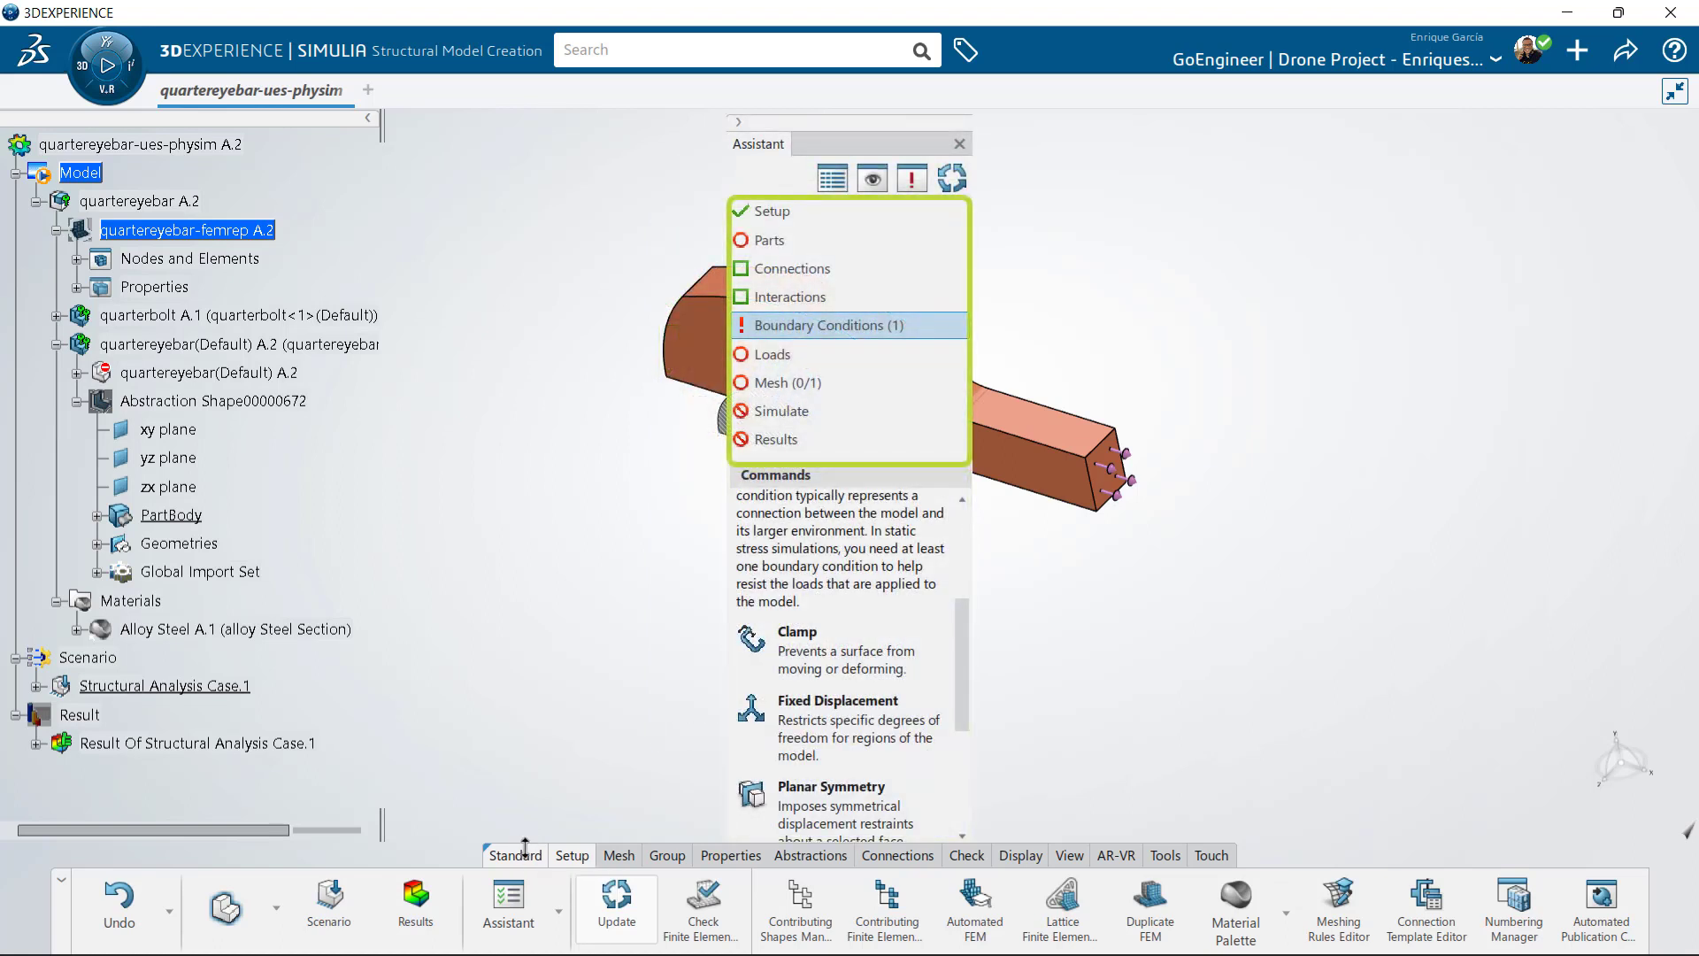
# - Collapse the action bar to Standard and bring up the Assistant checklist
pyautogui.click(522, 858)
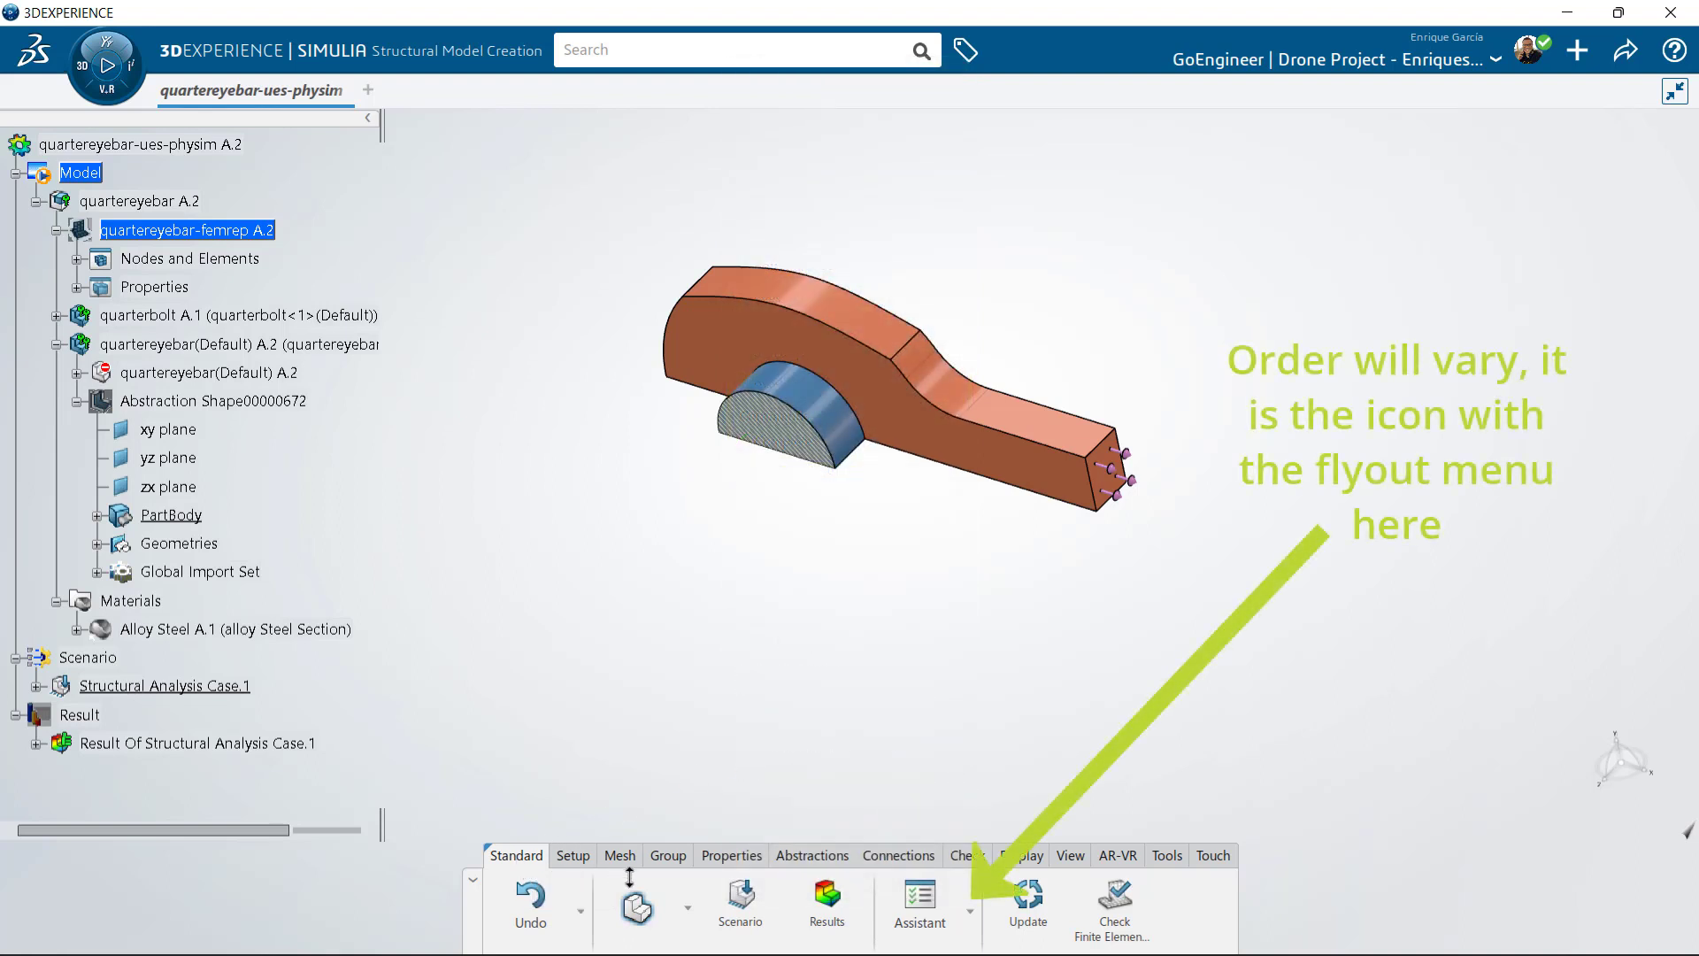
pyautogui.click(969, 914)
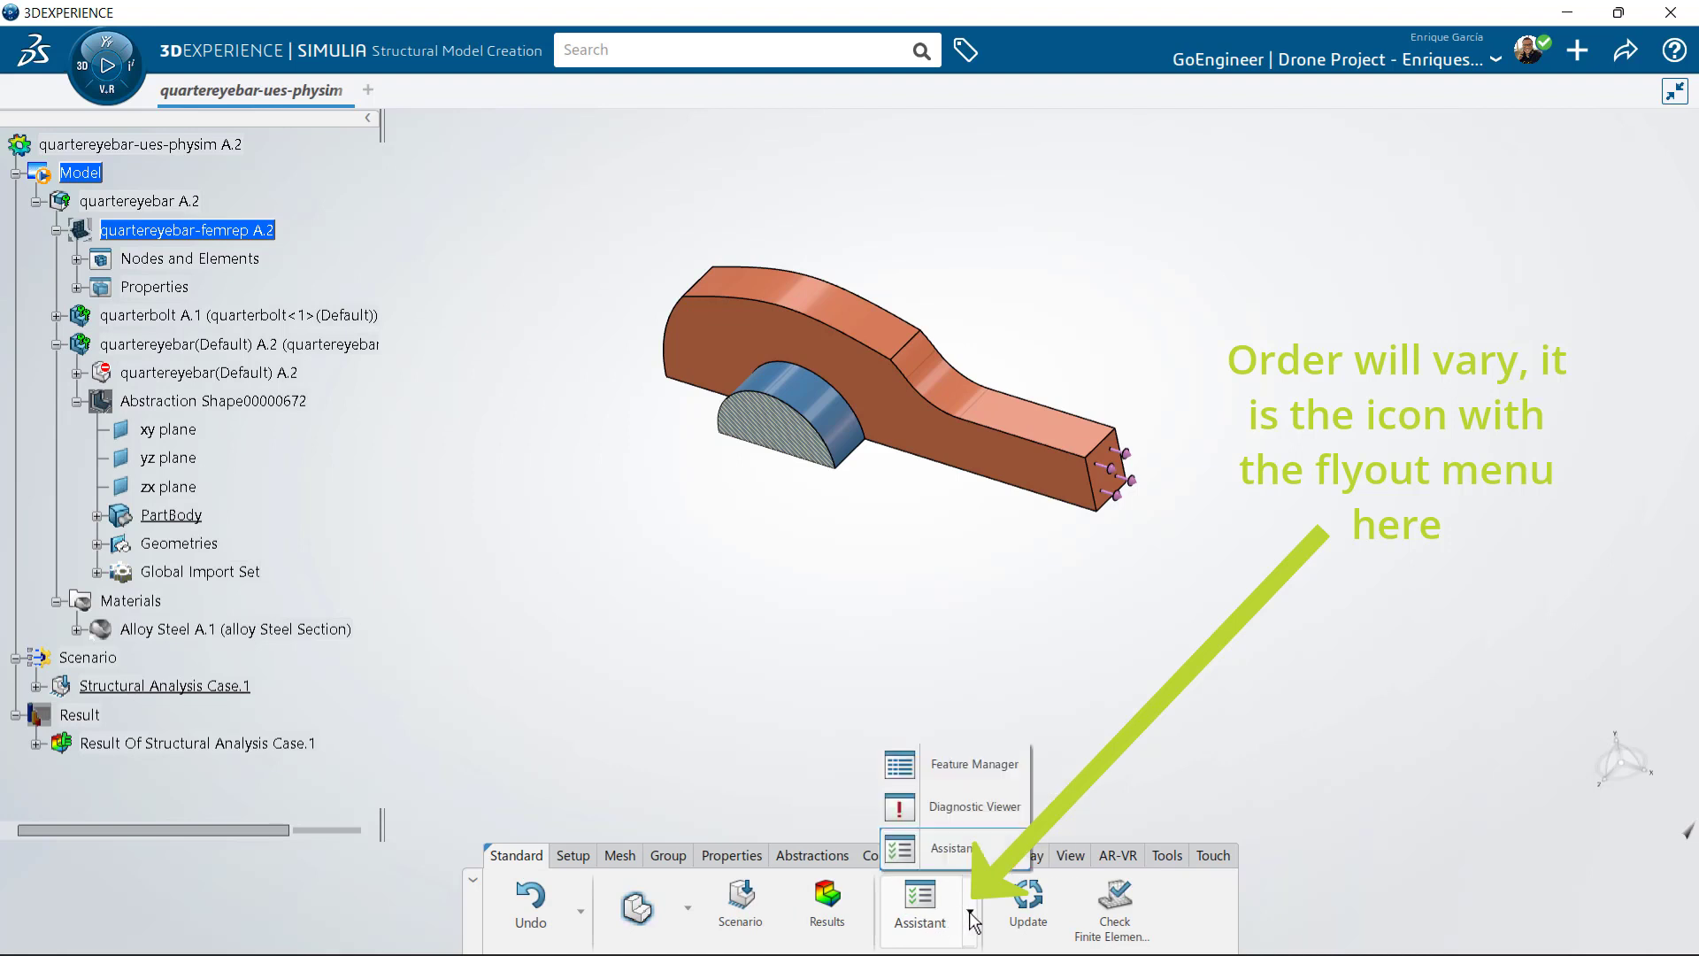
pyautogui.click(953, 849)
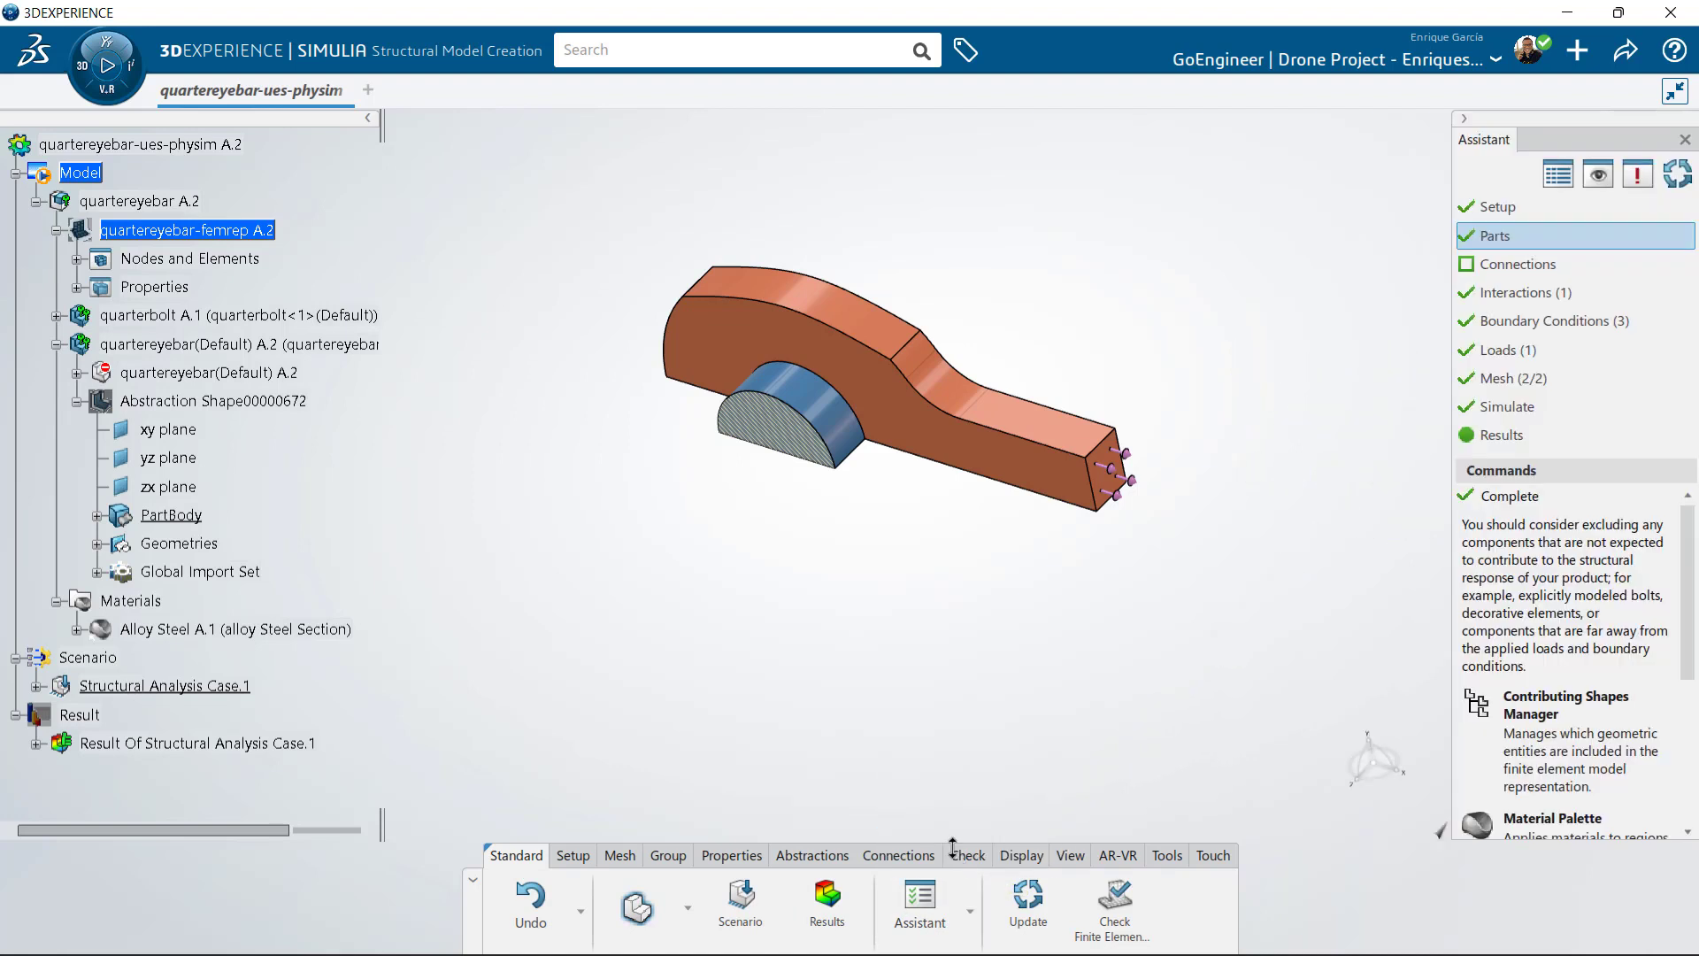
# - Pin the Assistant checklist open and show the Setup commands
pyautogui.click(1464, 118)
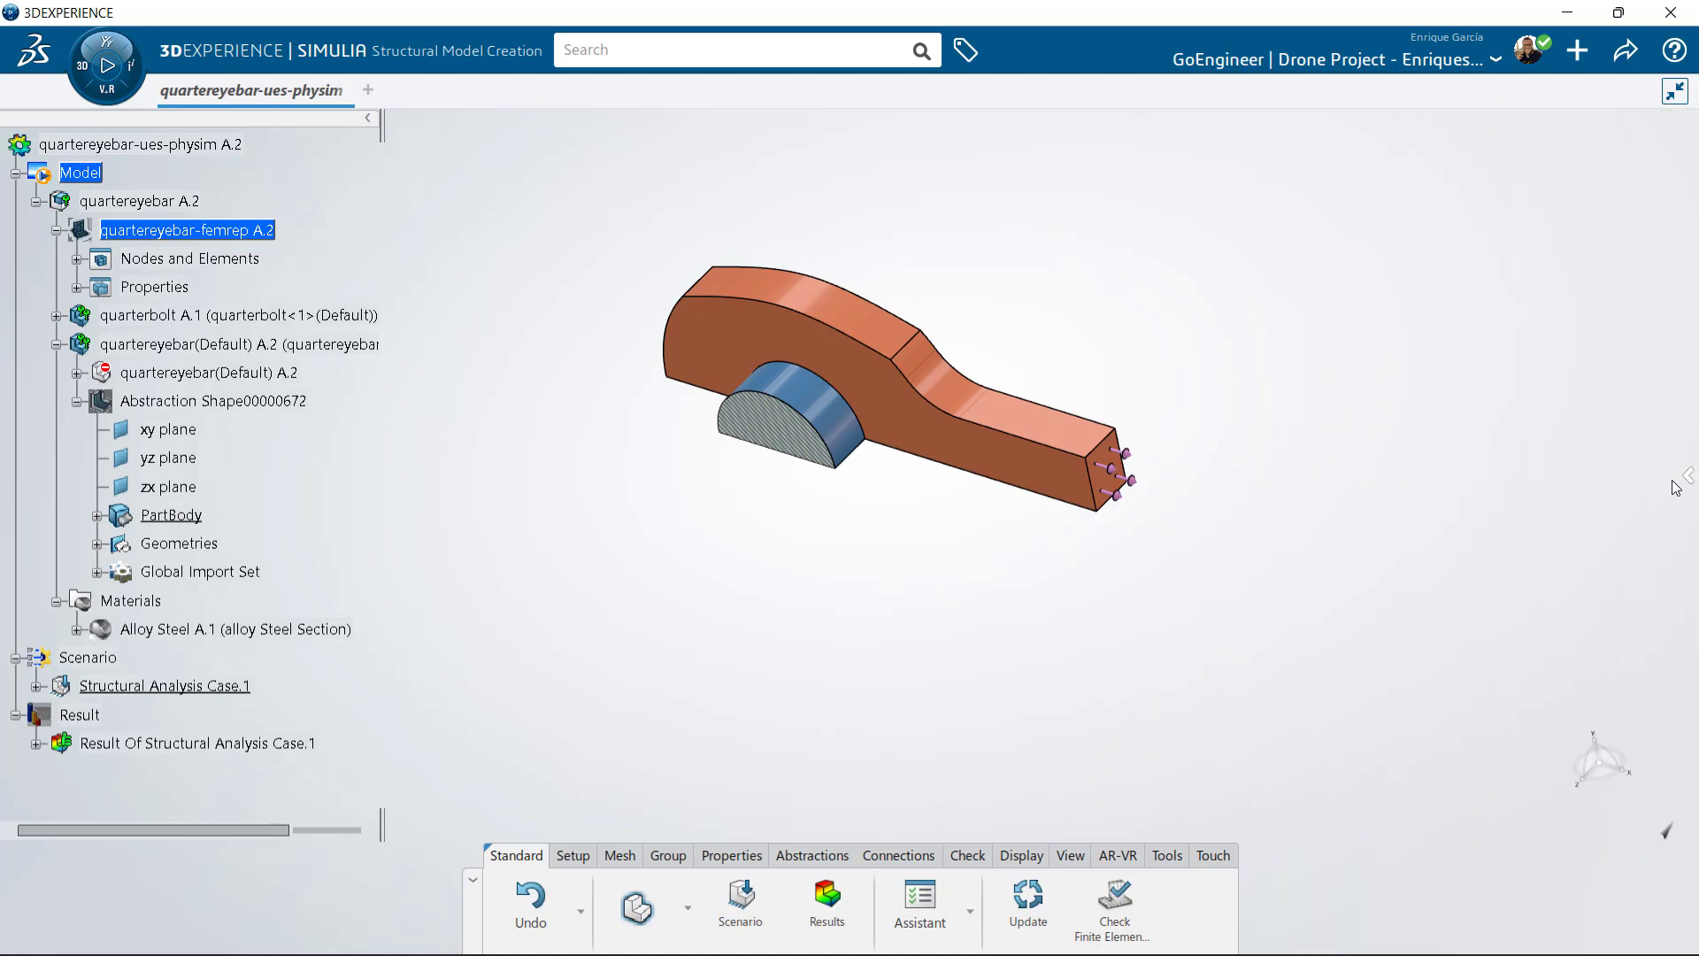
pyautogui.moveTo(1686, 480)
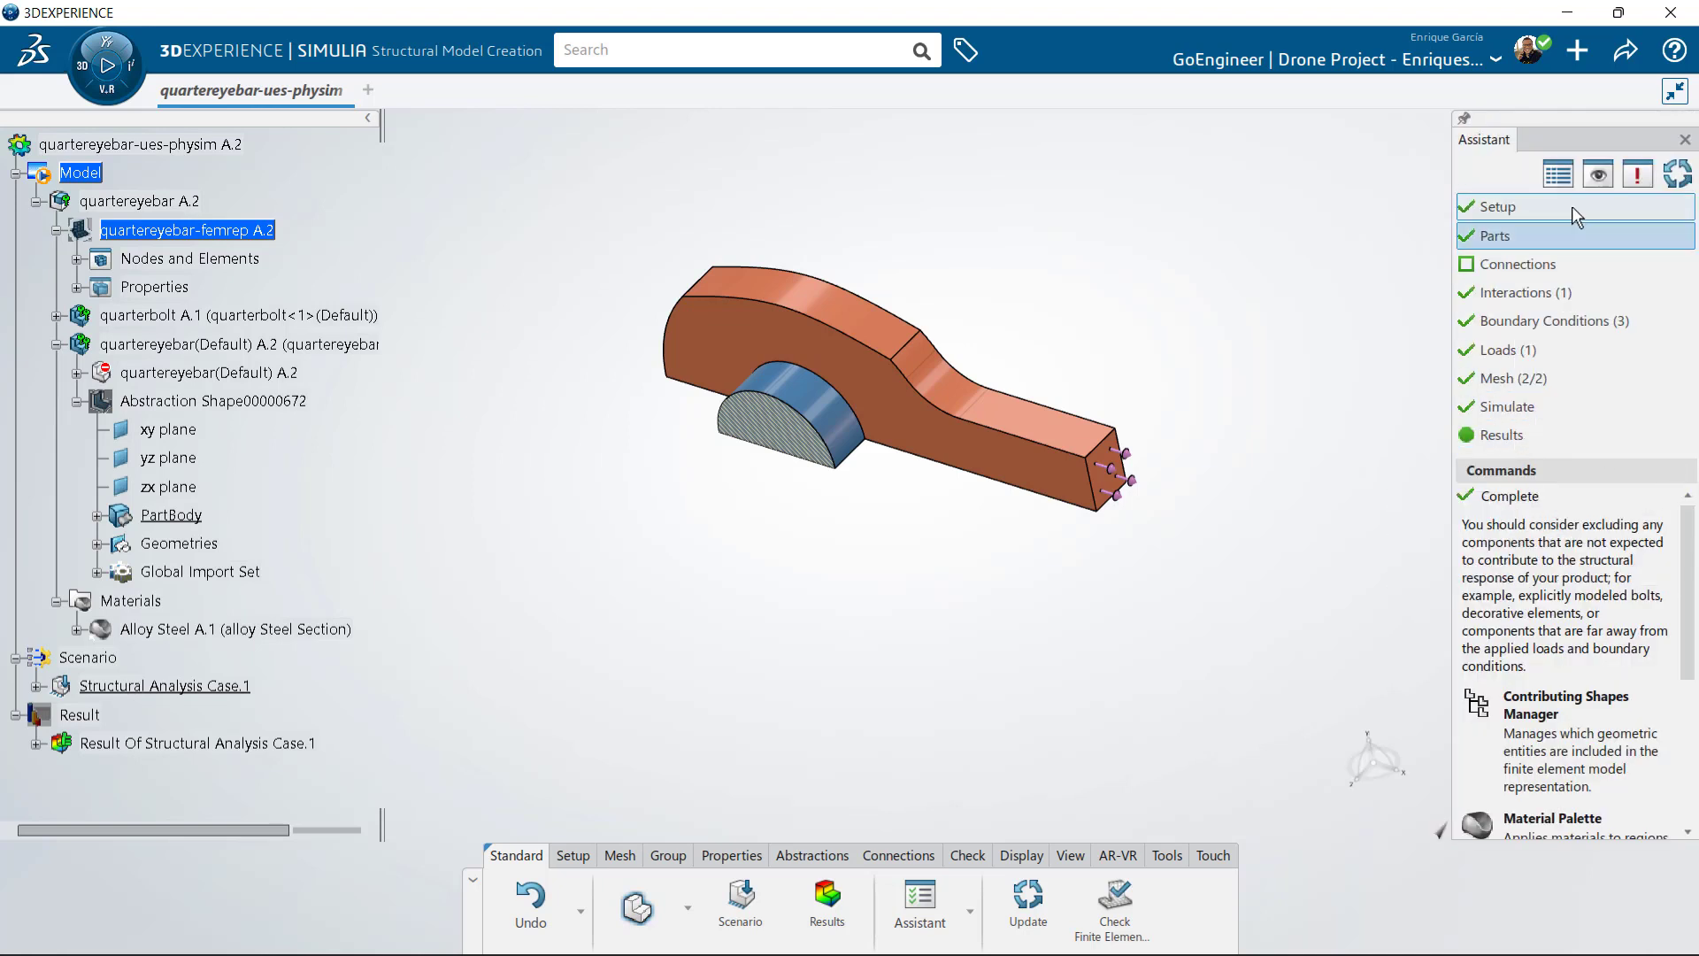
pyautogui.click(1464, 120)
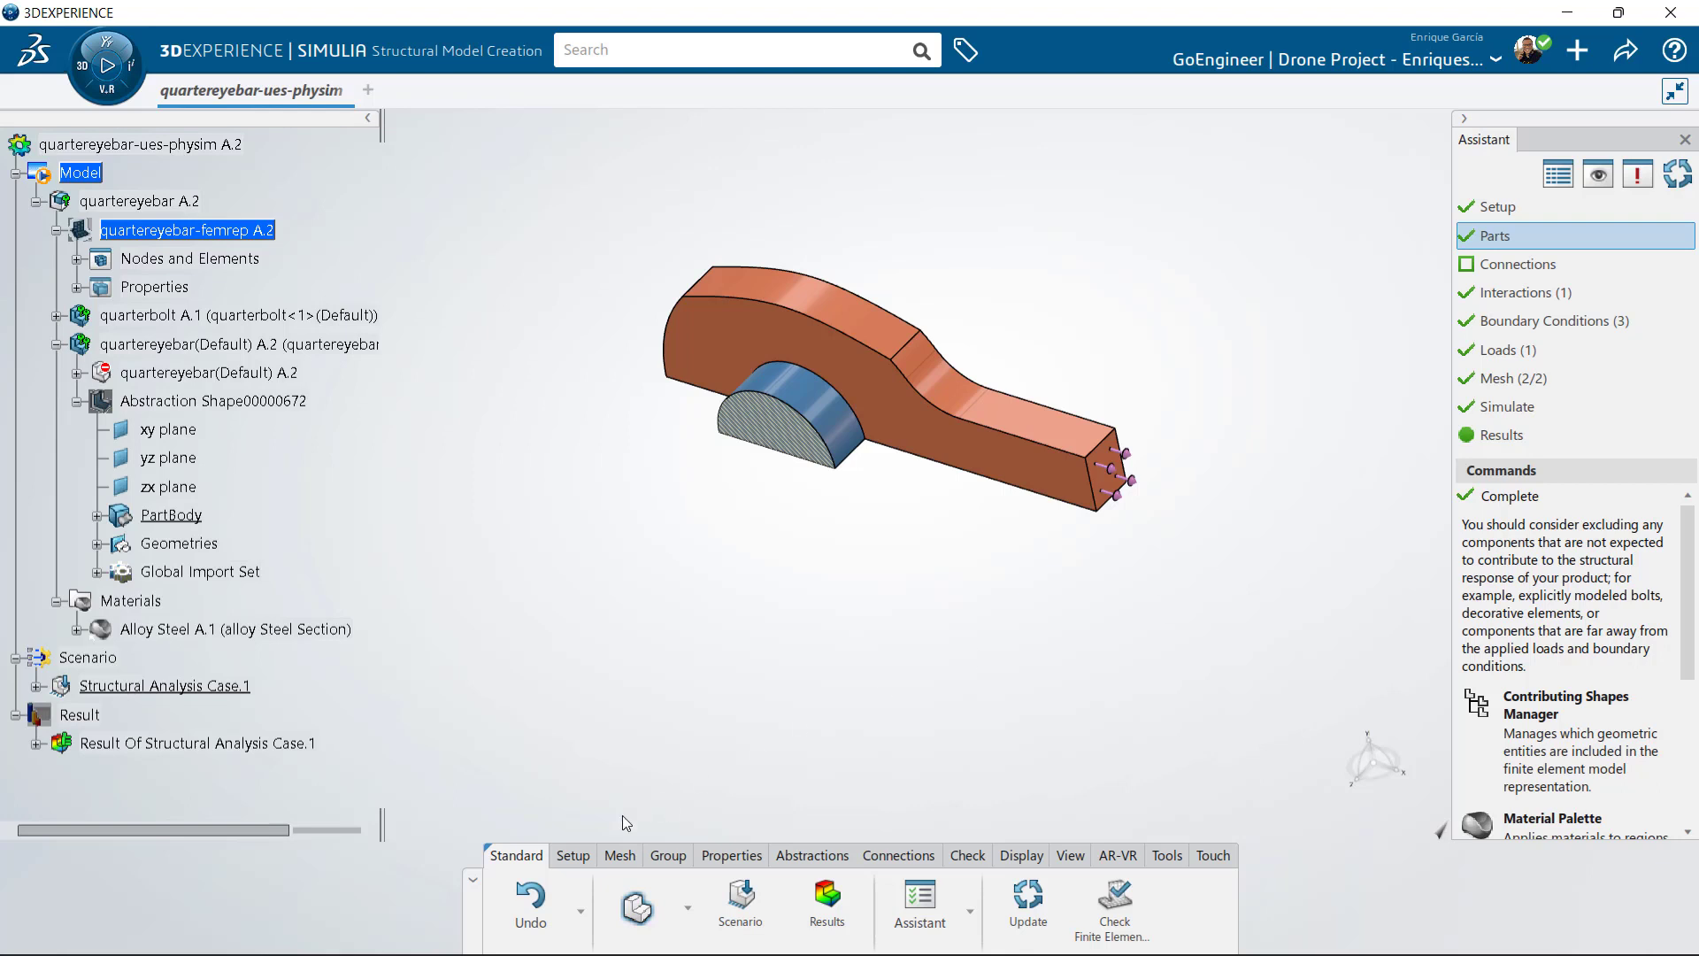
pyautogui.click(571, 856)
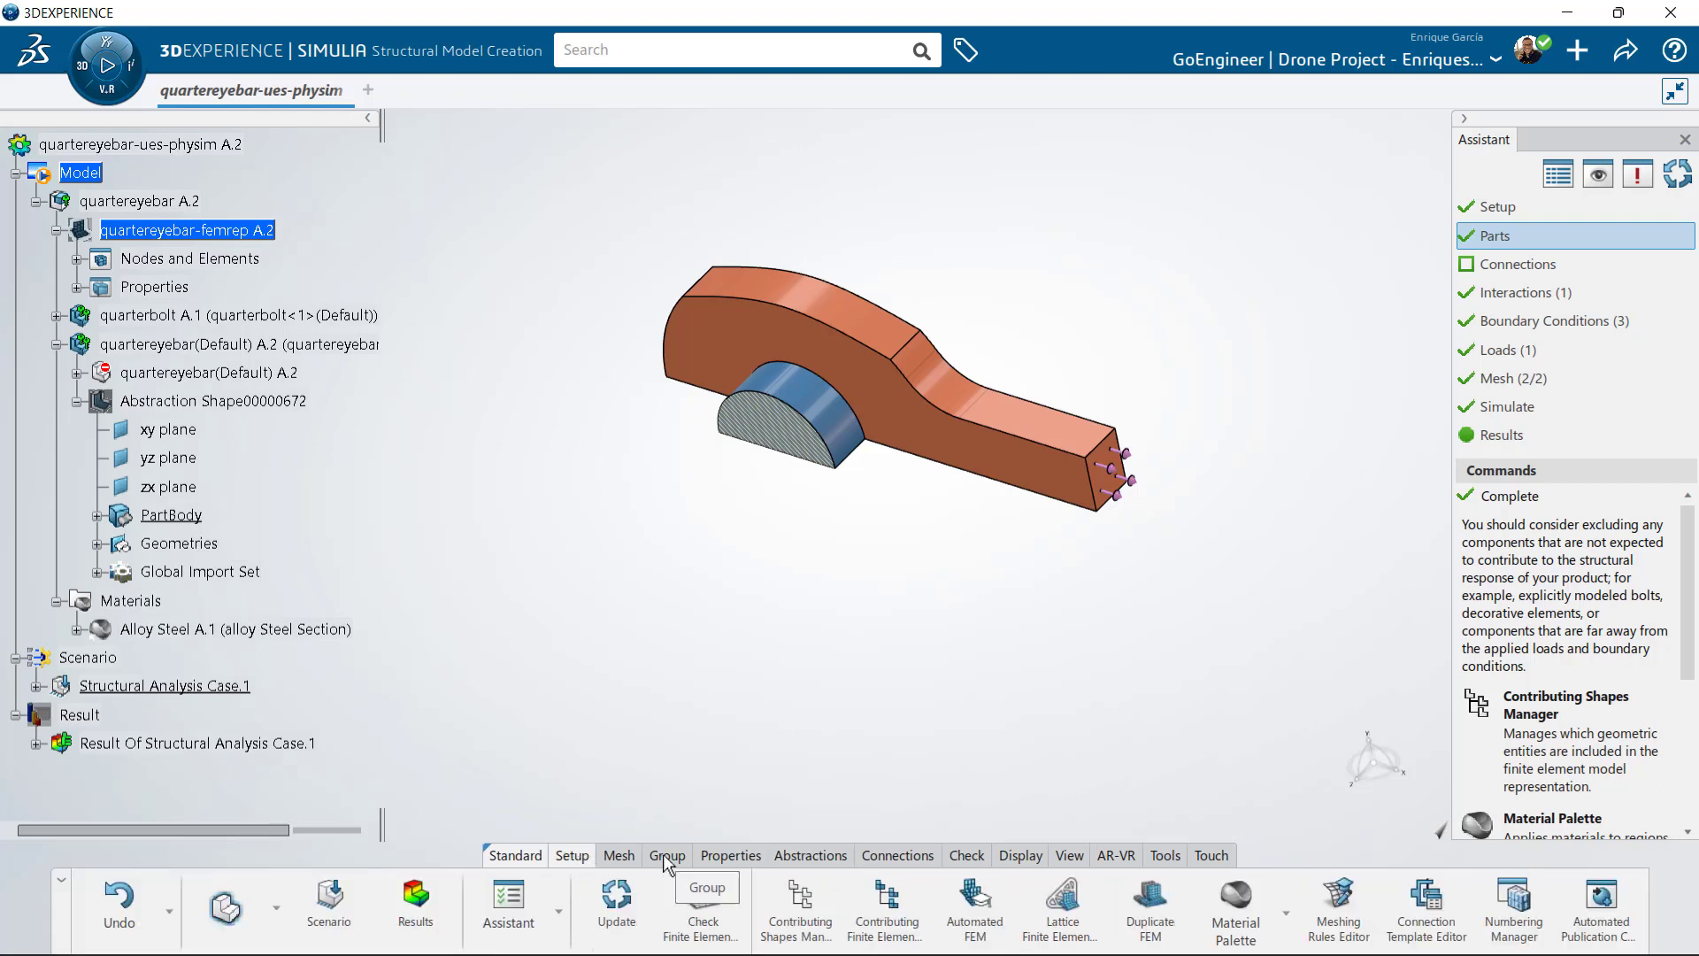
# - Cycle through the Properties, Standard and Setup tabs, ending on Standard commands only
pyautogui.click(730, 855)
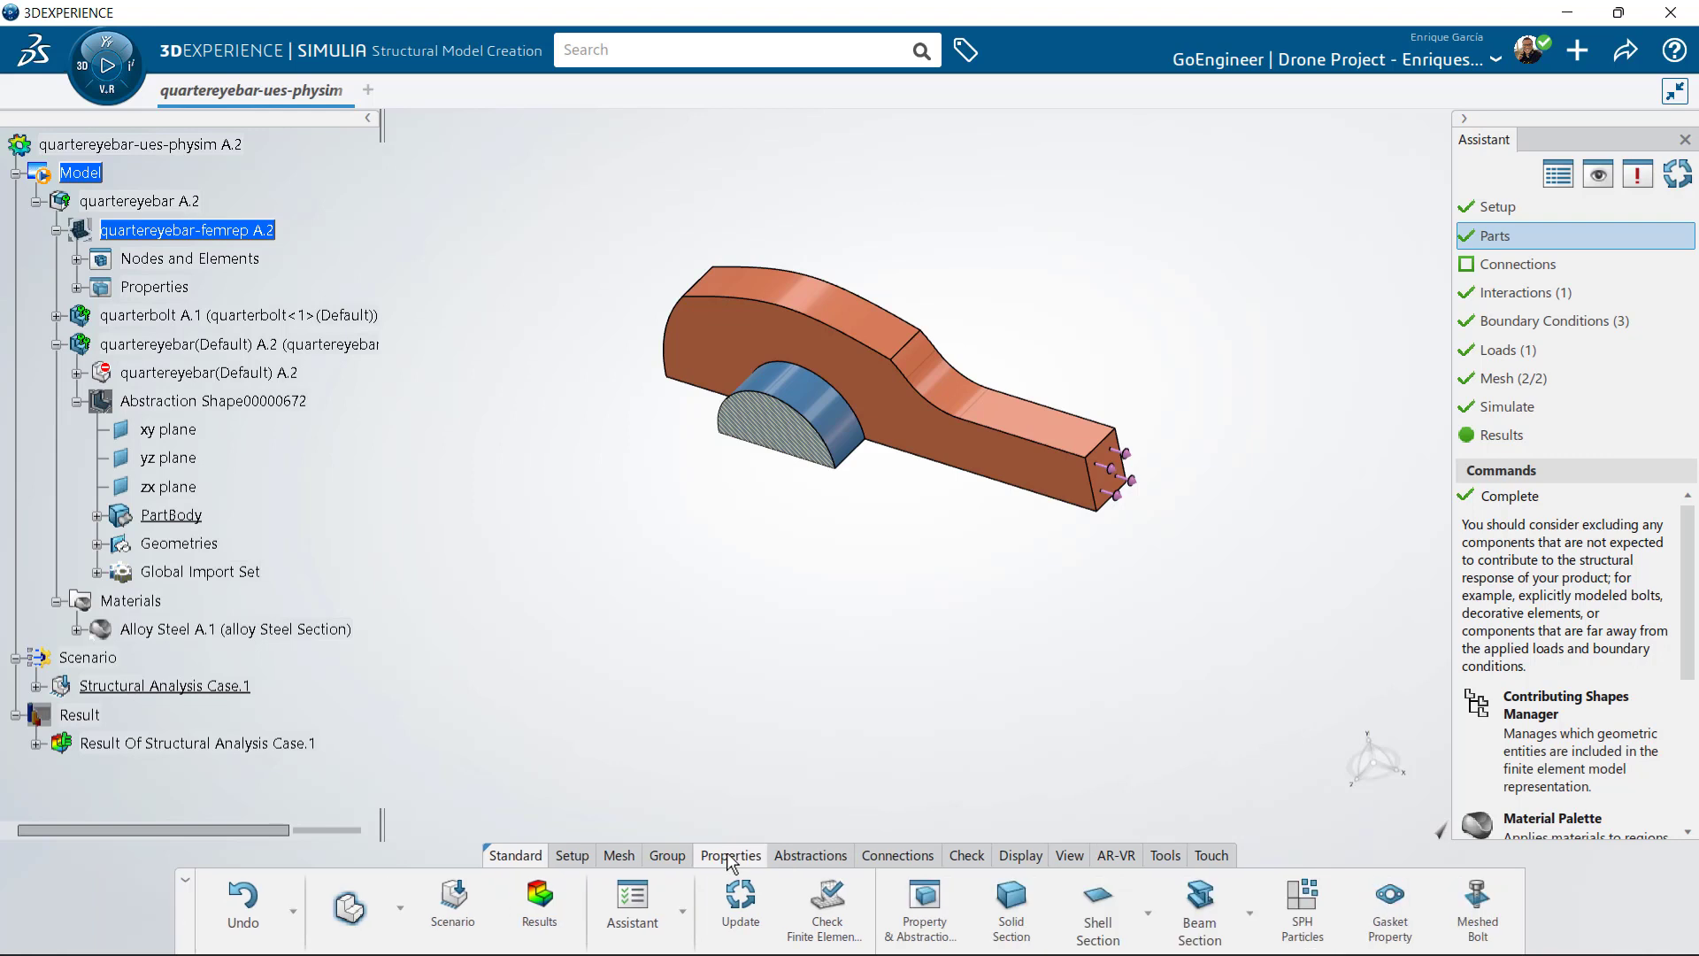
pyautogui.click(516, 856)
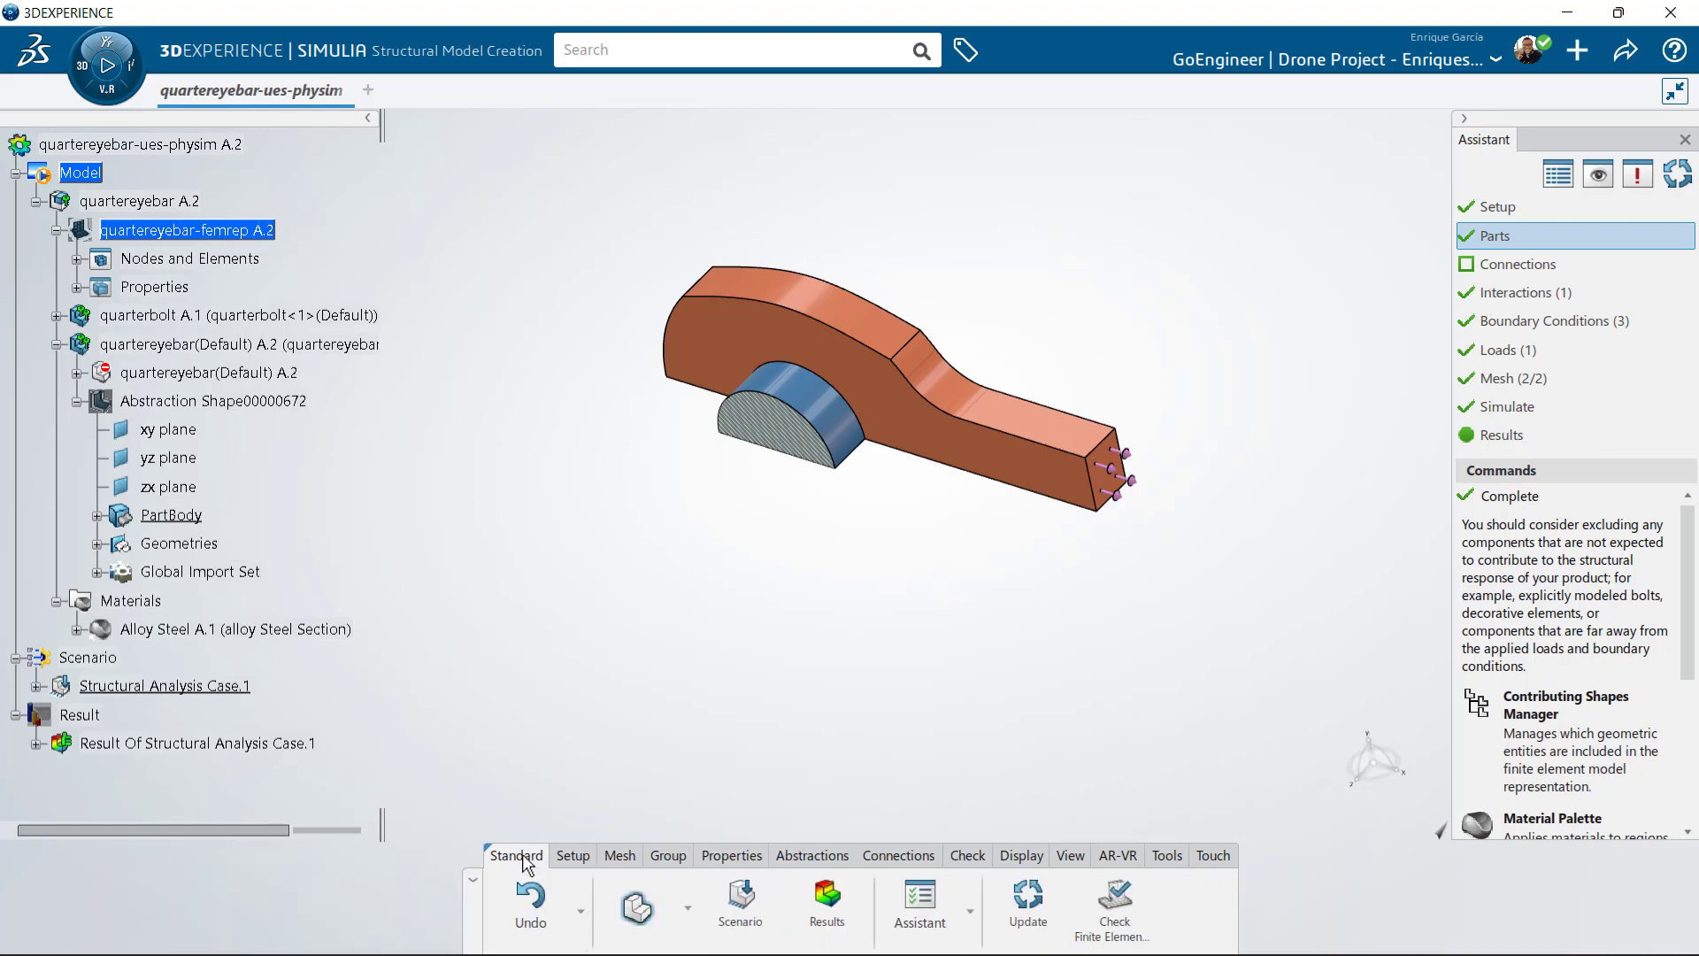
pyautogui.click(577, 855)
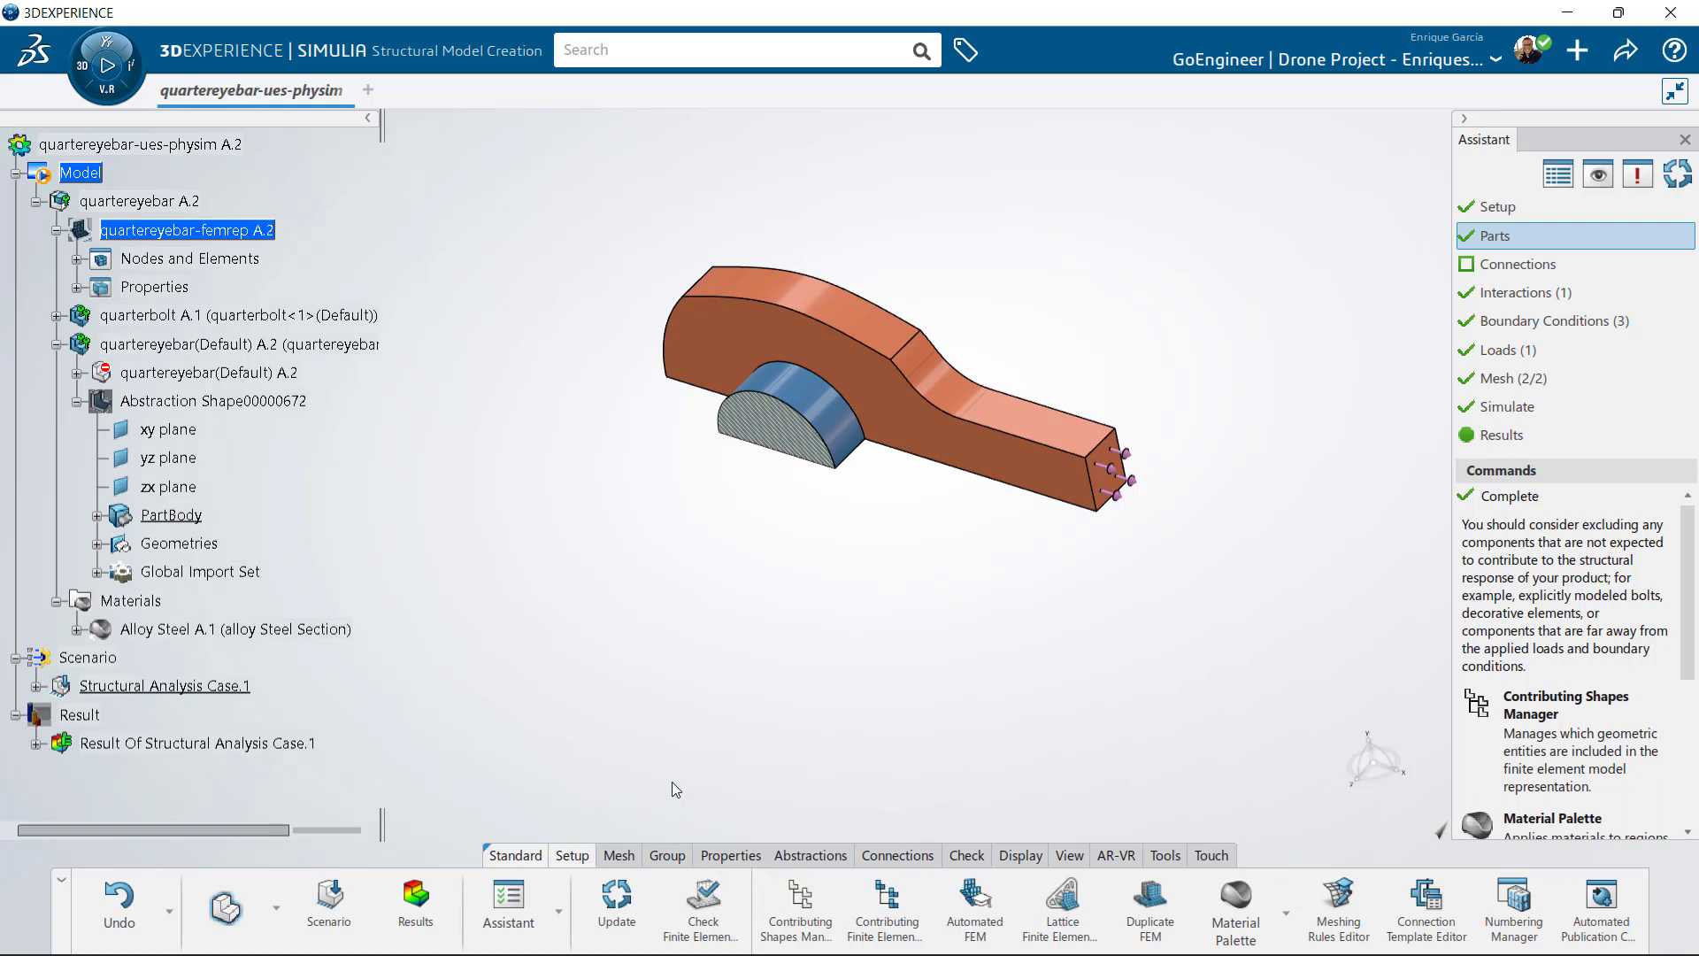
pyautogui.click(522, 842)
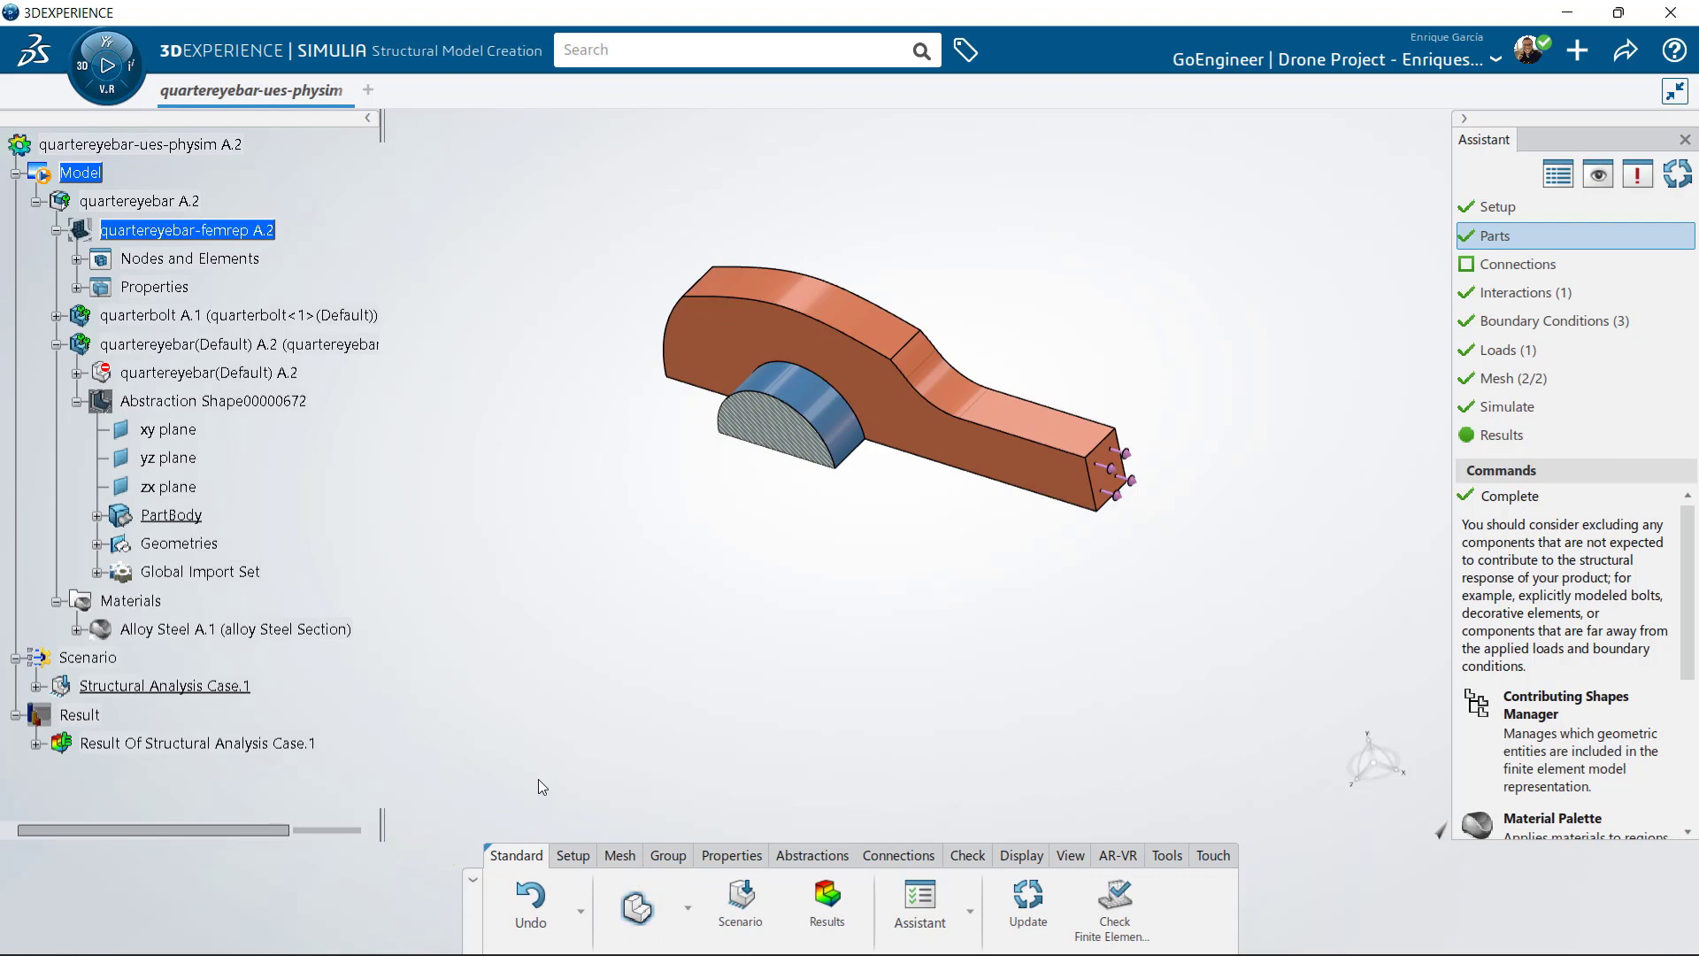
pyautogui.click(609, 855)
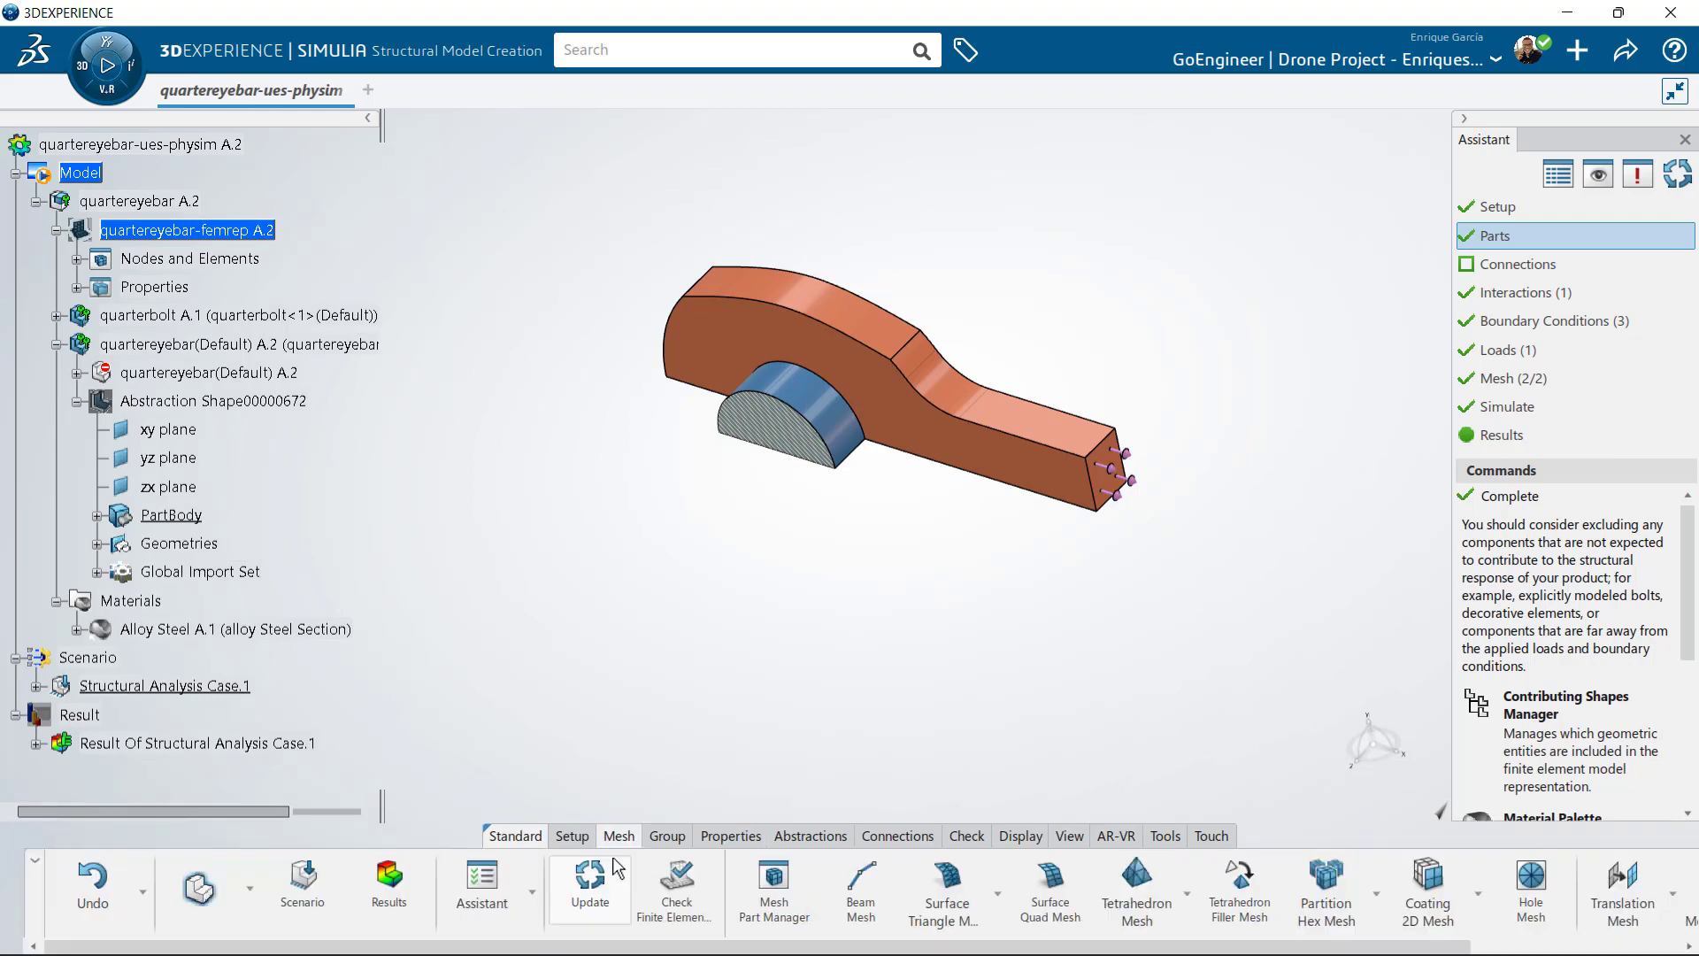
pyautogui.click(717, 835)
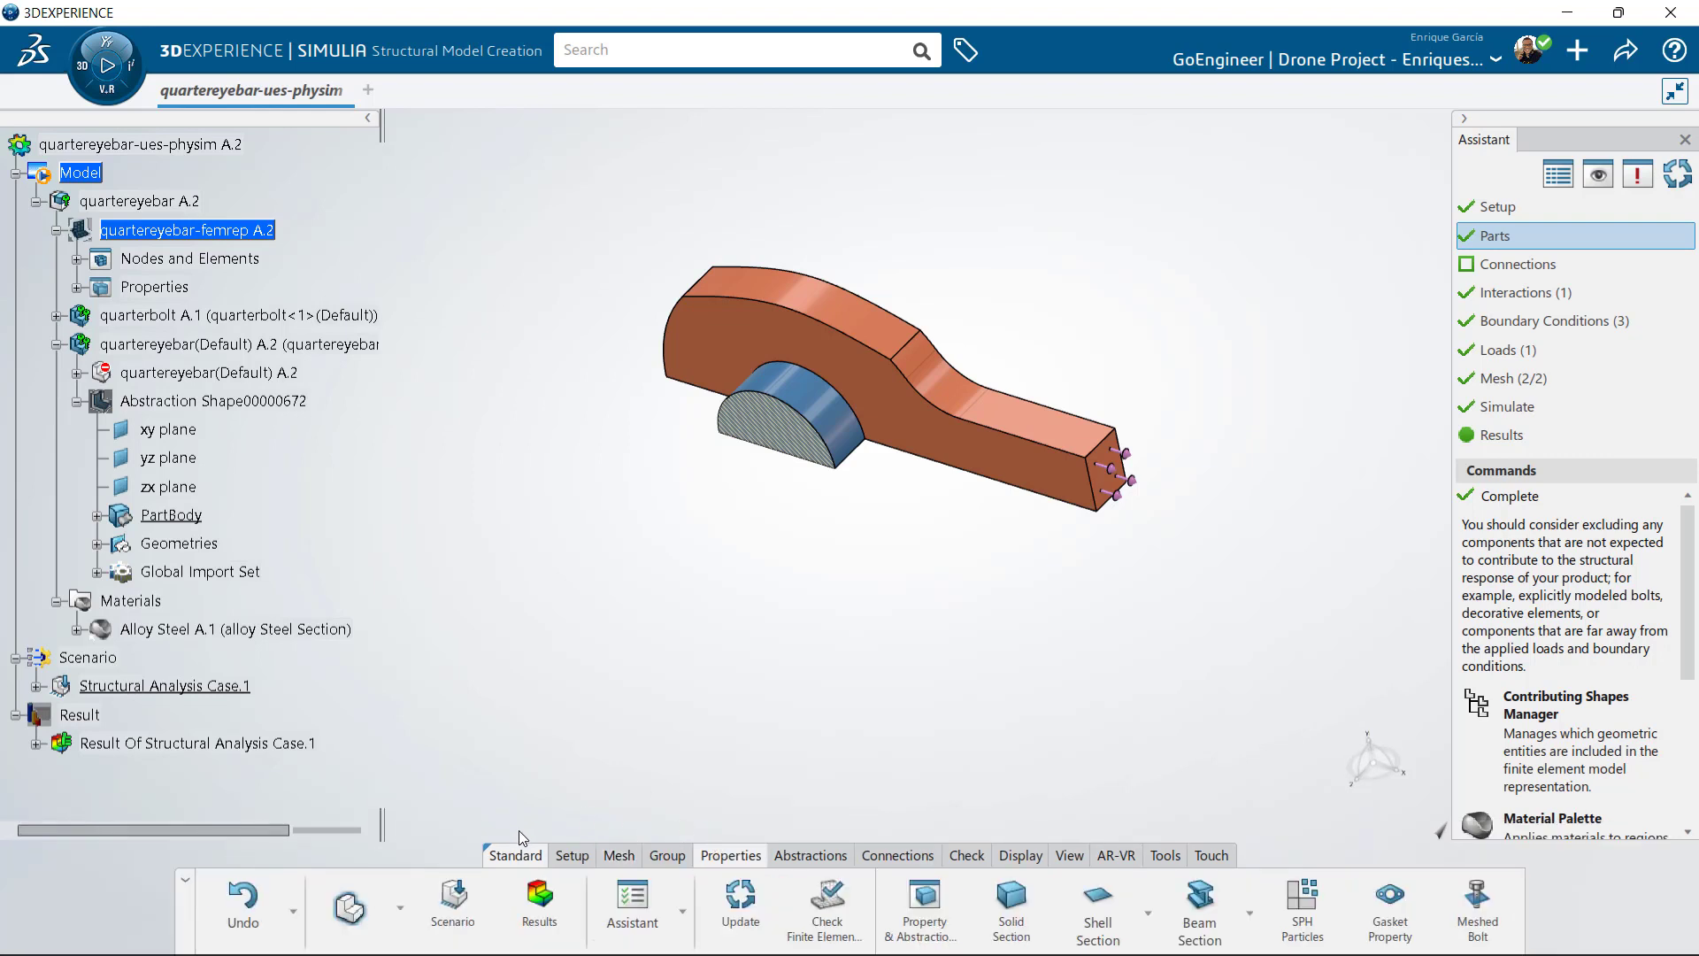
pyautogui.click(526, 854)
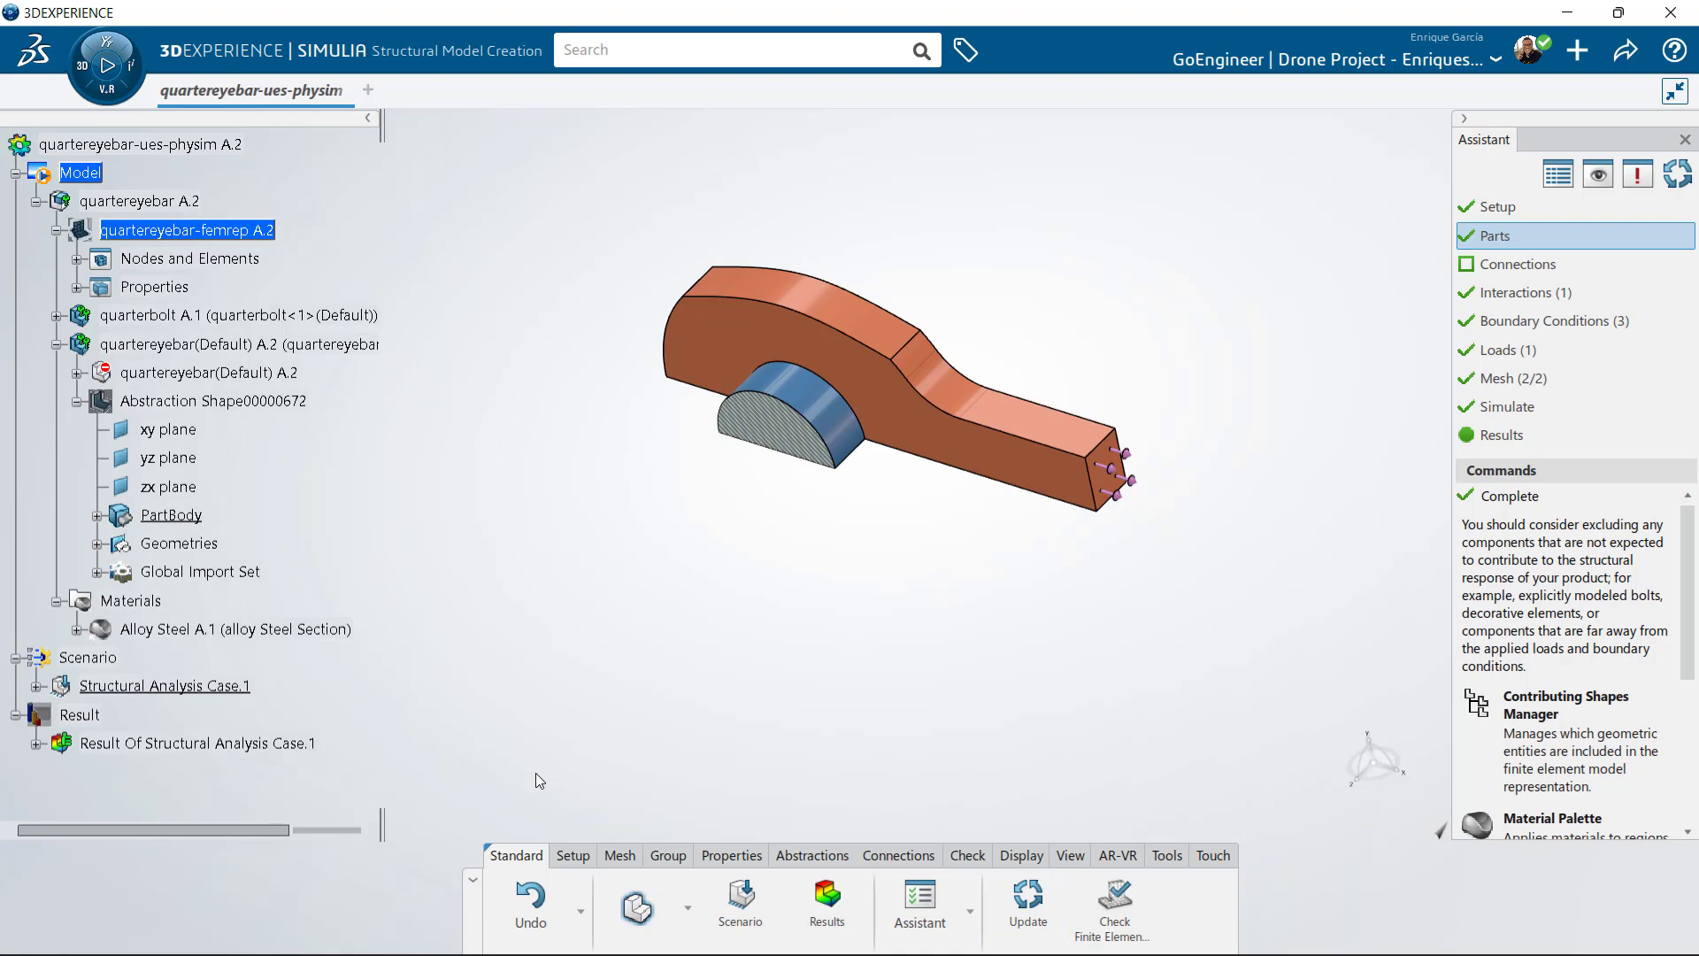
pyautogui.click(687, 909)
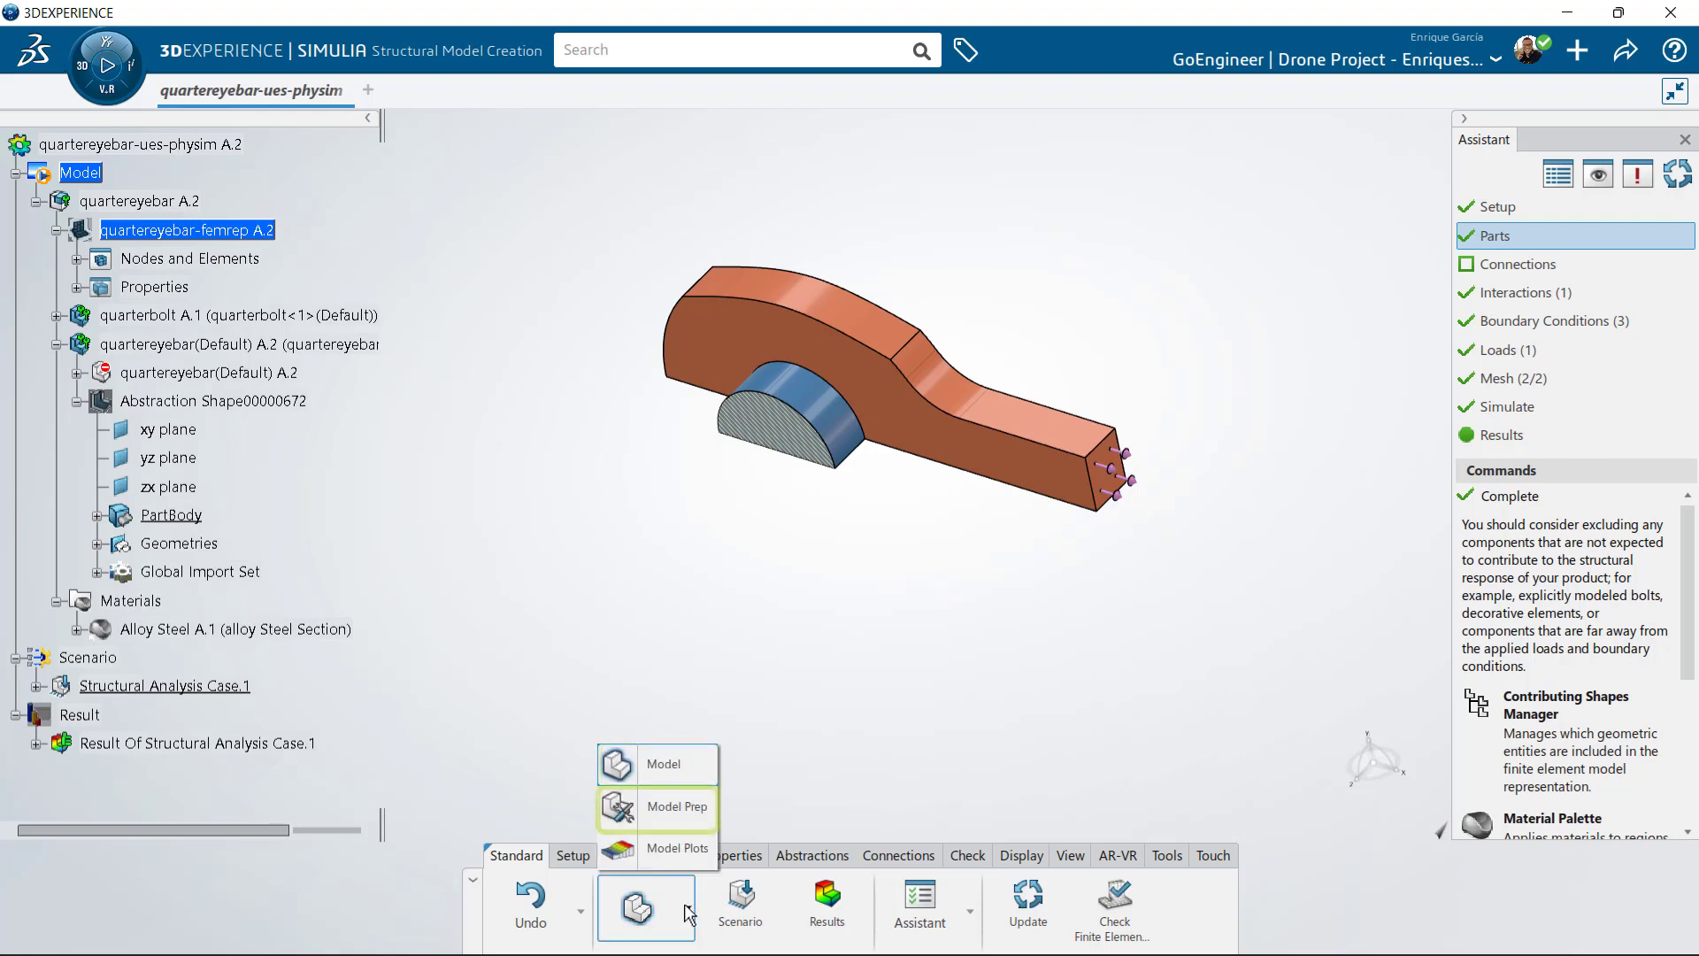
# - Switch to Scenario and back, then show the Properties and Mesh command sets
pyautogui.click(741, 898)
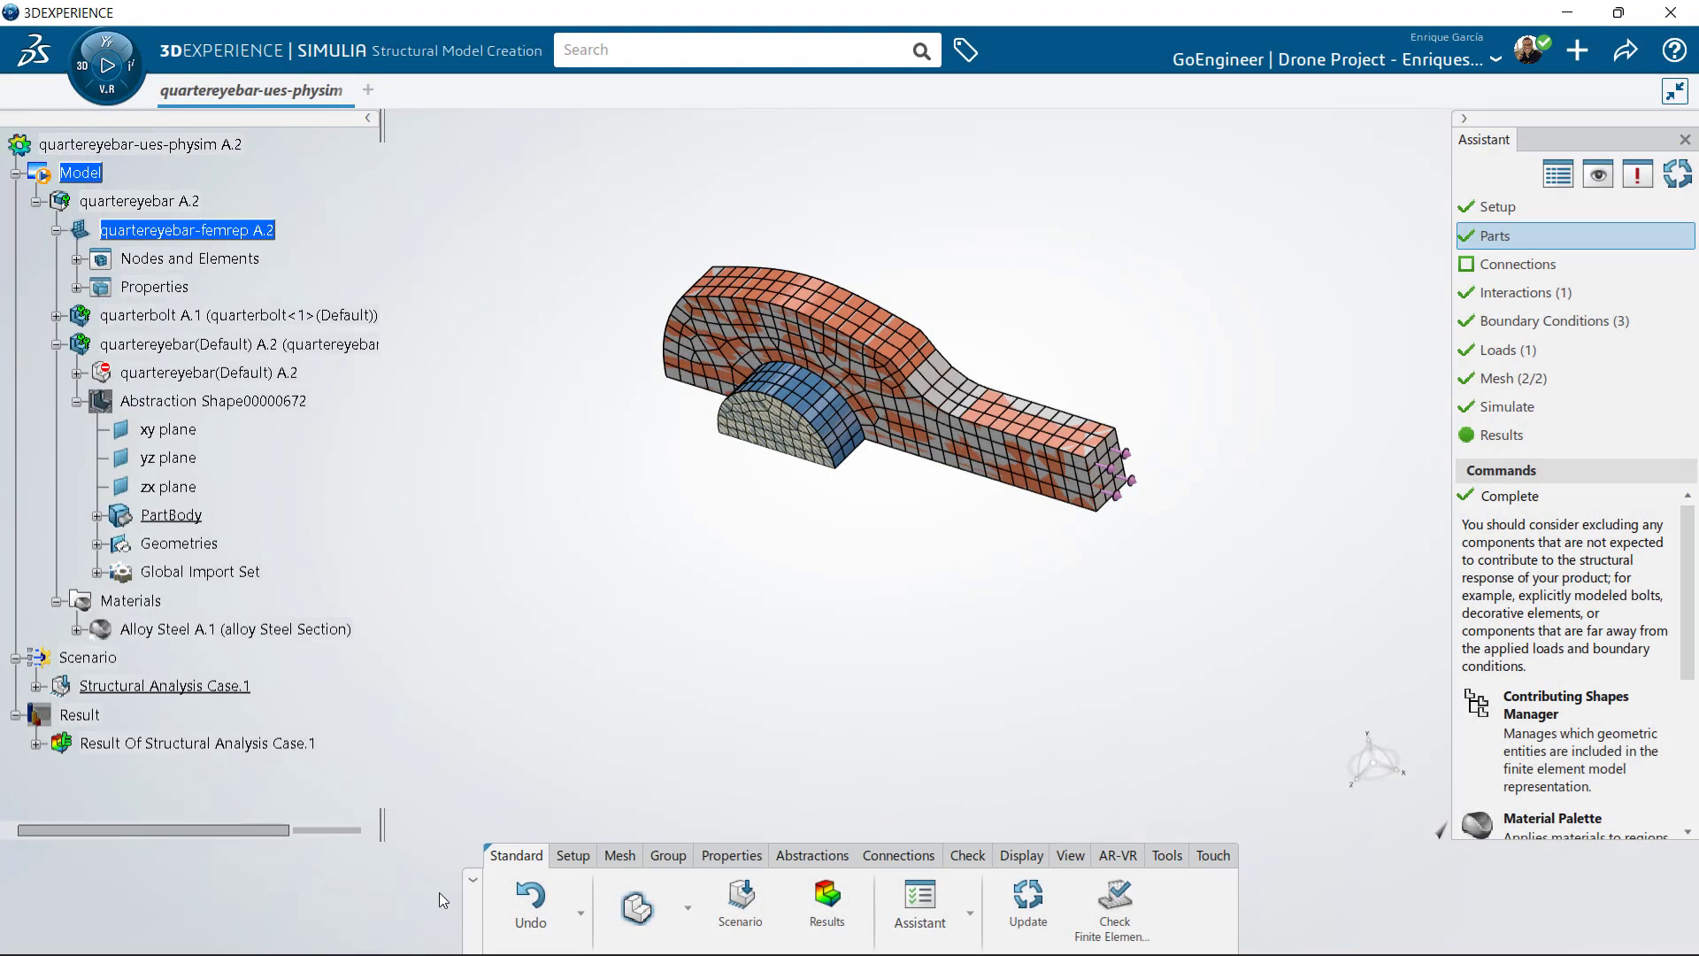
pyautogui.click(688, 906)
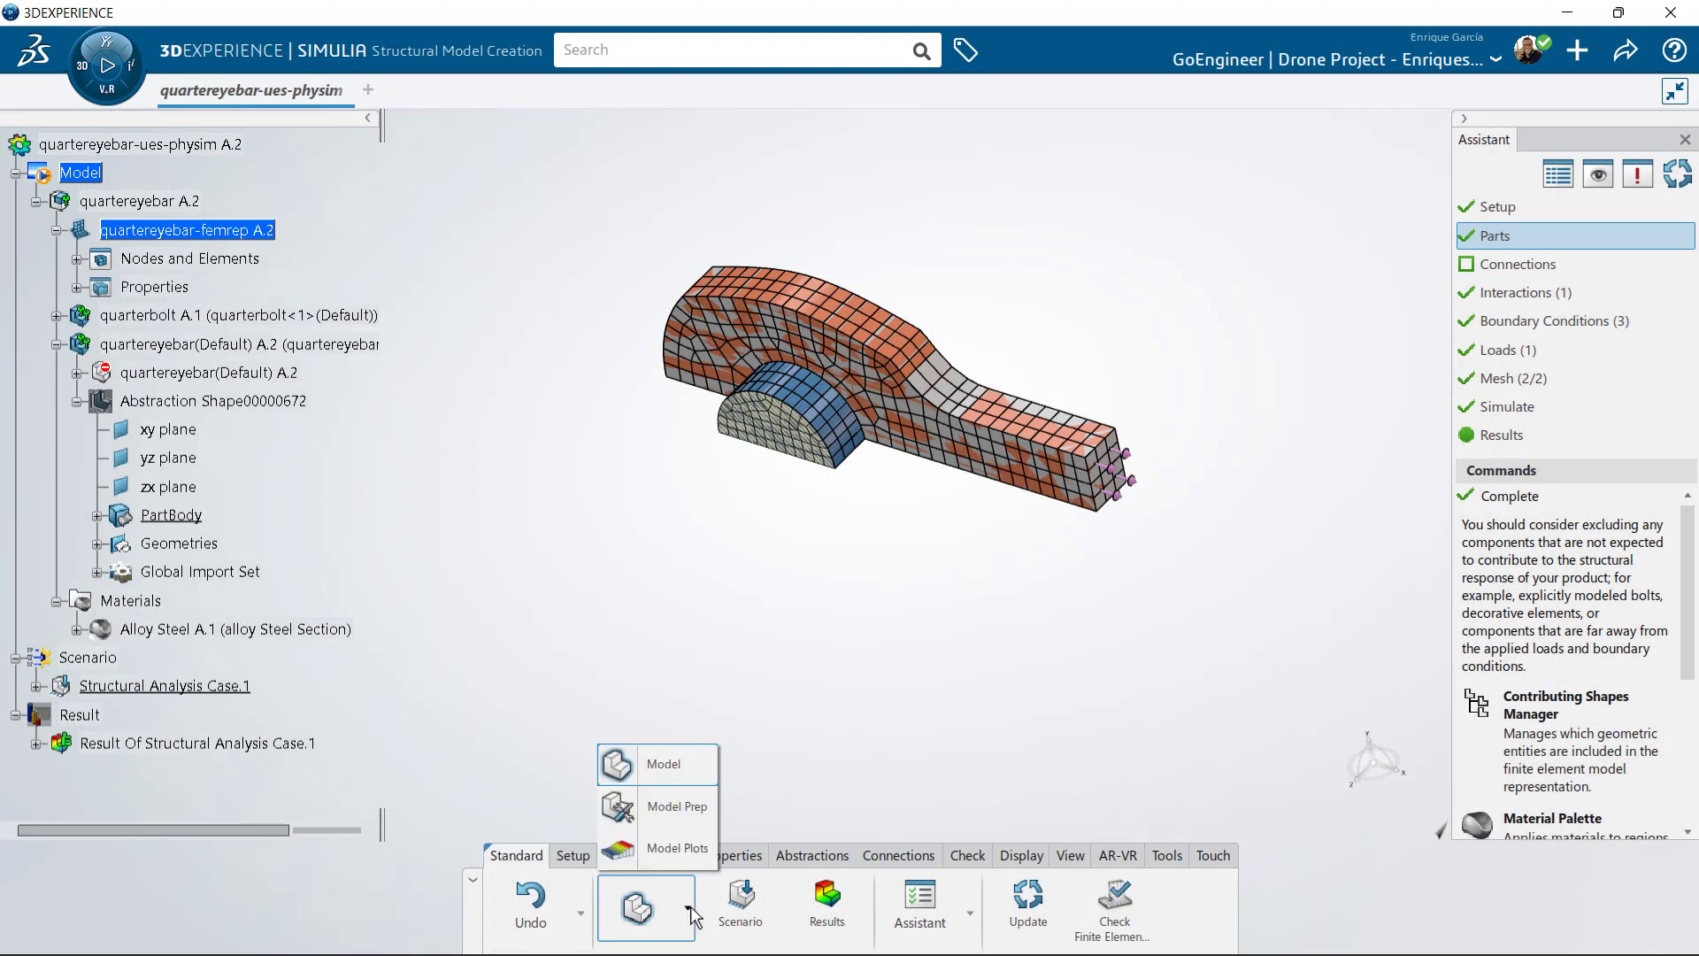
pyautogui.click(676, 785)
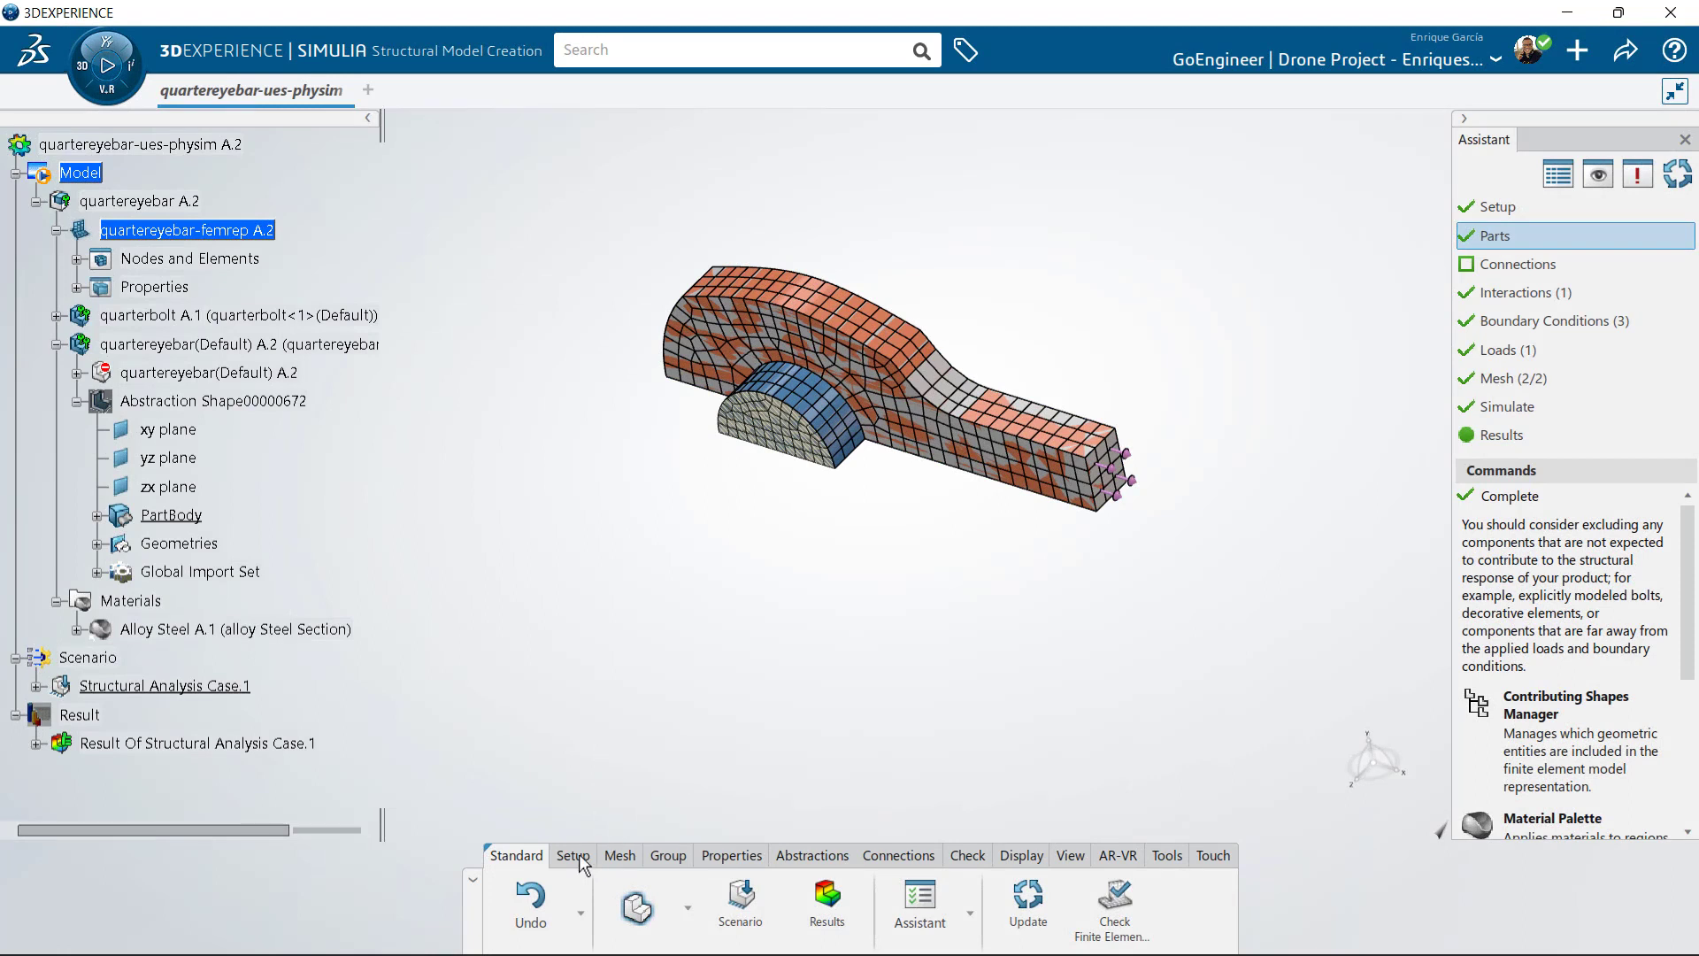
pyautogui.click(721, 855)
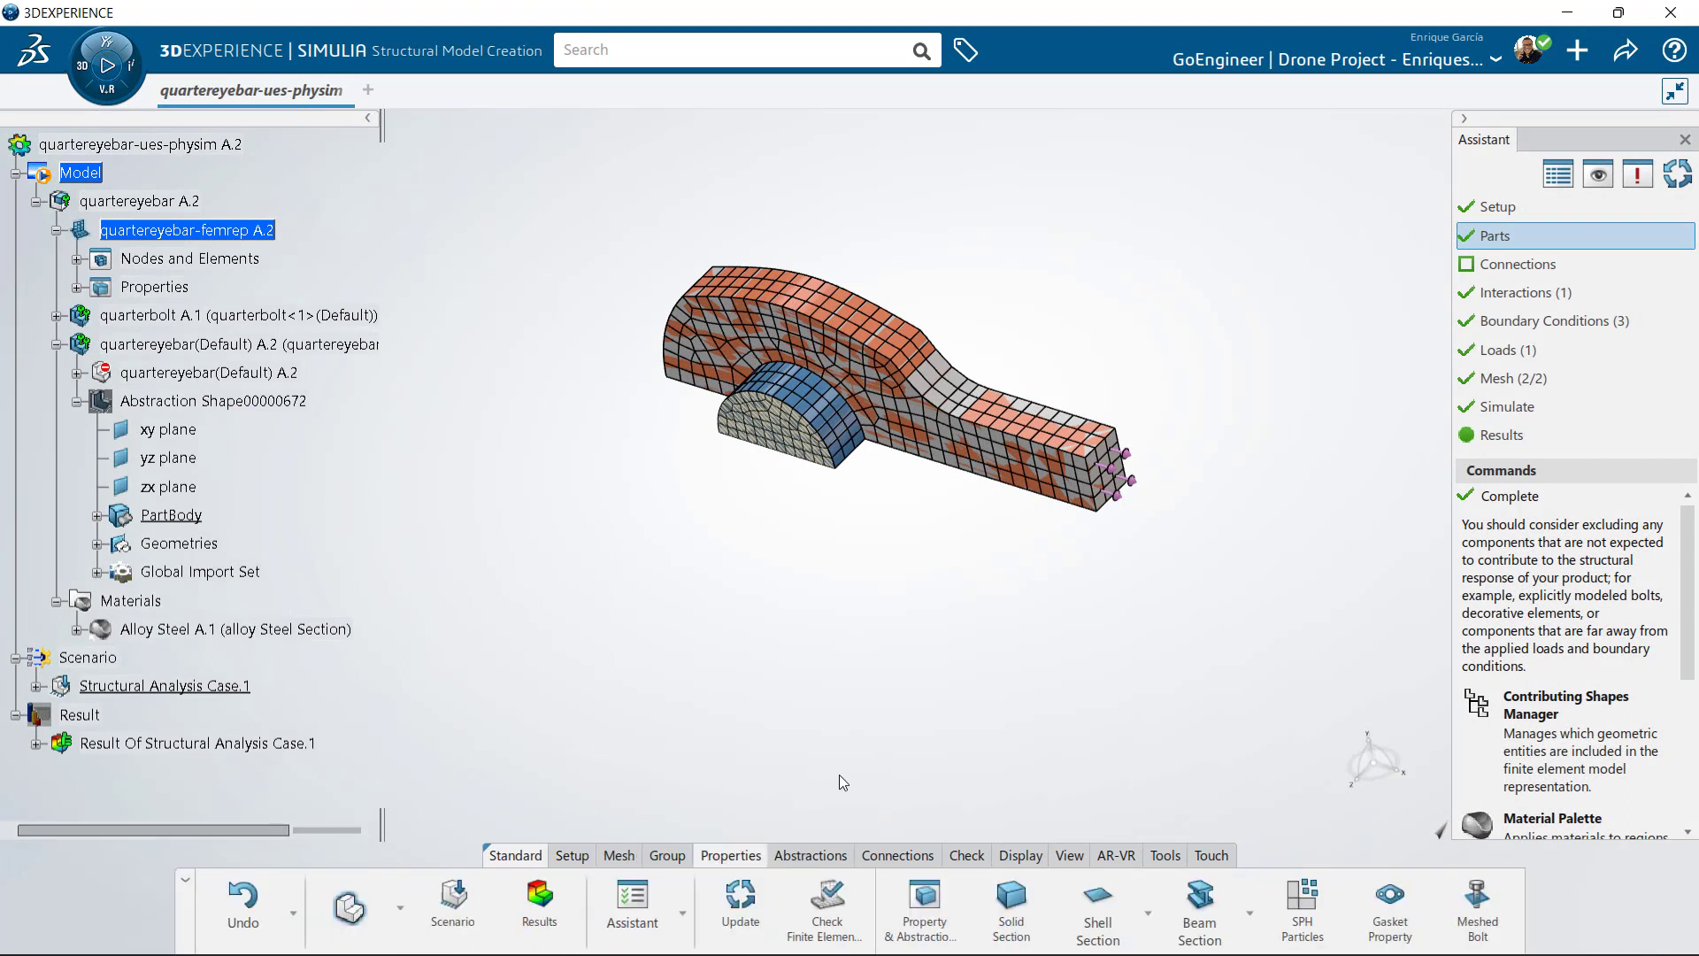
pyautogui.click(619, 855)
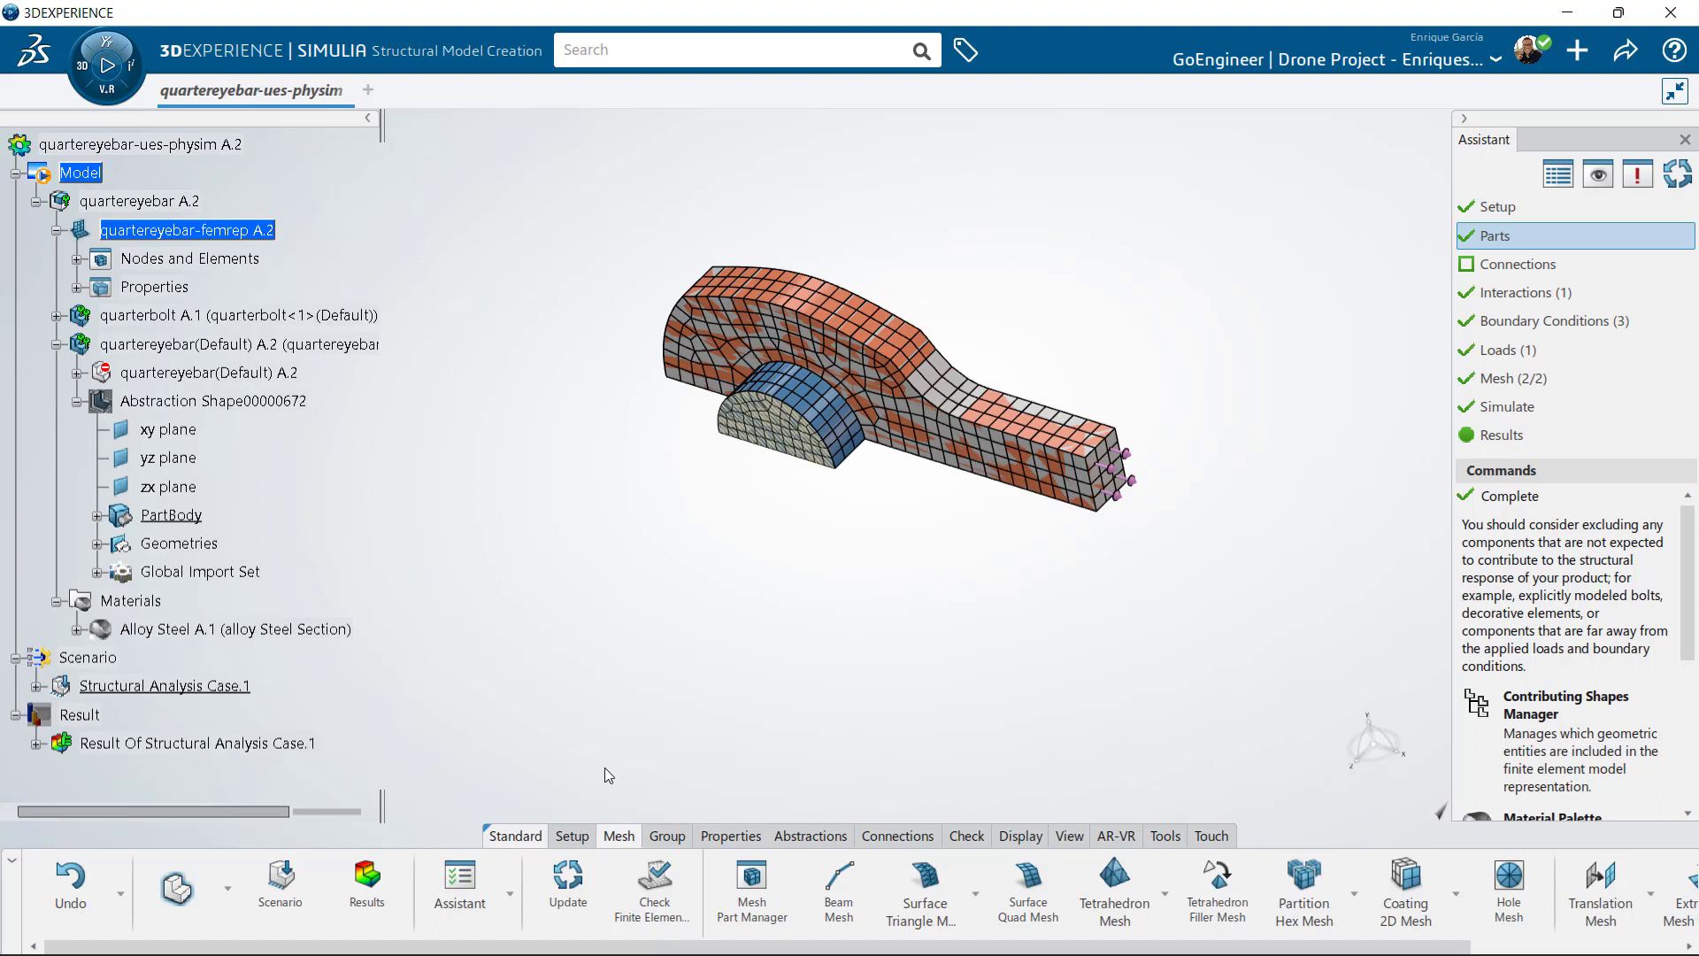
# - Switch to Model Prep and create an abstraction shape referencing the quartereyebar part
pyautogui.click(227, 887)
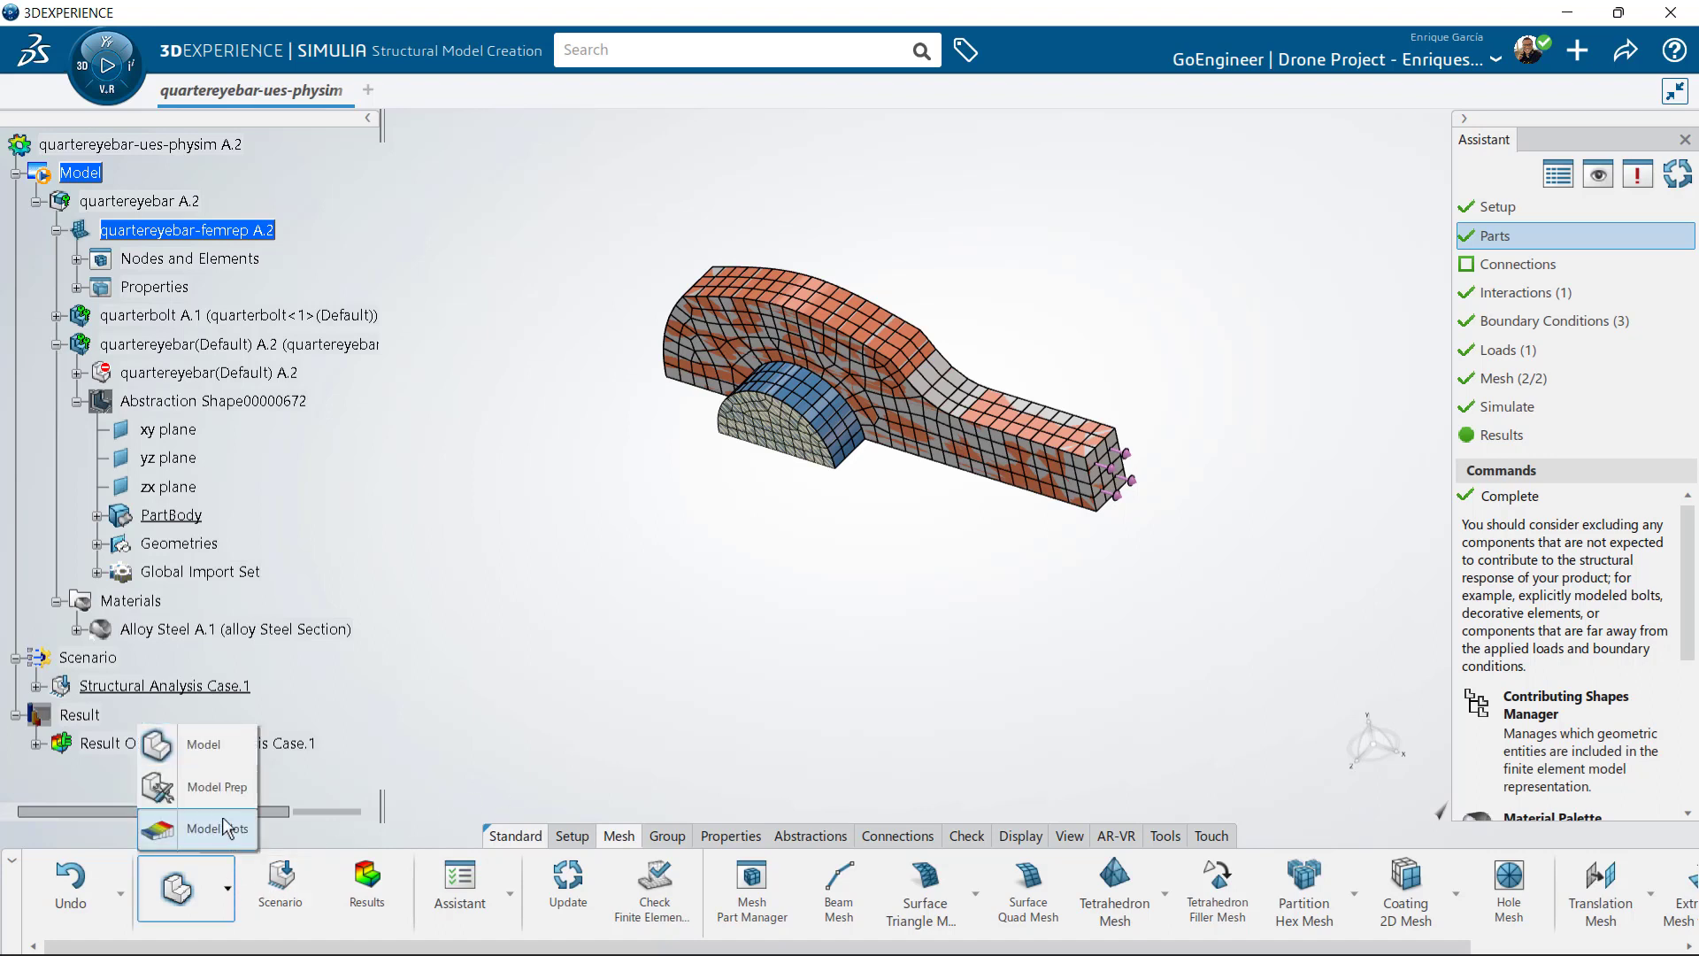
pyautogui.click(216, 791)
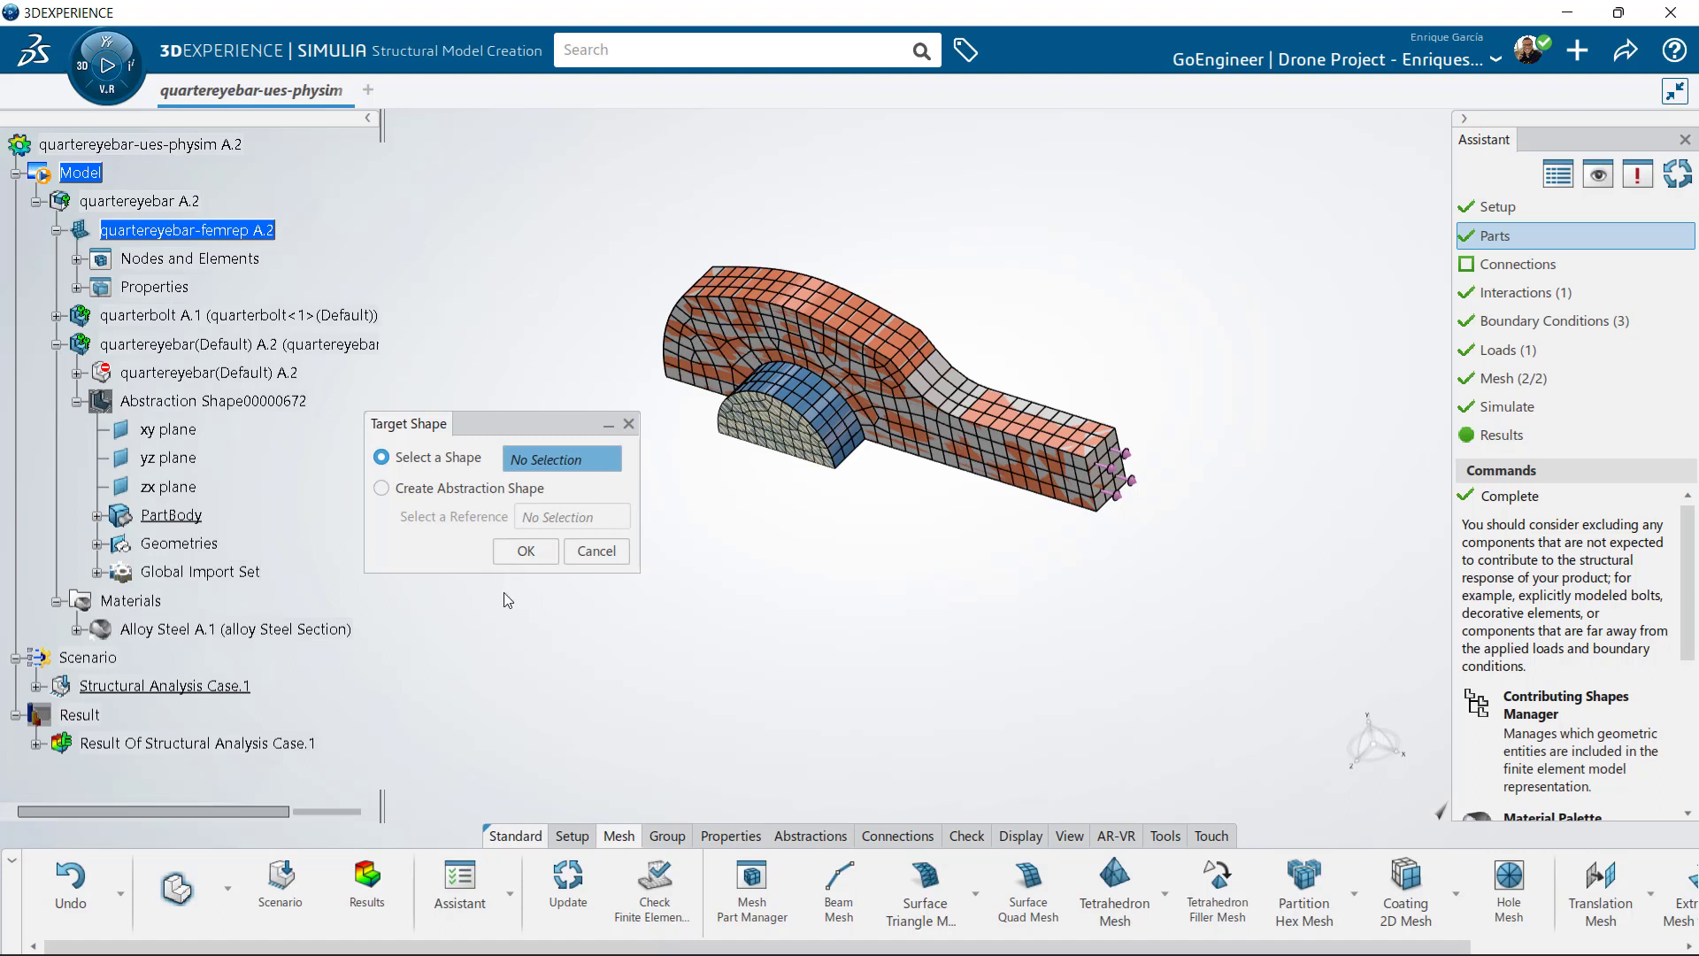
pyautogui.click(382, 487)
pyautogui.click(770, 359)
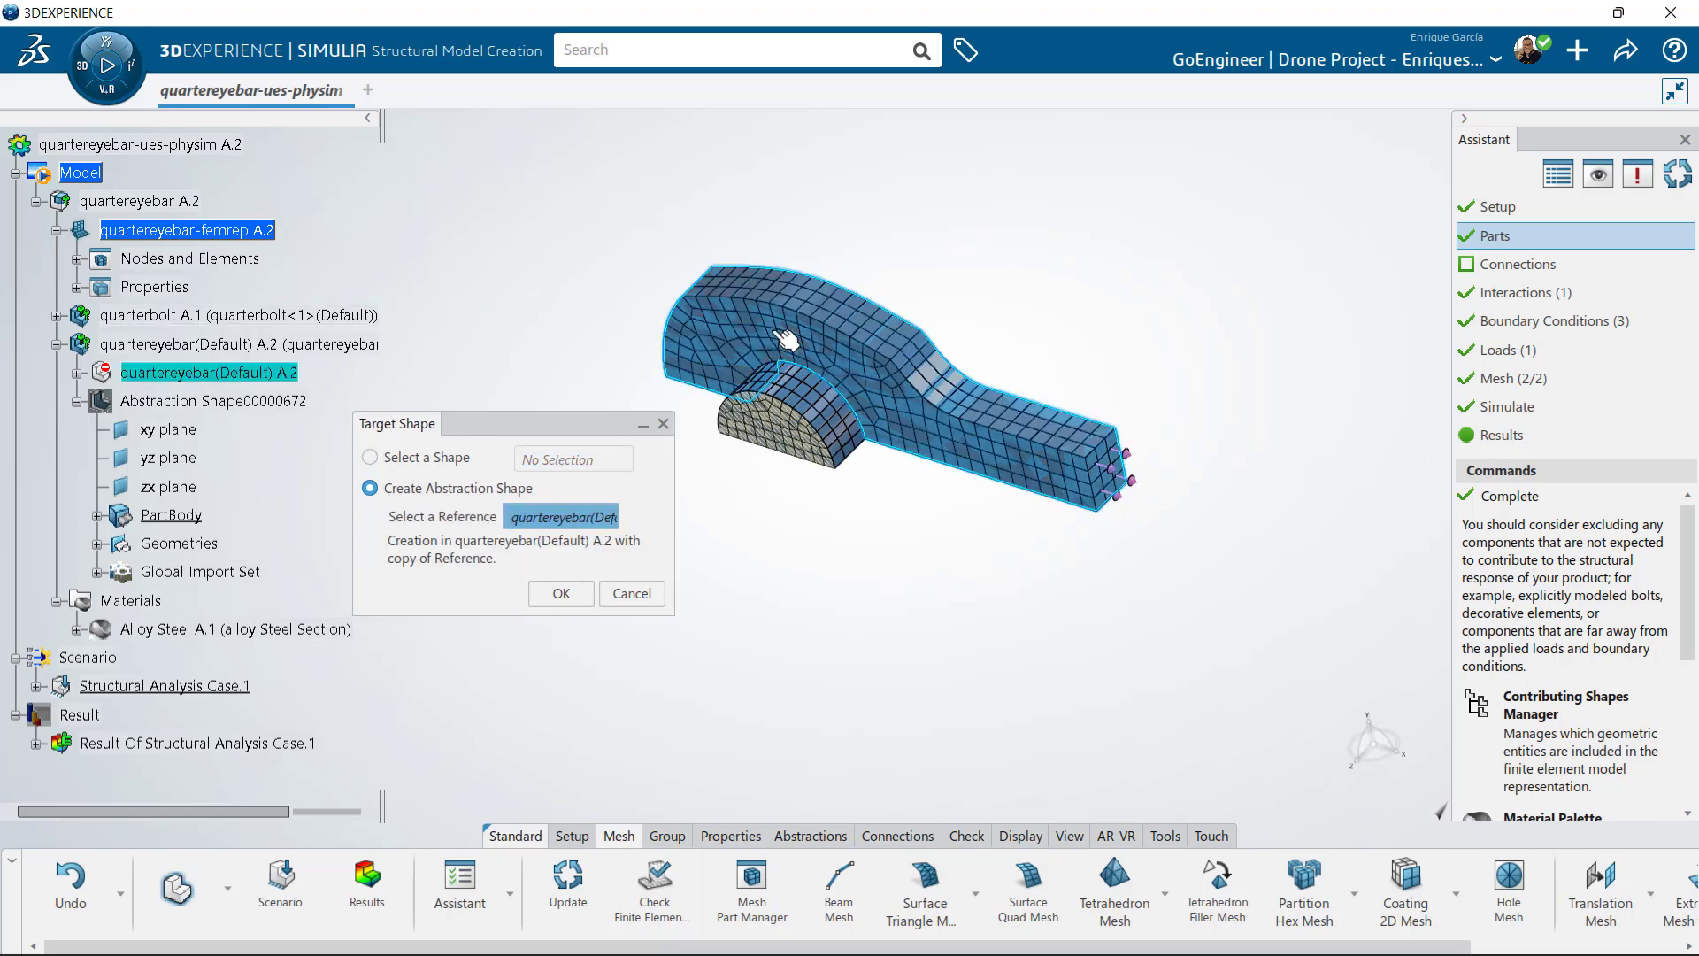
# - Confirm the new abstraction shape, then browse the Idealize and Create tool sets
pyautogui.click(561, 594)
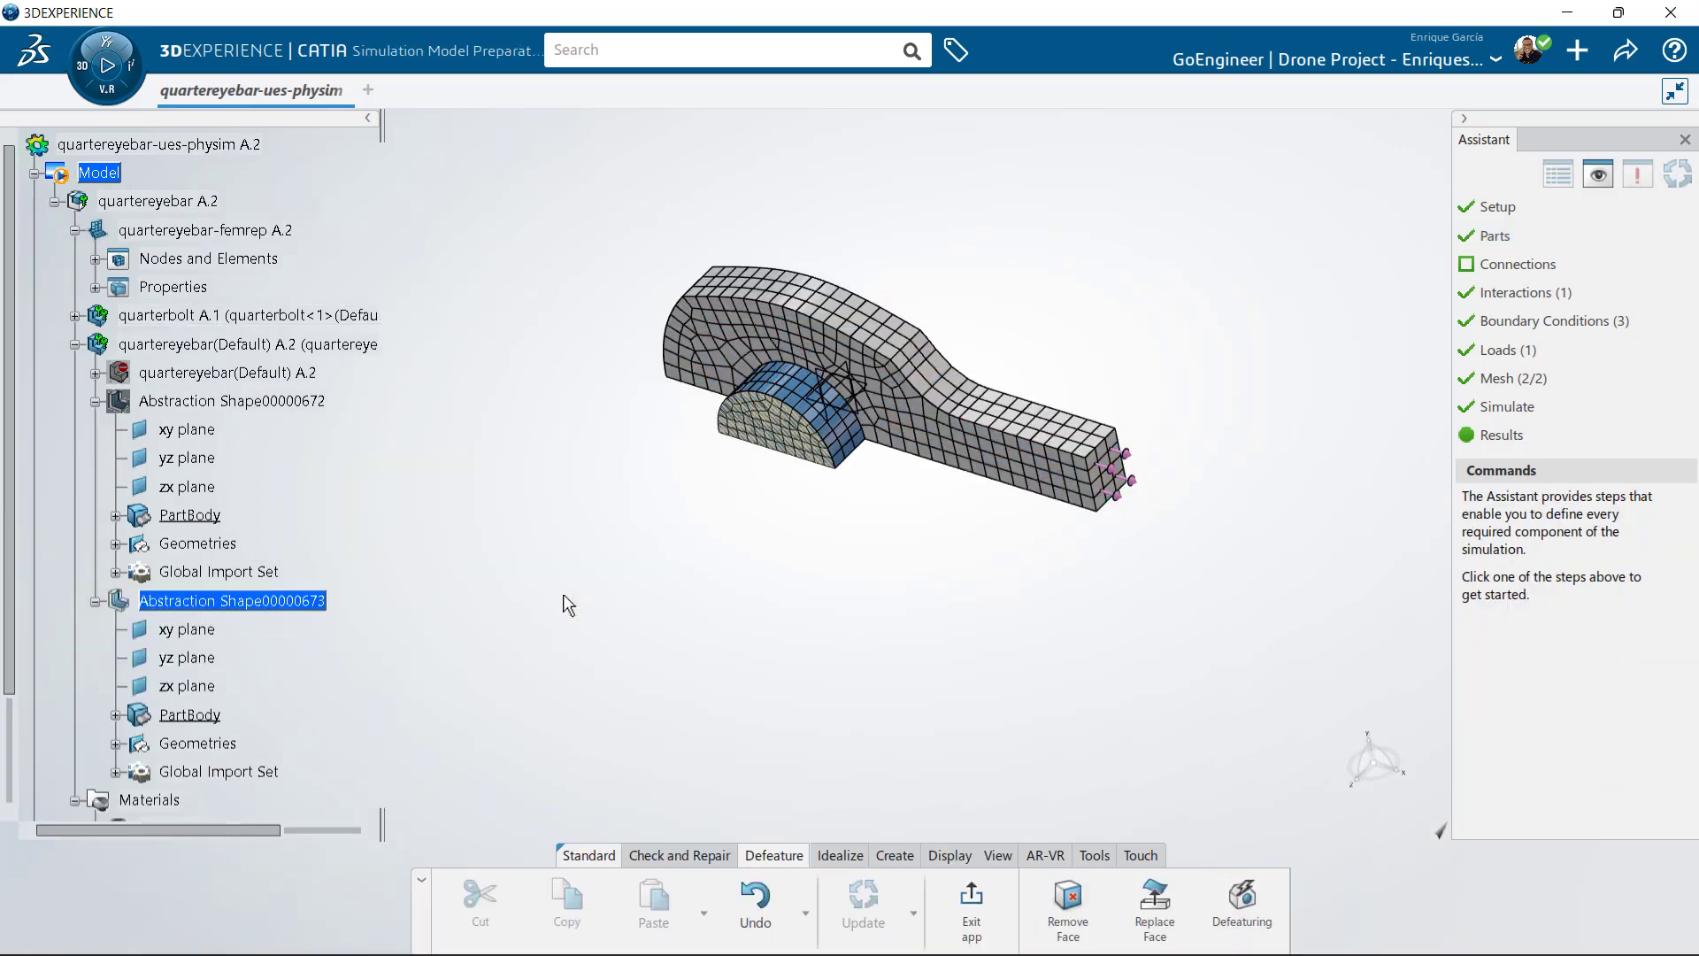
pyautogui.click(845, 857)
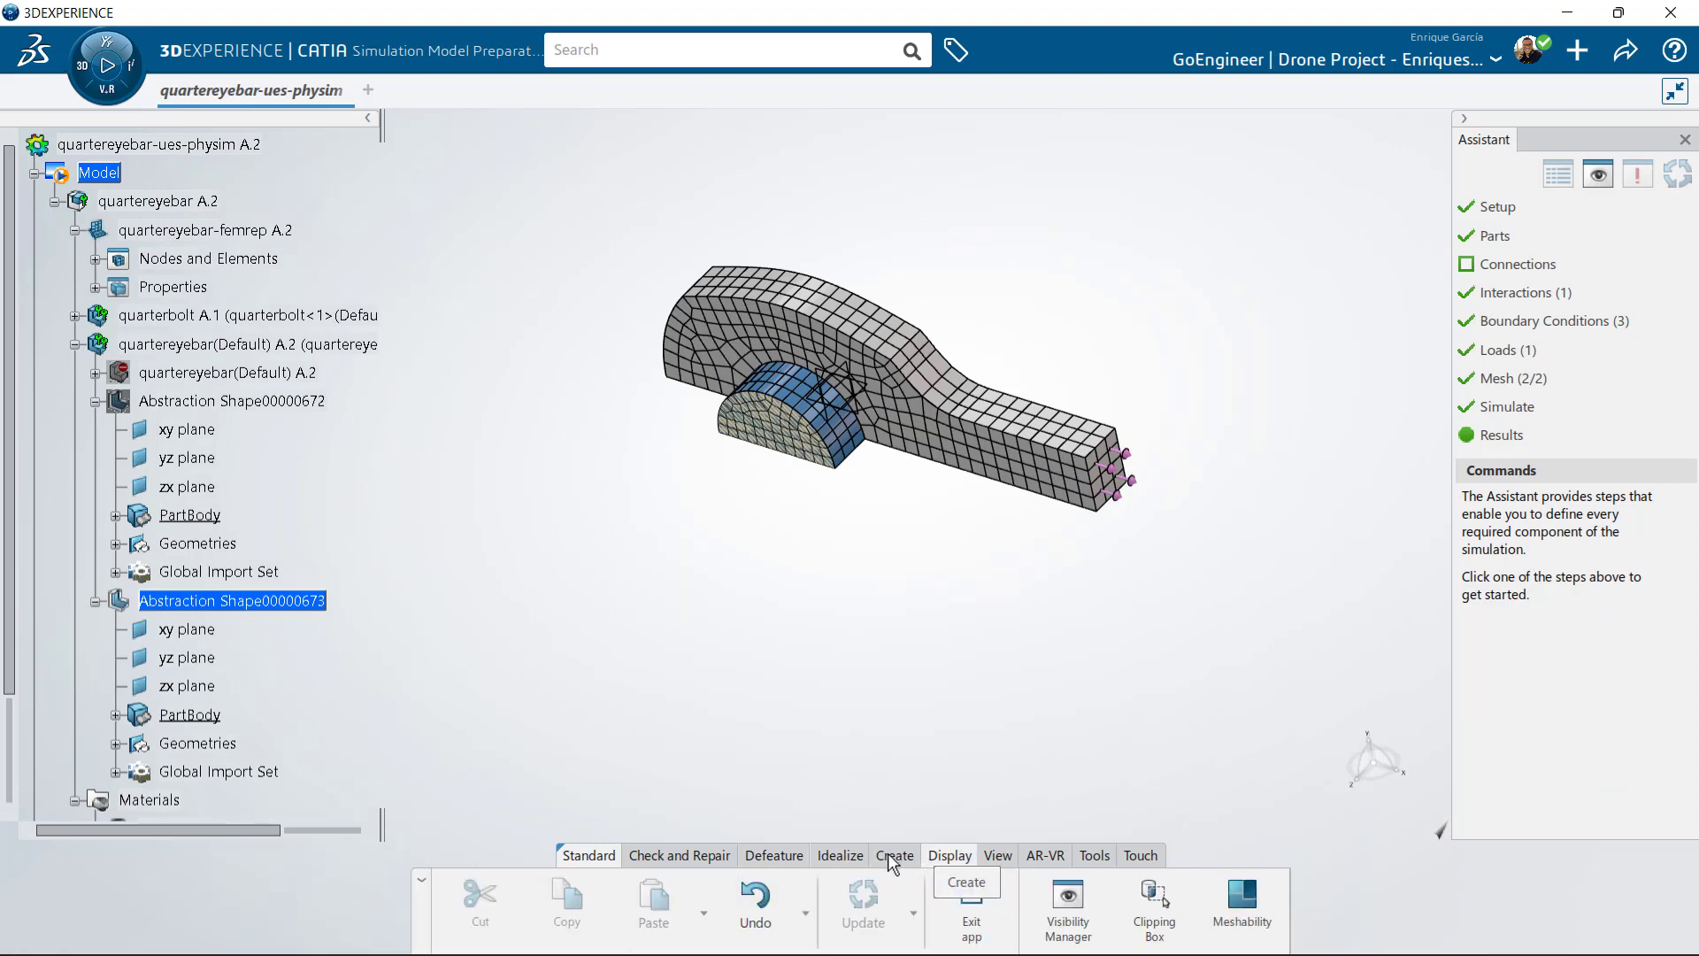
pyautogui.click(889, 855)
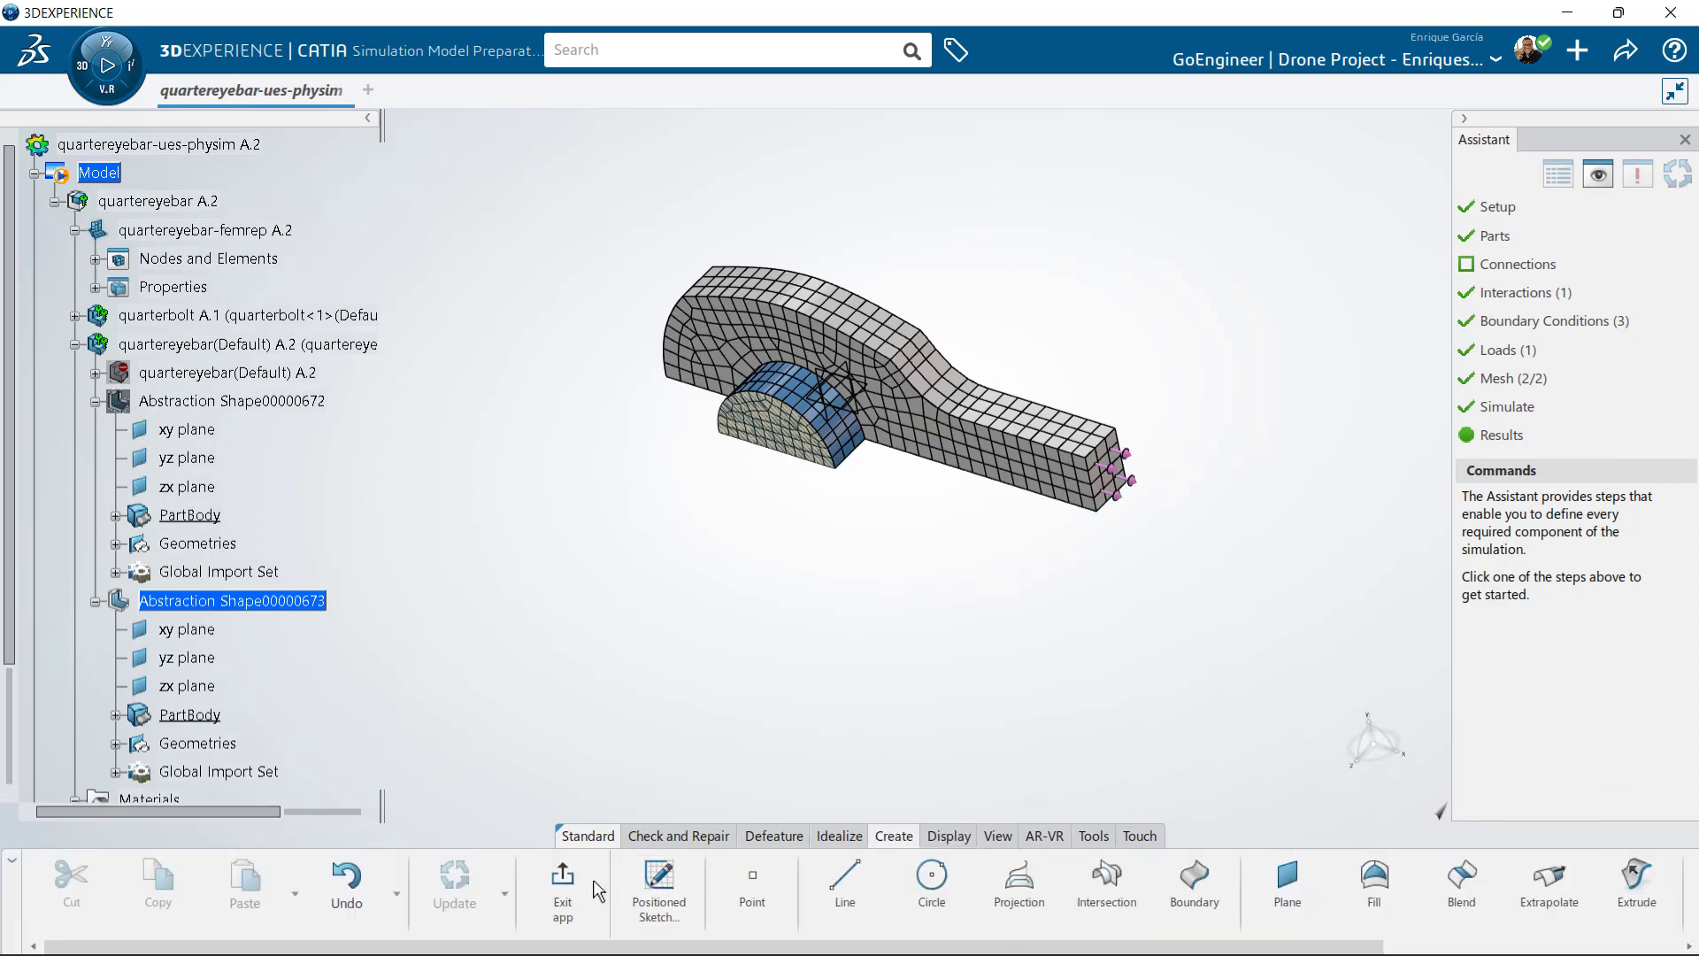
# - Return to Structural Model Creation and turn off Pin Section for the Standard section
pyautogui.click(571, 896)
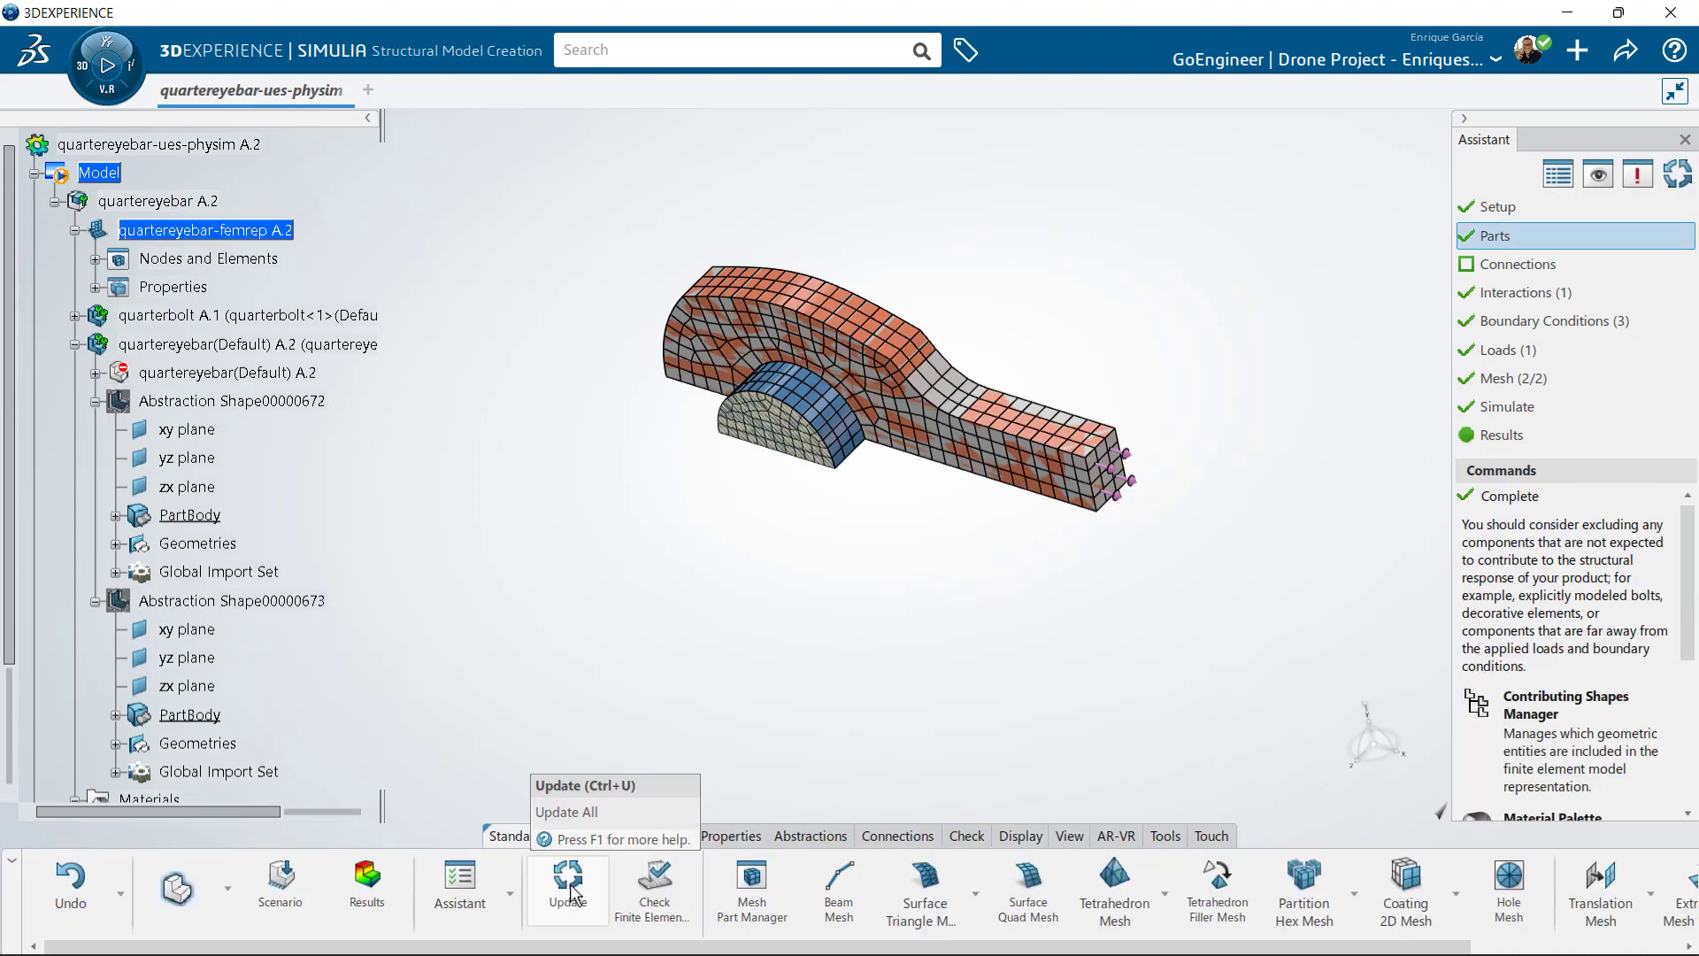
pyautogui.click(513, 836)
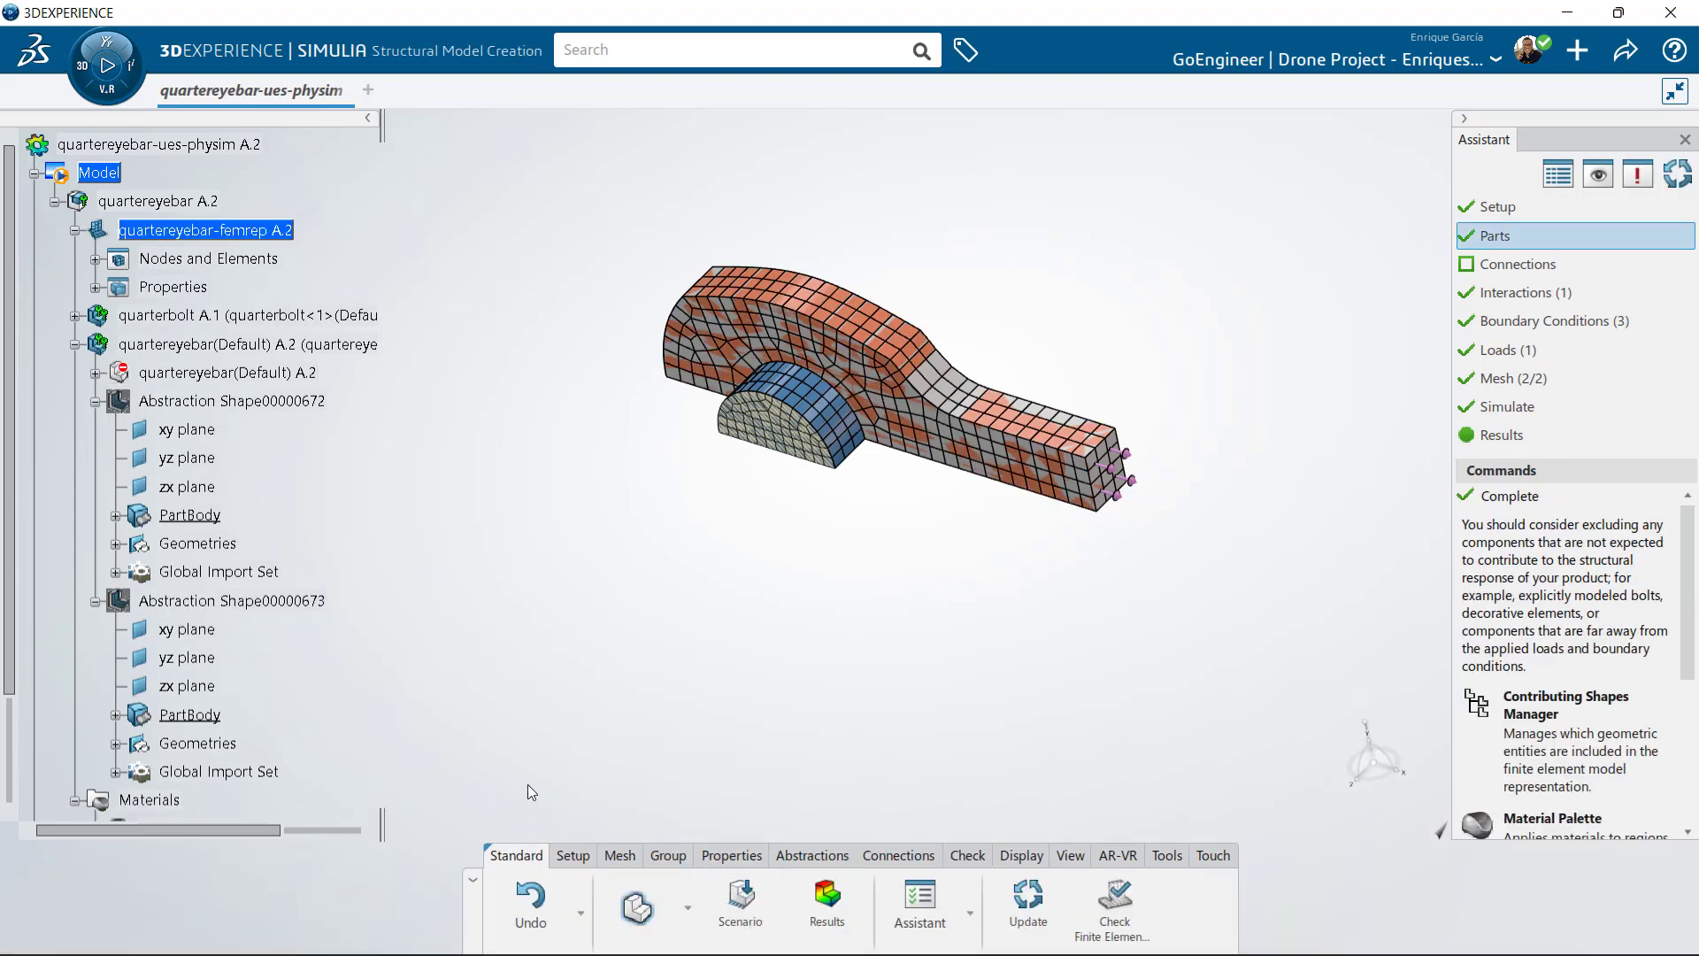
pyautogui.rightClick(516, 854)
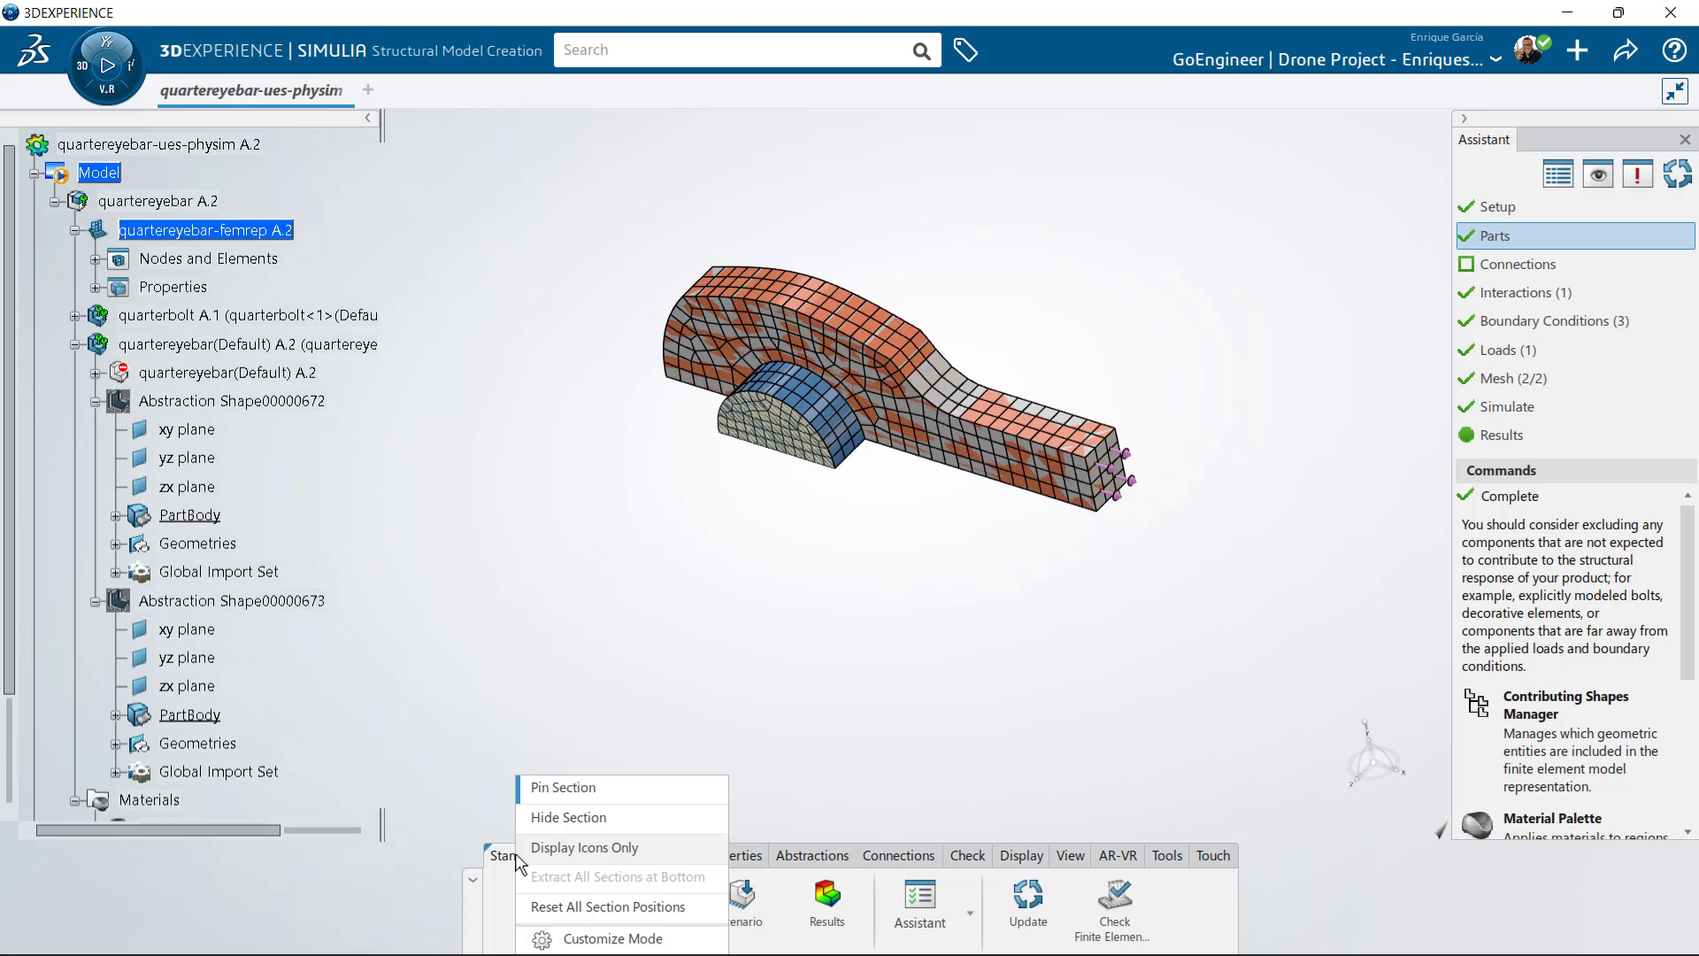
pyautogui.click(597, 786)
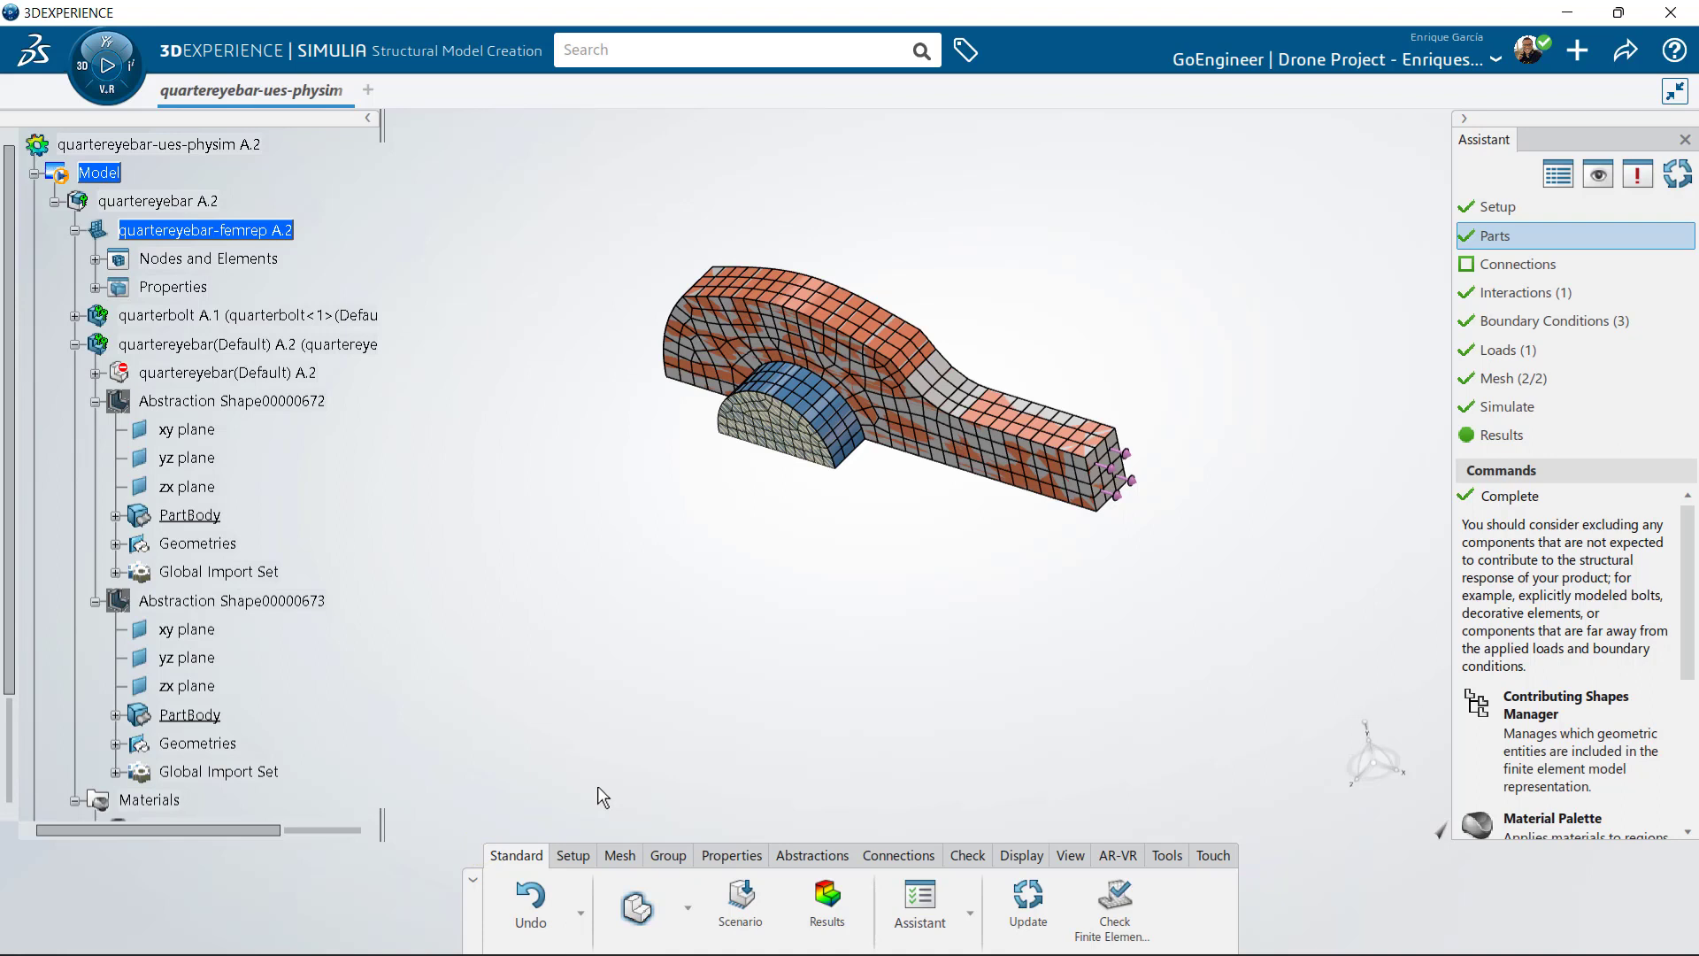
pyautogui.click(622, 857)
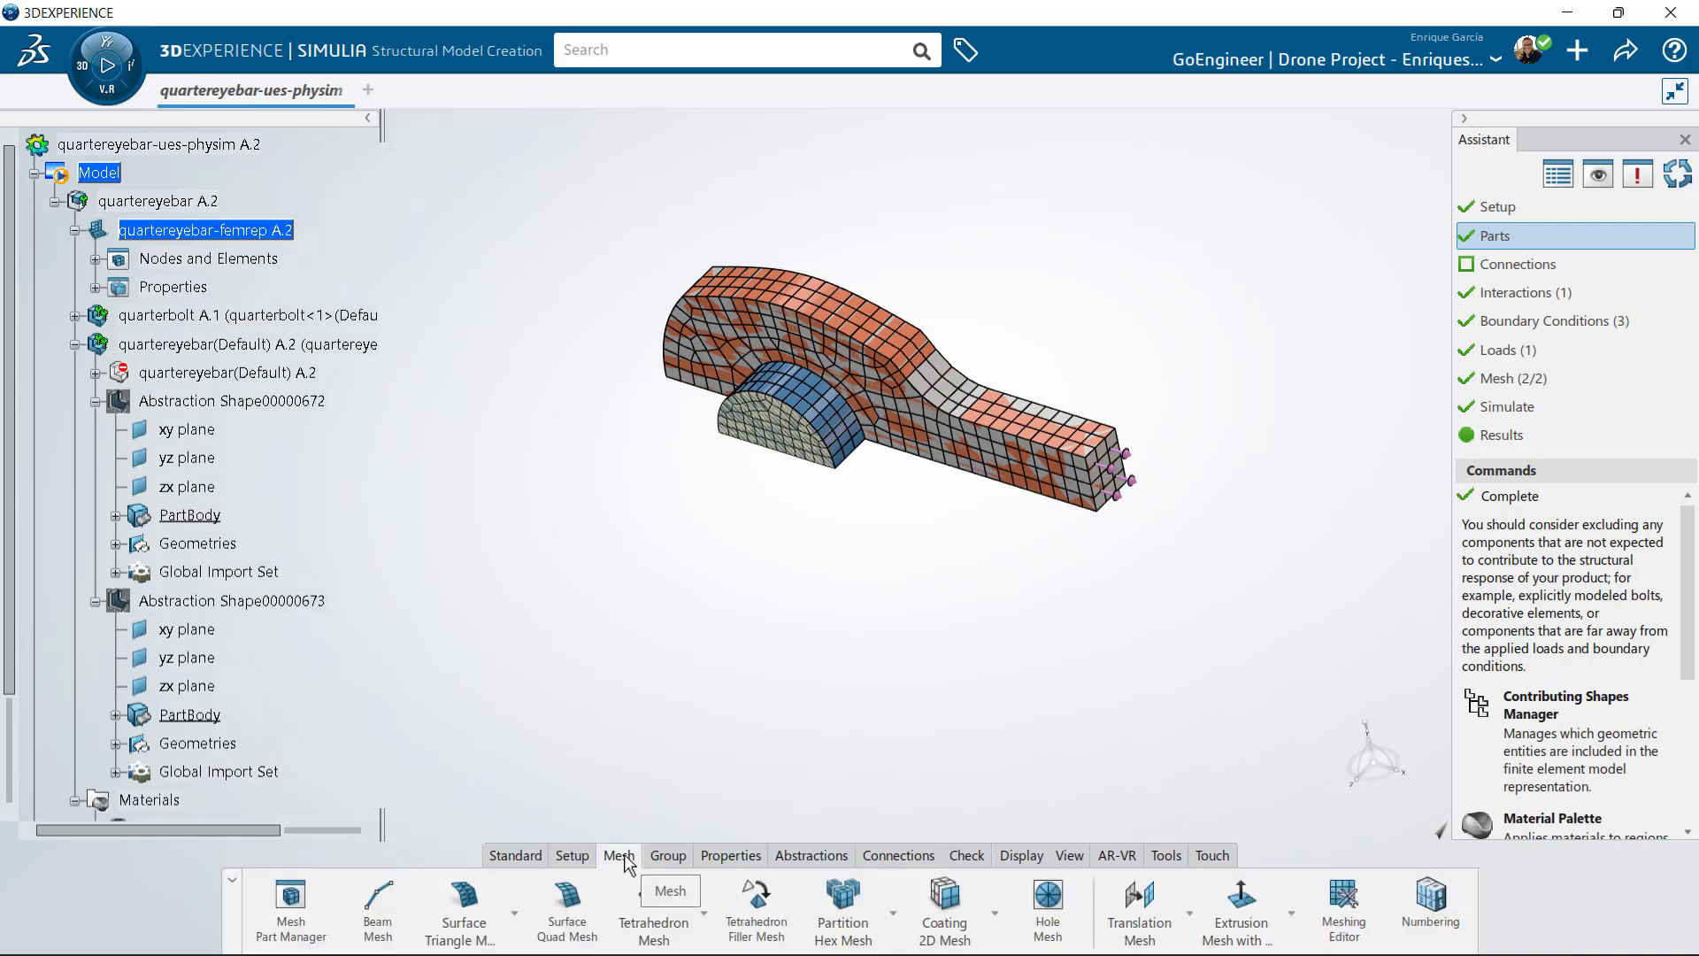
pyautogui.click(666, 856)
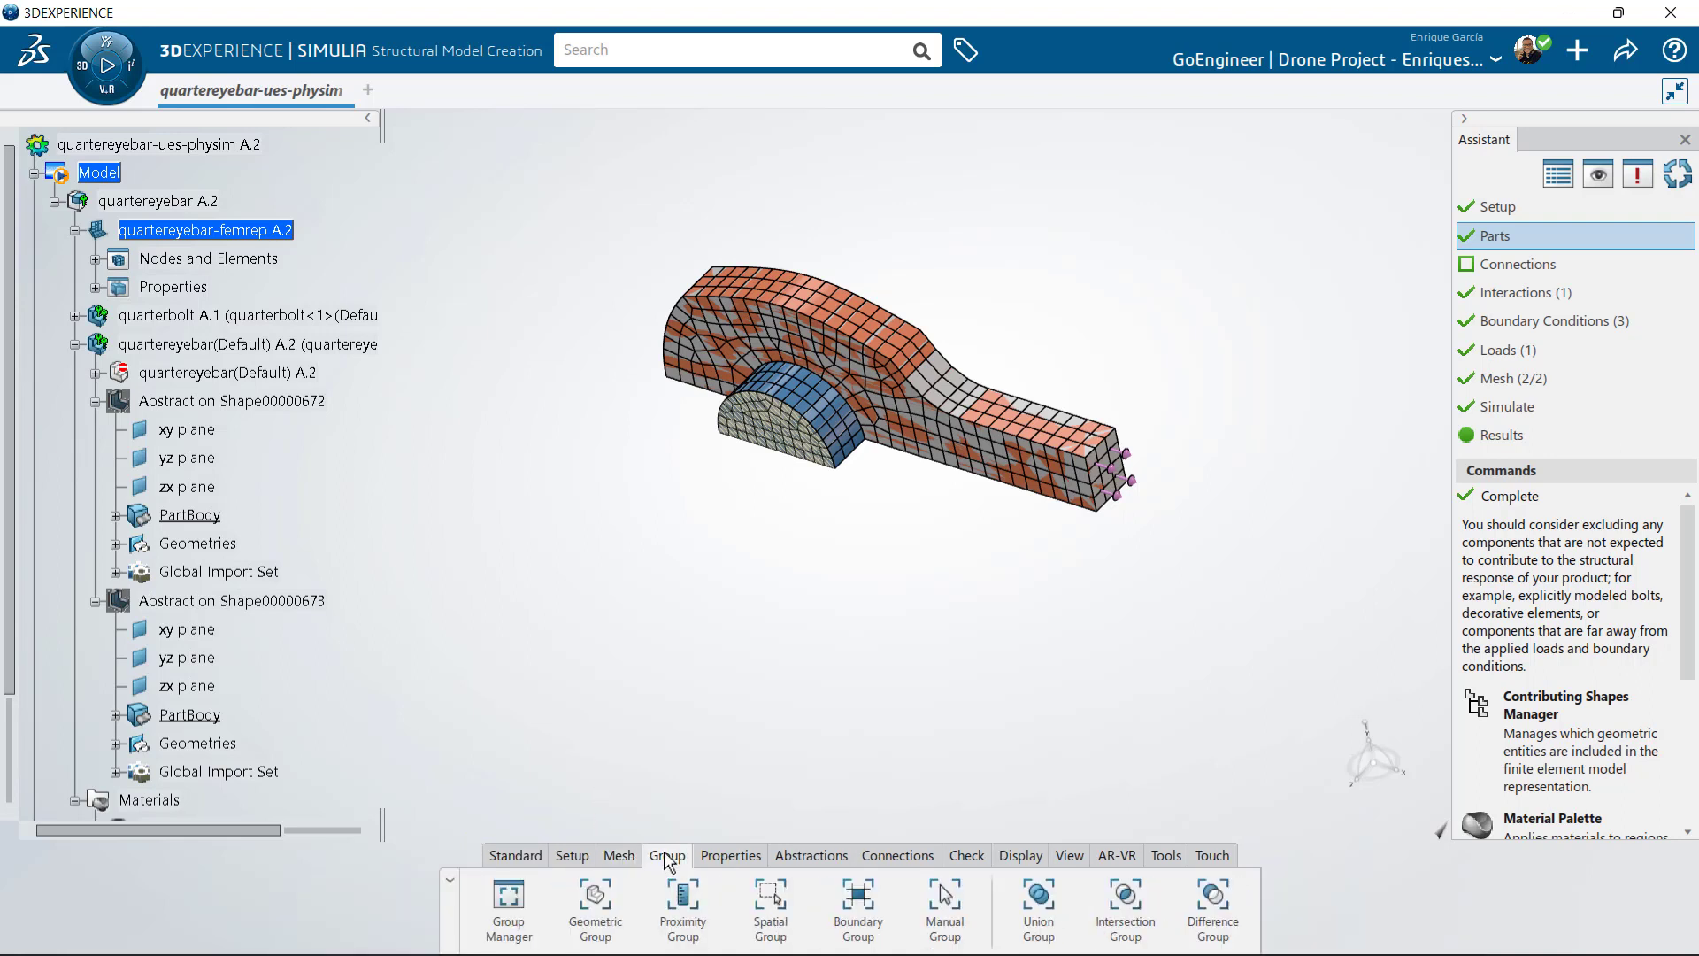
pyautogui.click(793, 855)
pyautogui.click(887, 861)
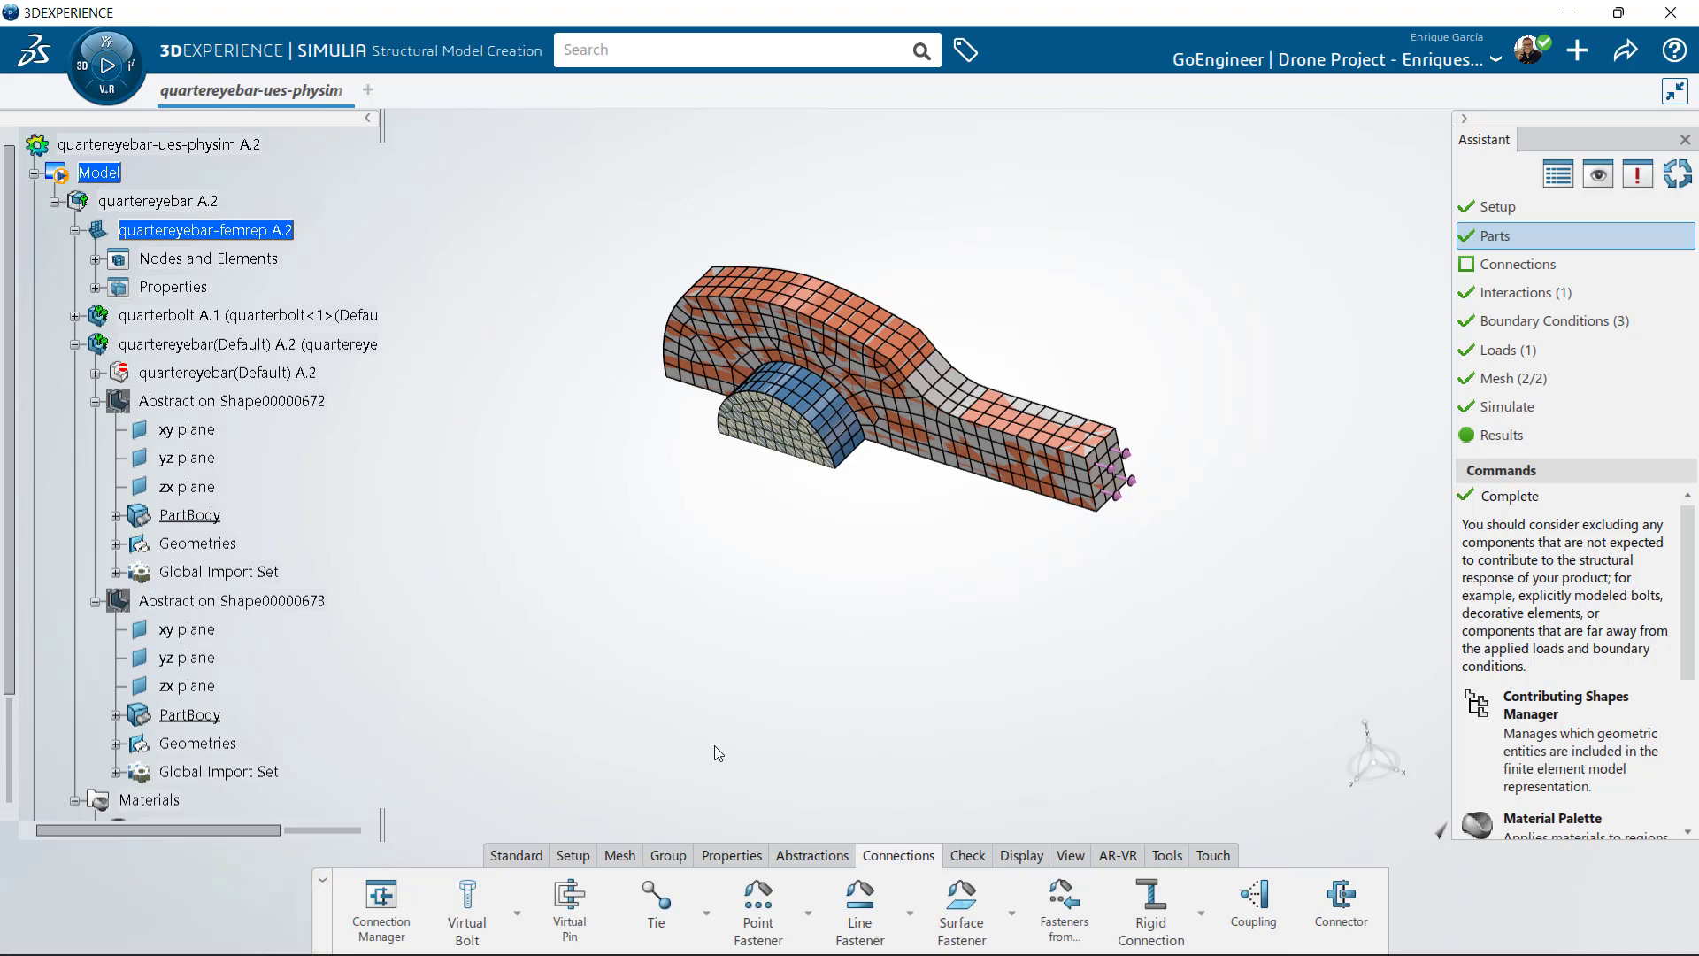
pyautogui.click(668, 851)
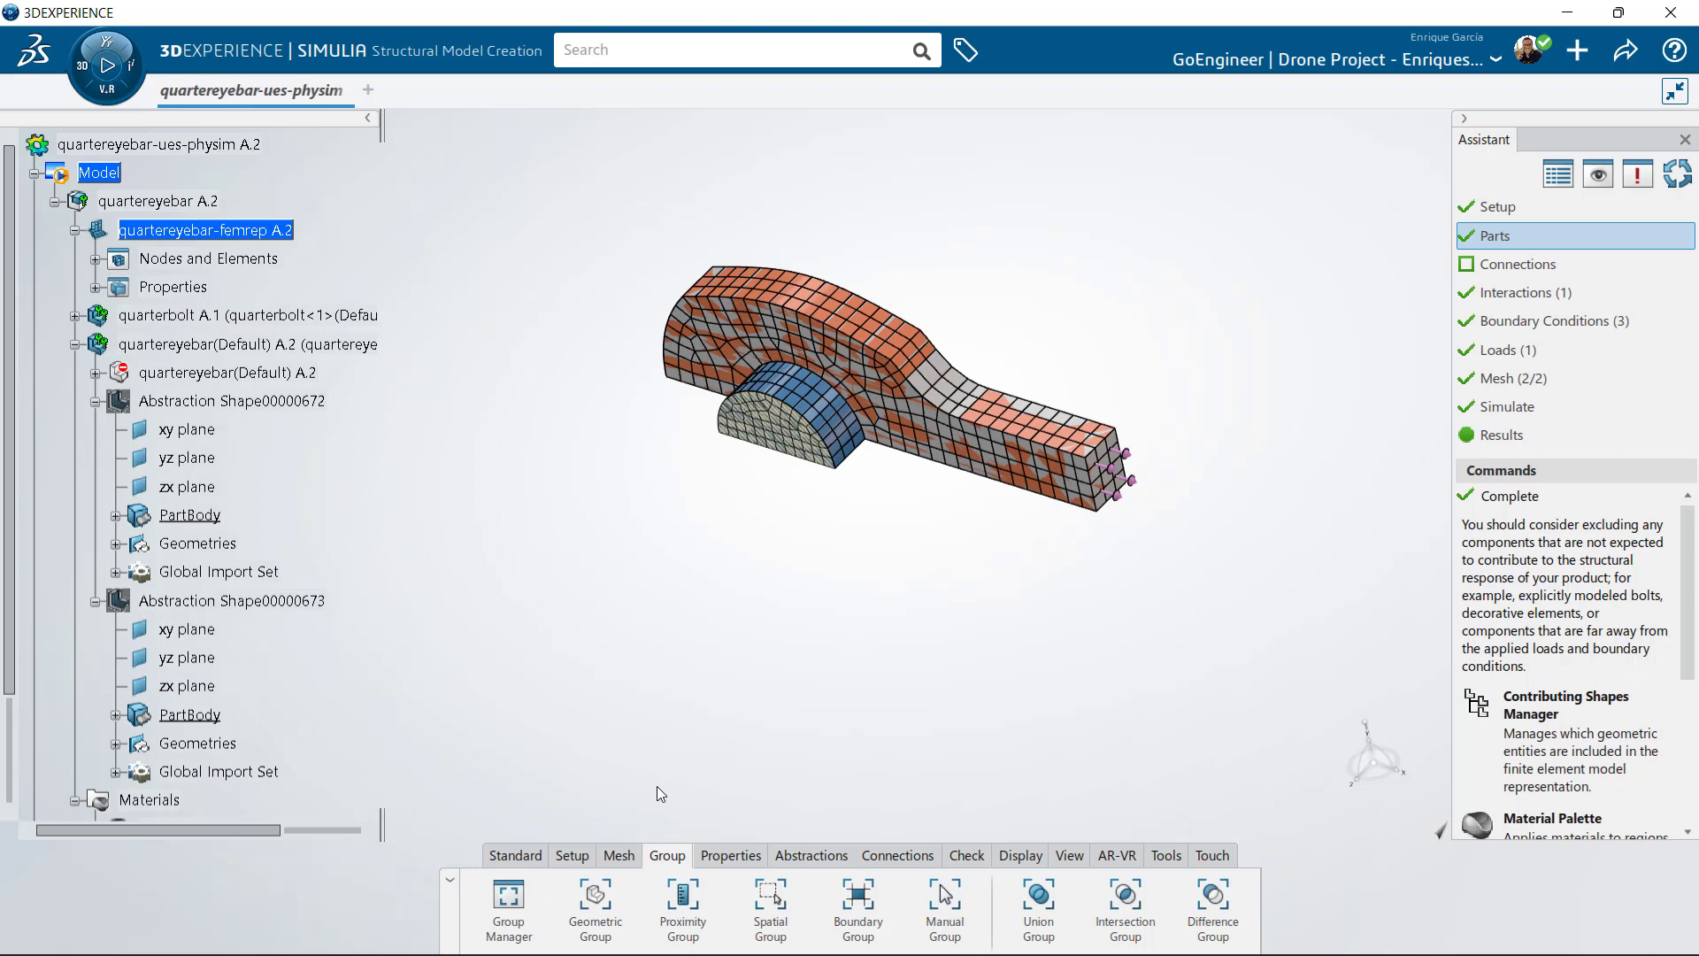
pyautogui.click(525, 855)
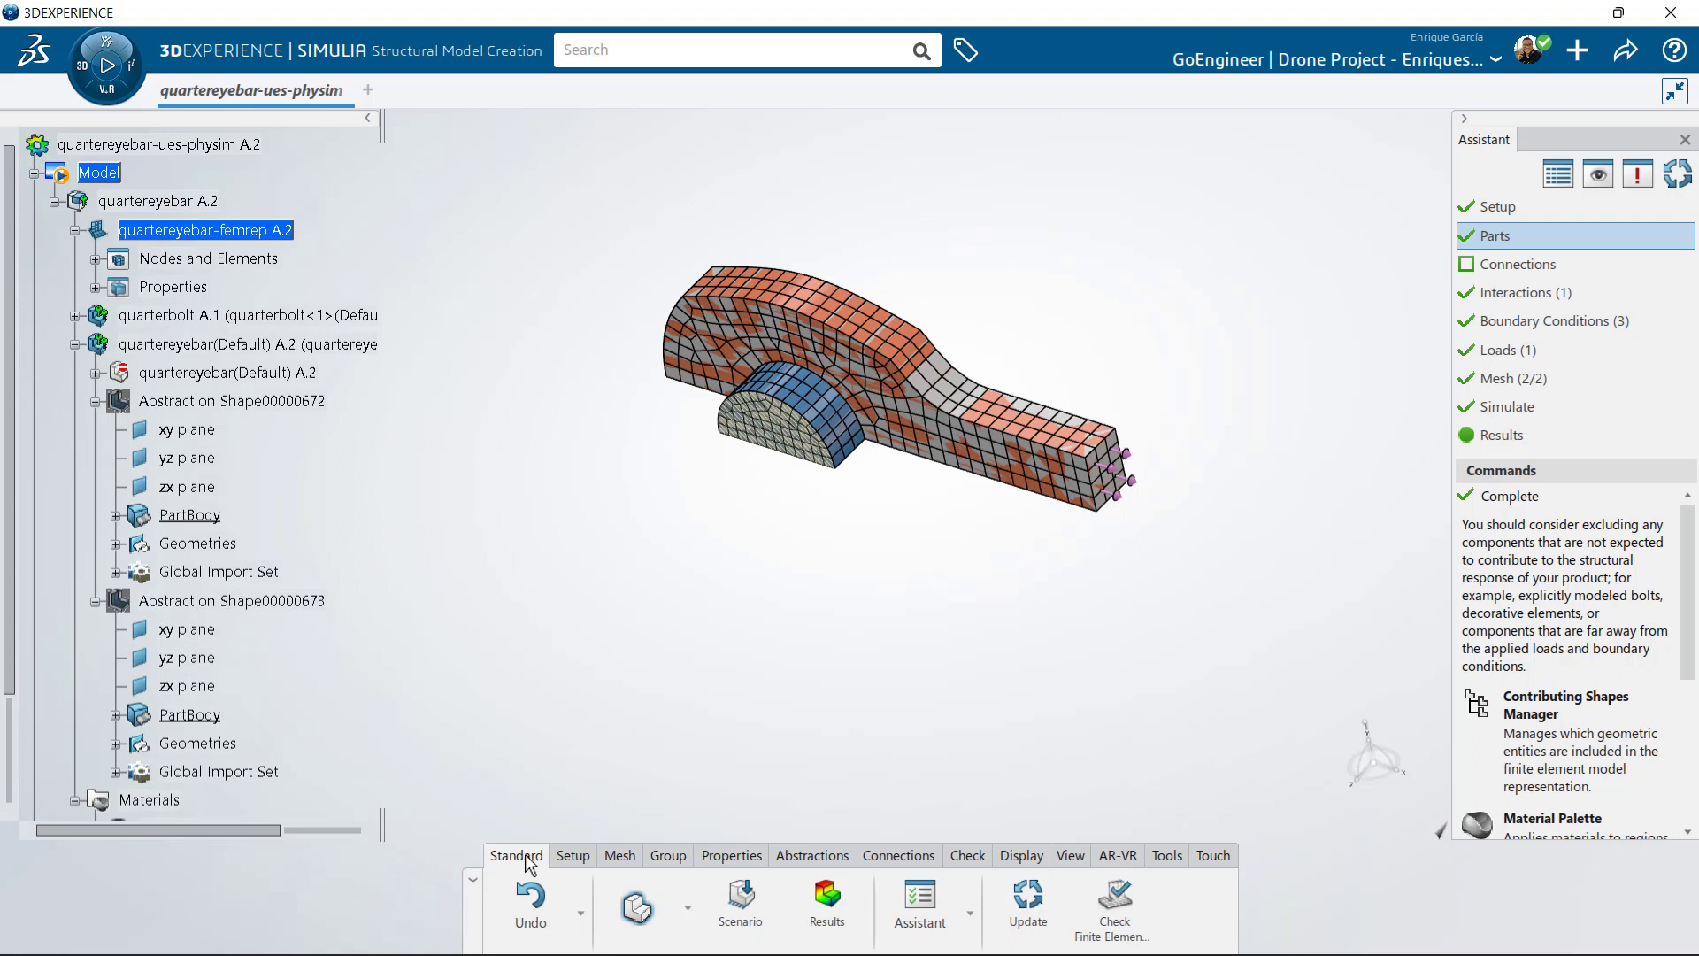
# - Switch to Mechanical Scenario and browse the Initial Conditions, Interactions, Boundary Conditions and Loads tools
pyautogui.click(740, 901)
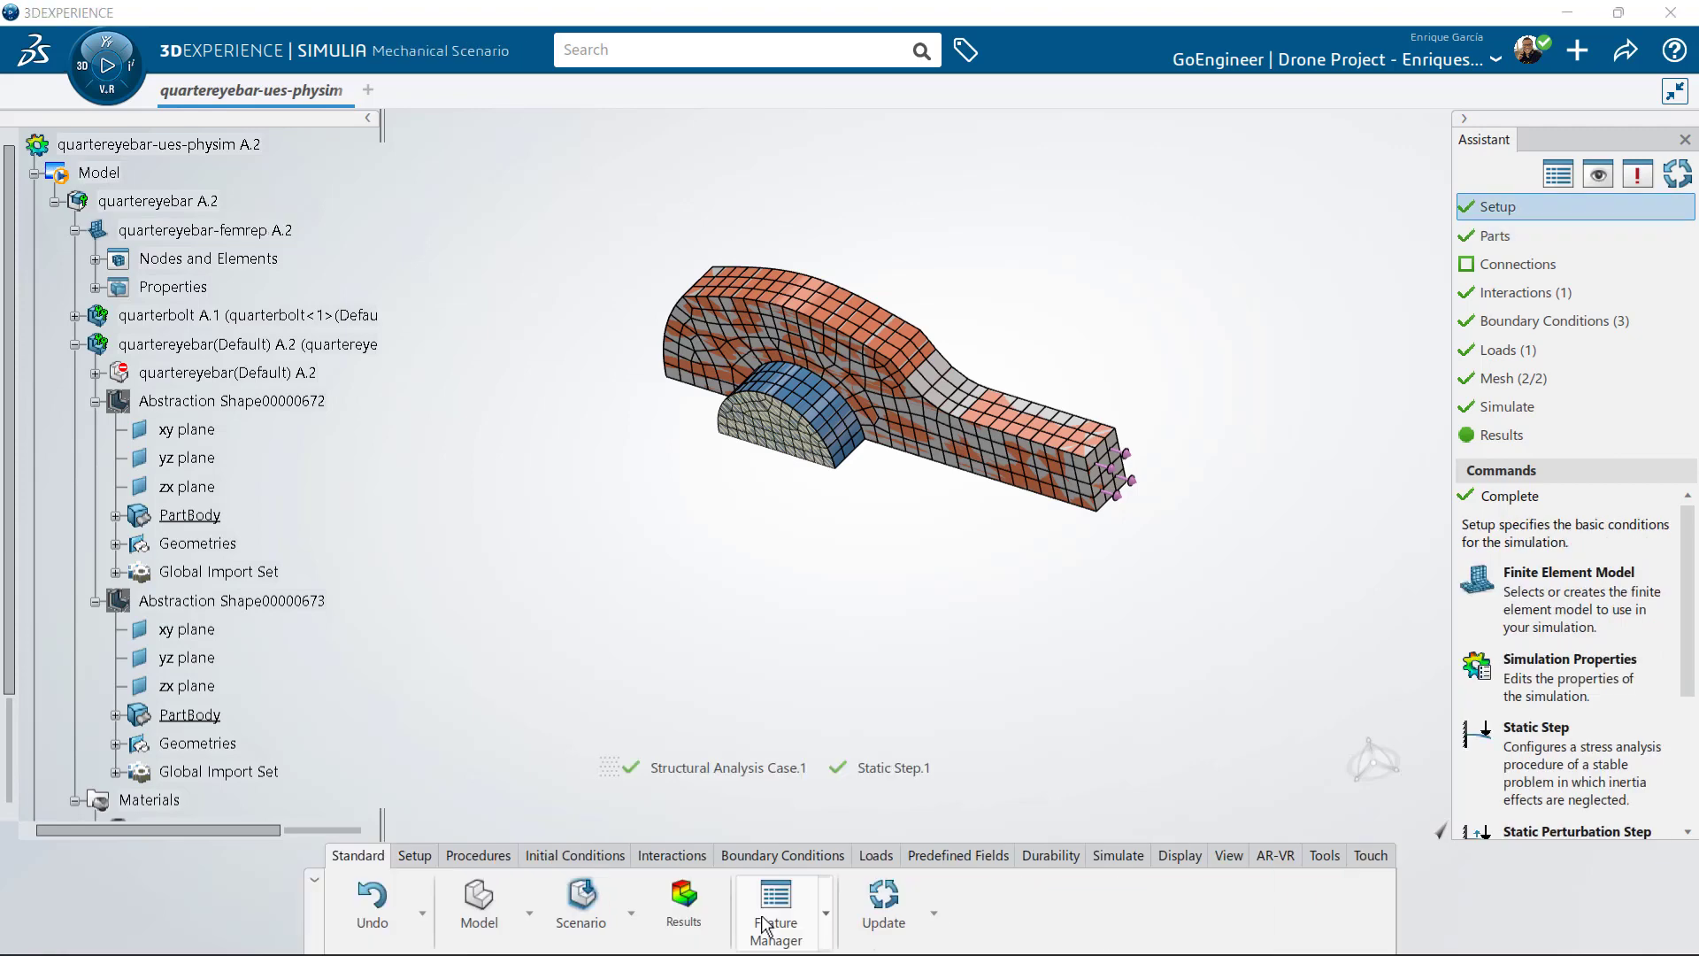
pyautogui.click(595, 853)
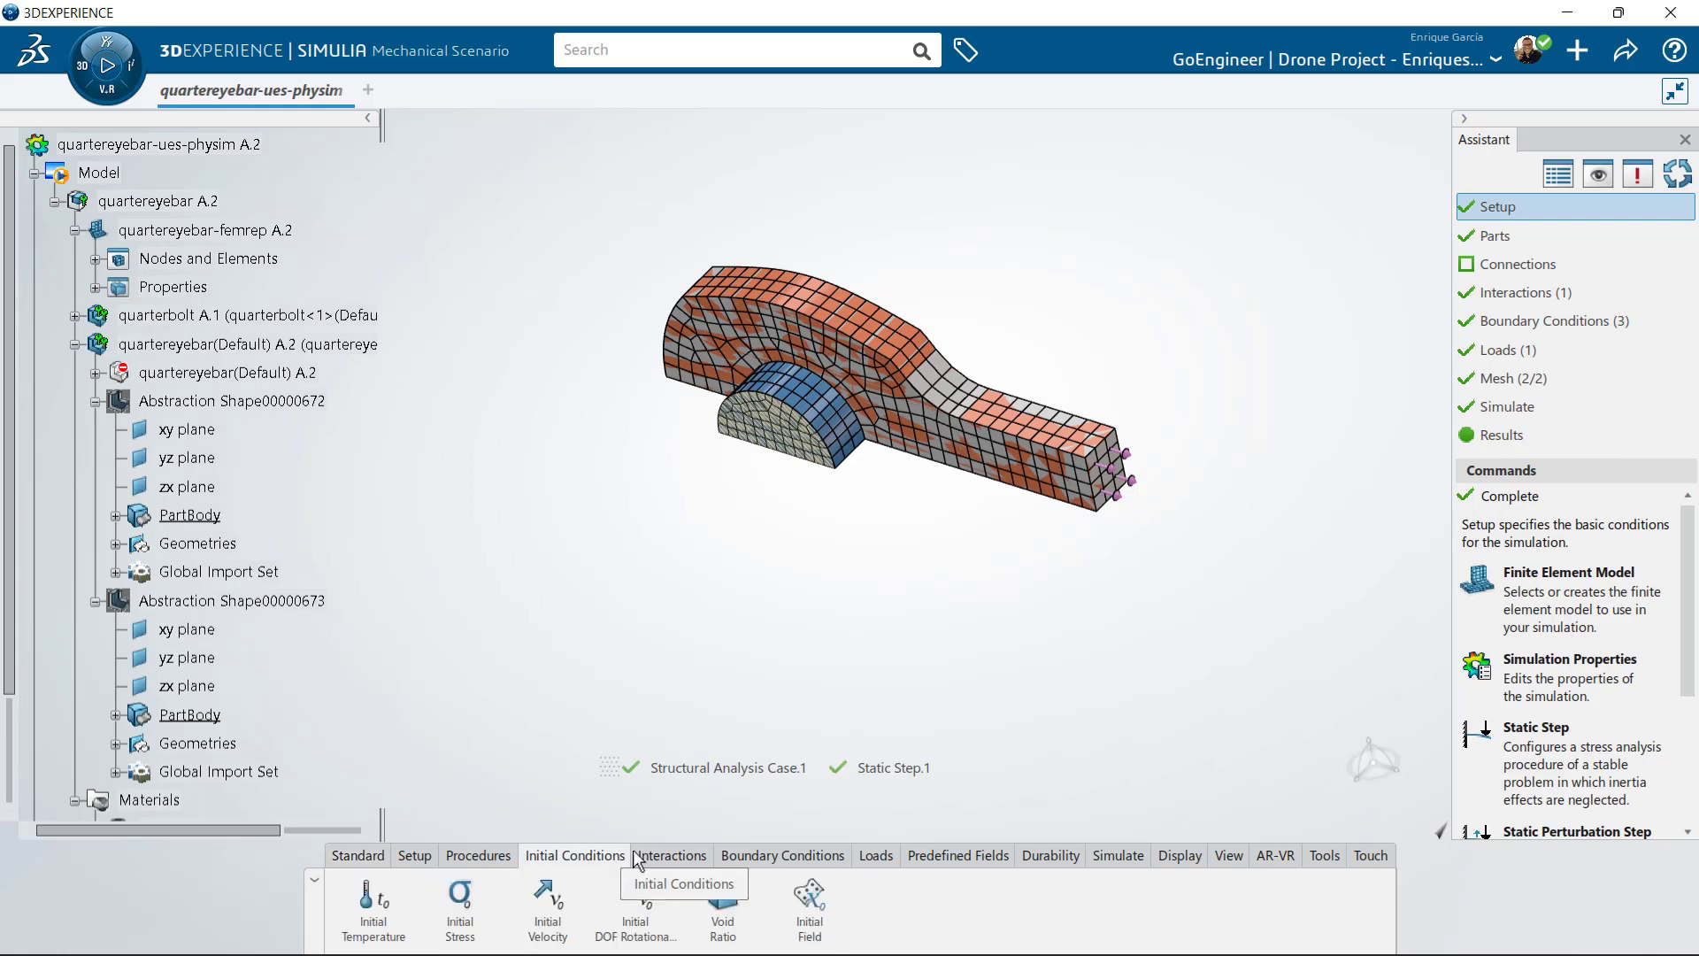
pyautogui.click(670, 856)
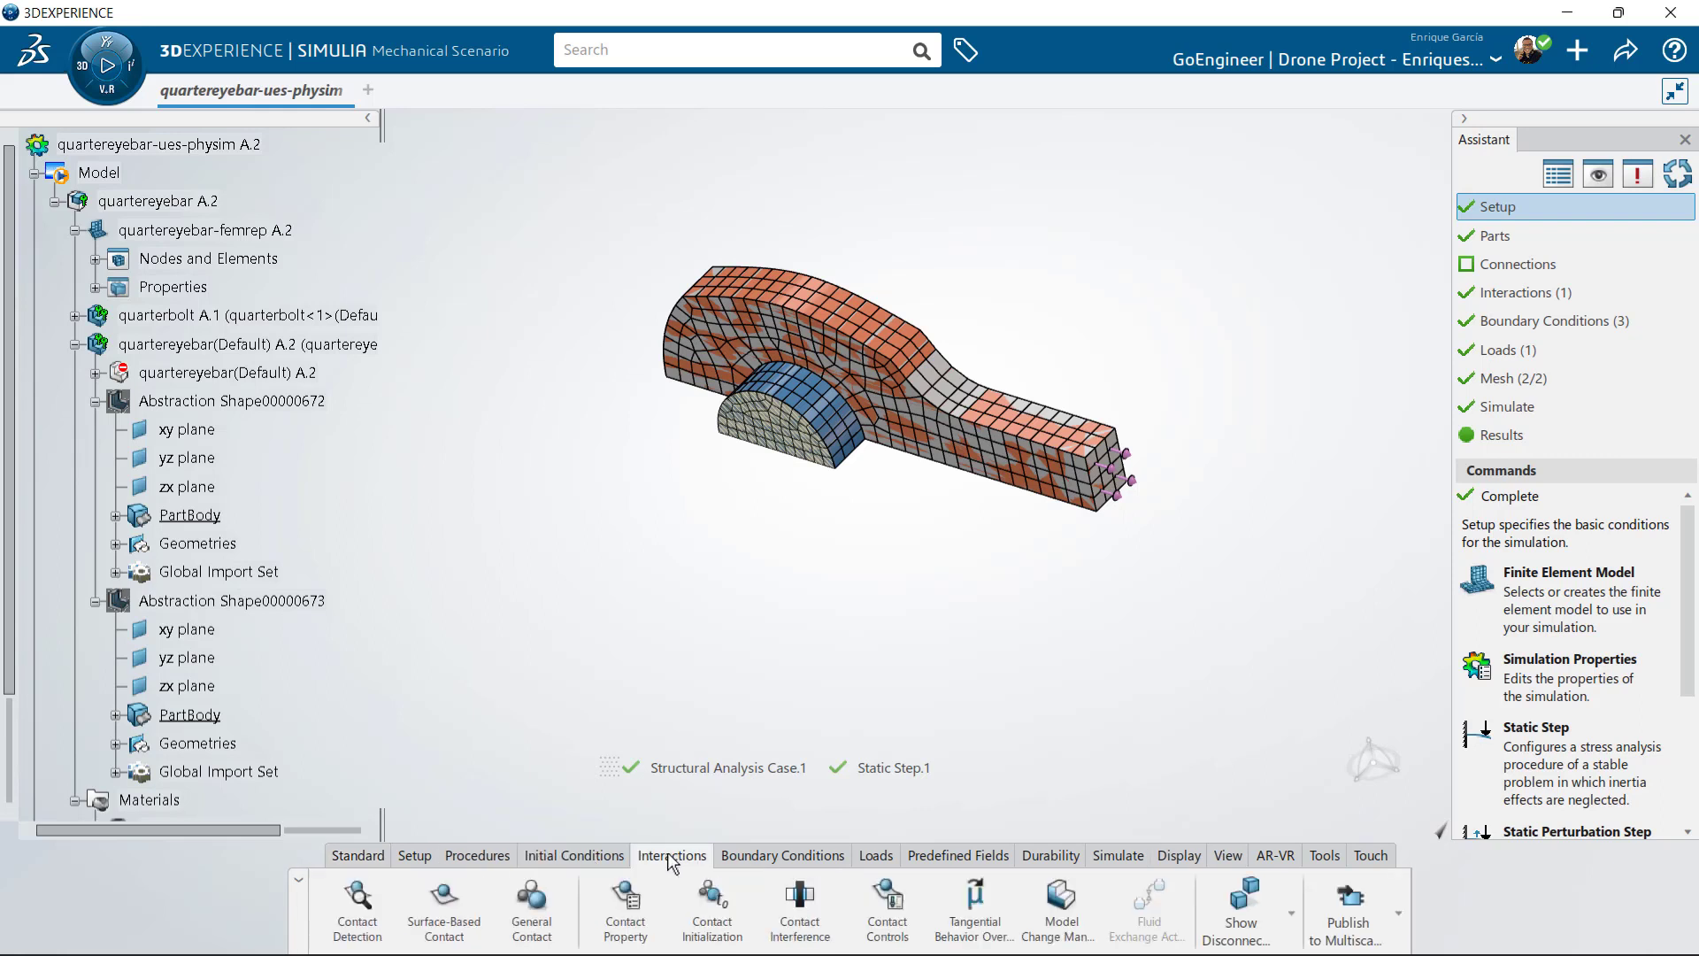
pyautogui.click(876, 856)
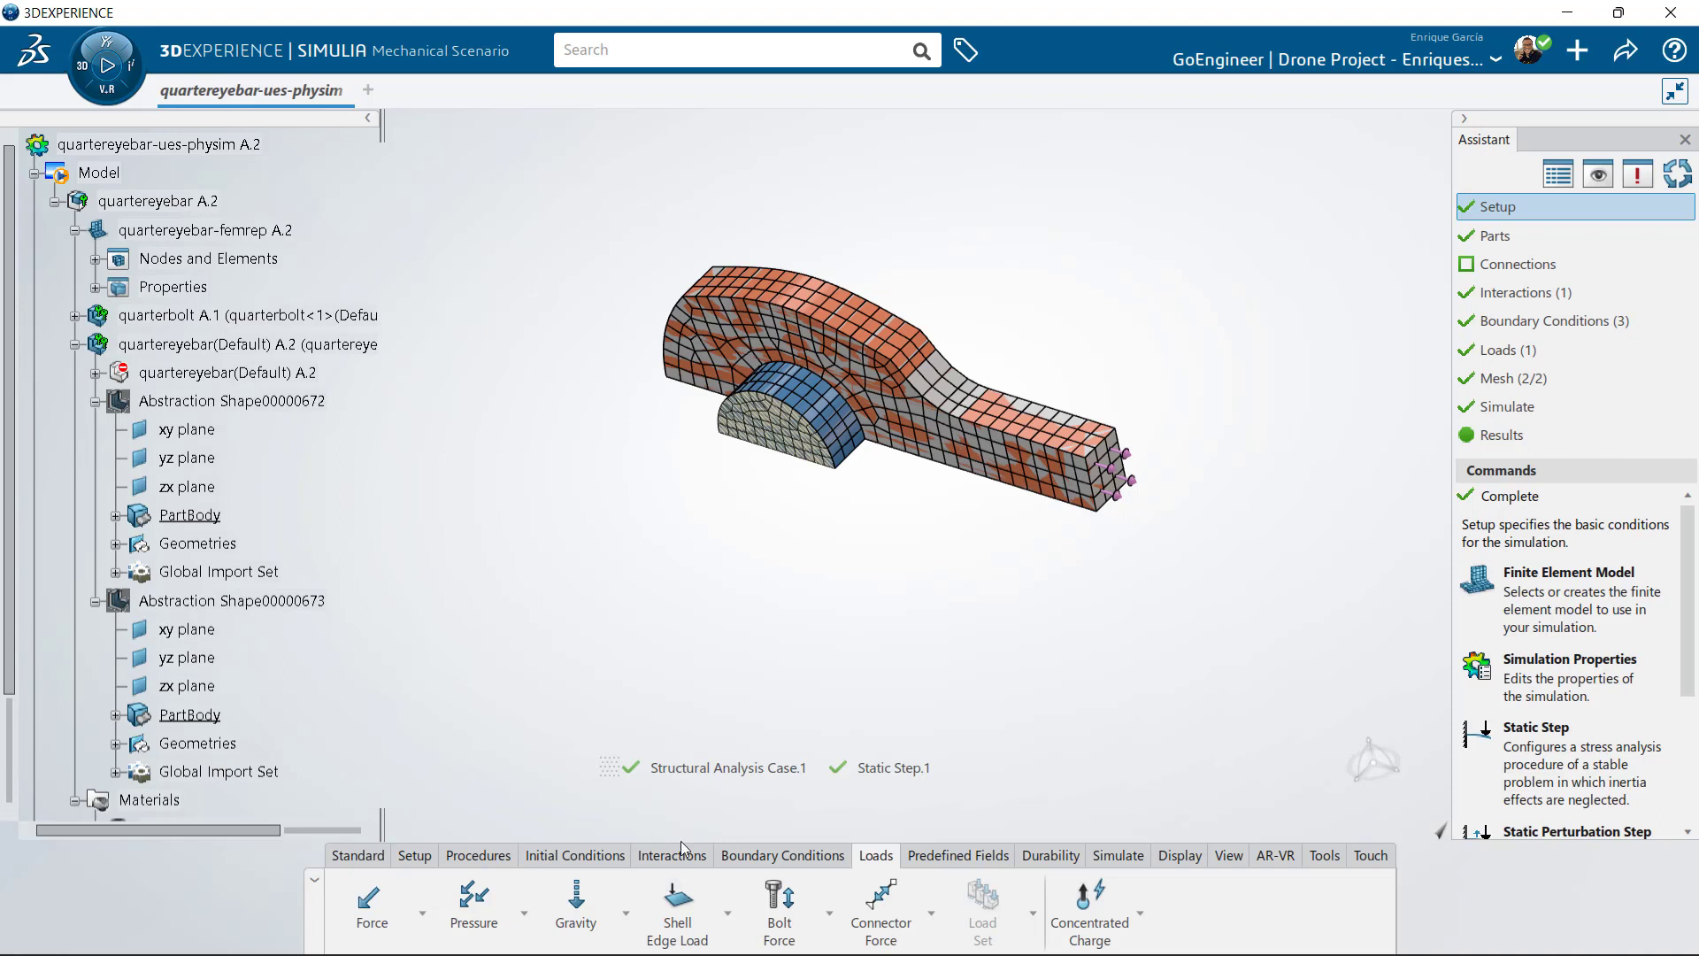
pyautogui.click(754, 853)
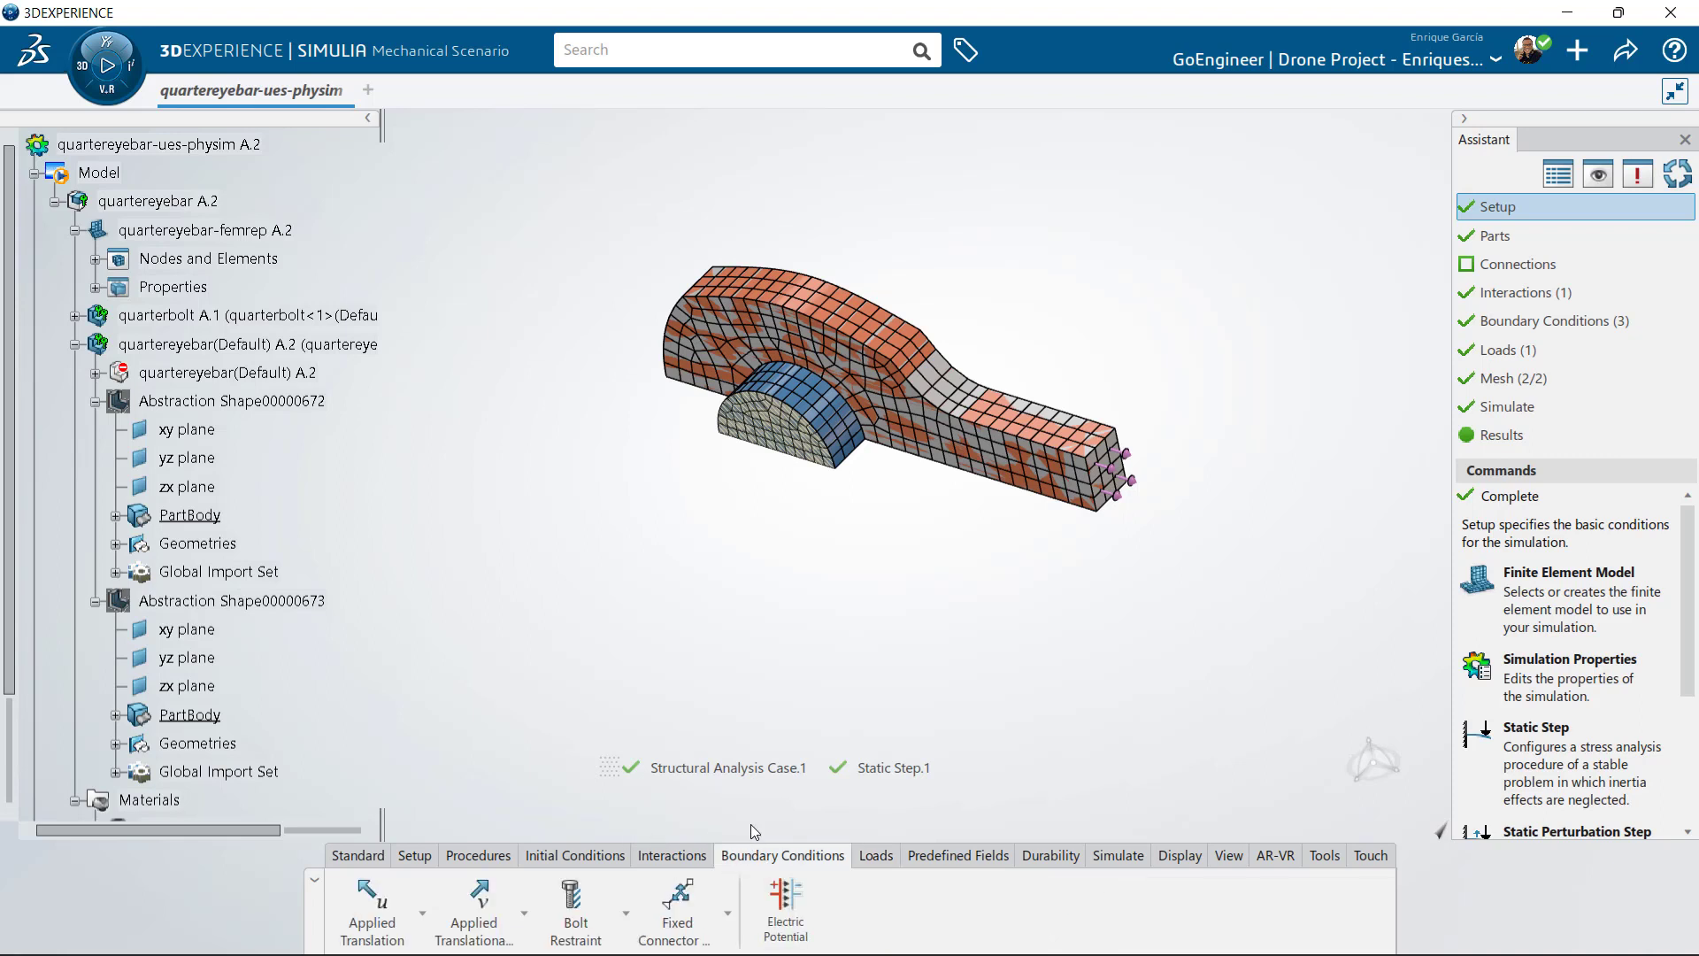
pyautogui.click(667, 856)
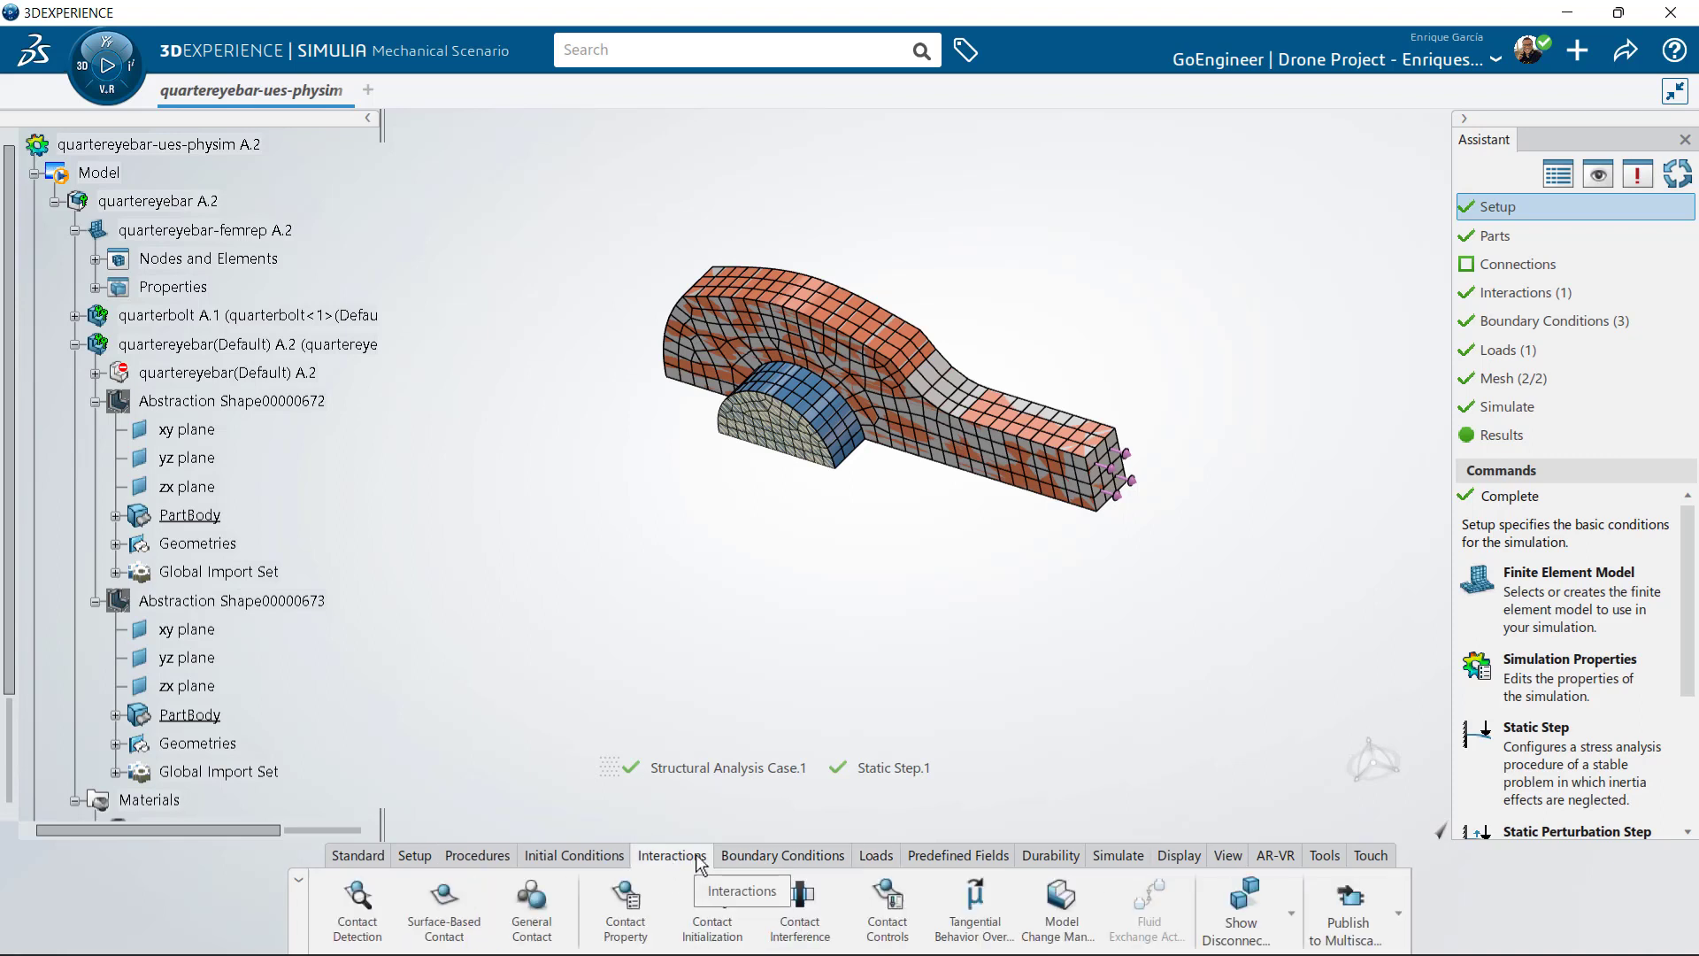
pyautogui.click(883, 859)
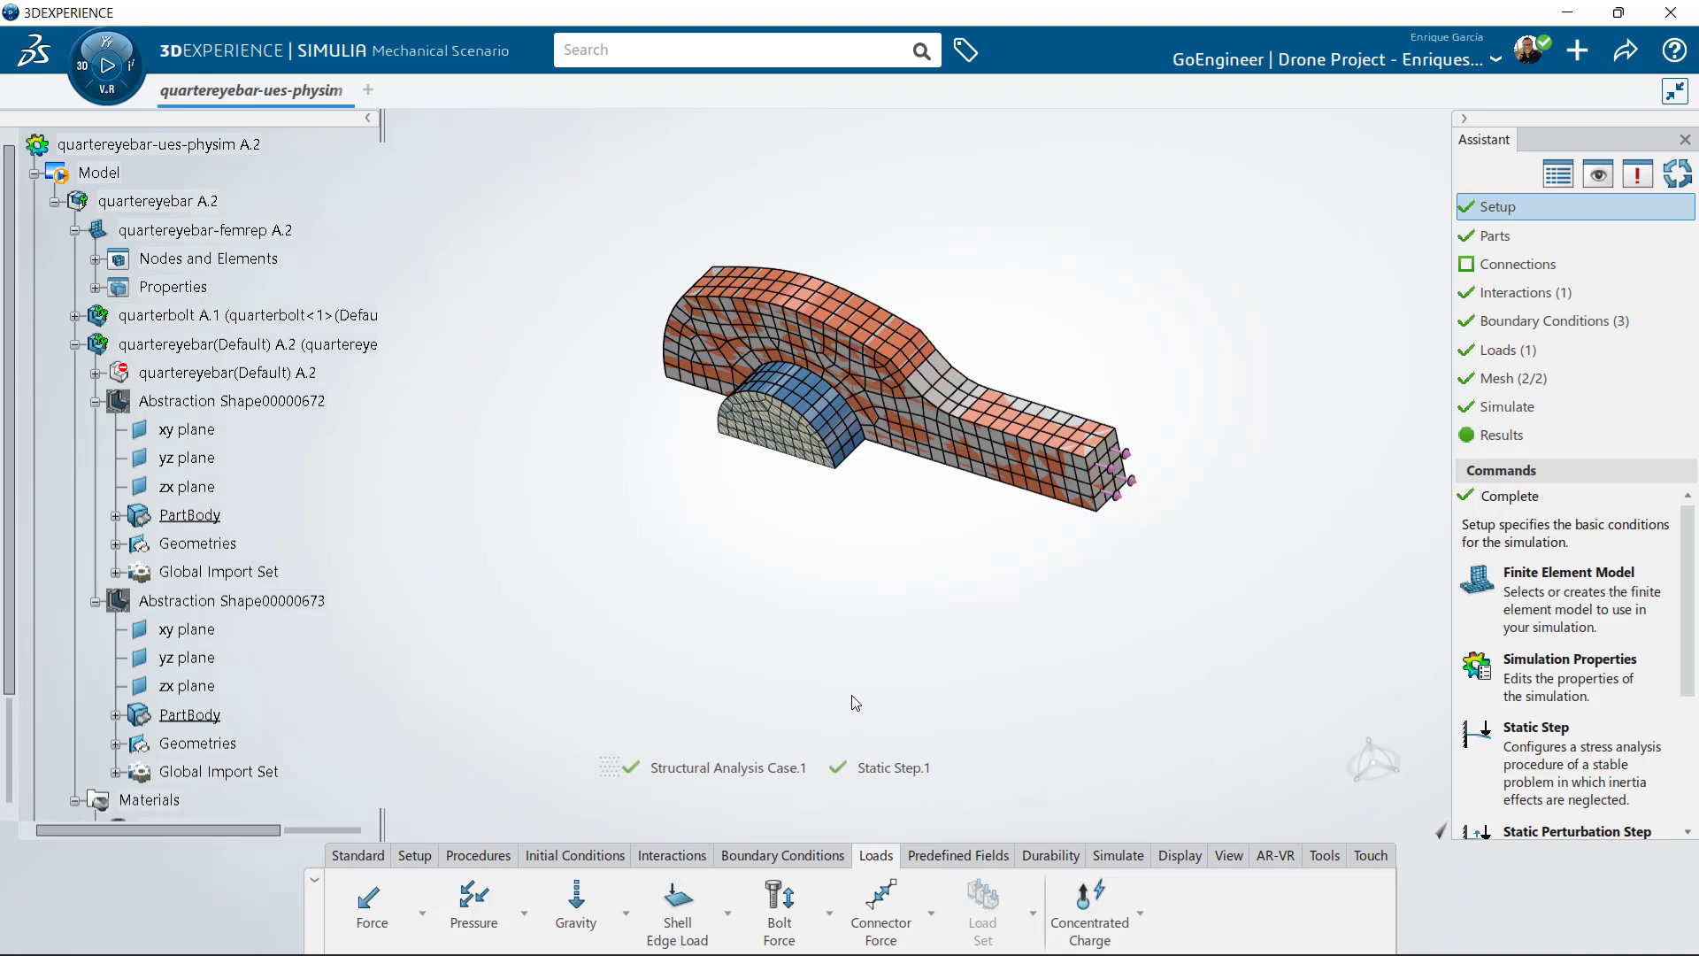
# - Pin the Standard section so it appears beside the Initial Conditions tools
pyautogui.rightClick(365, 856)
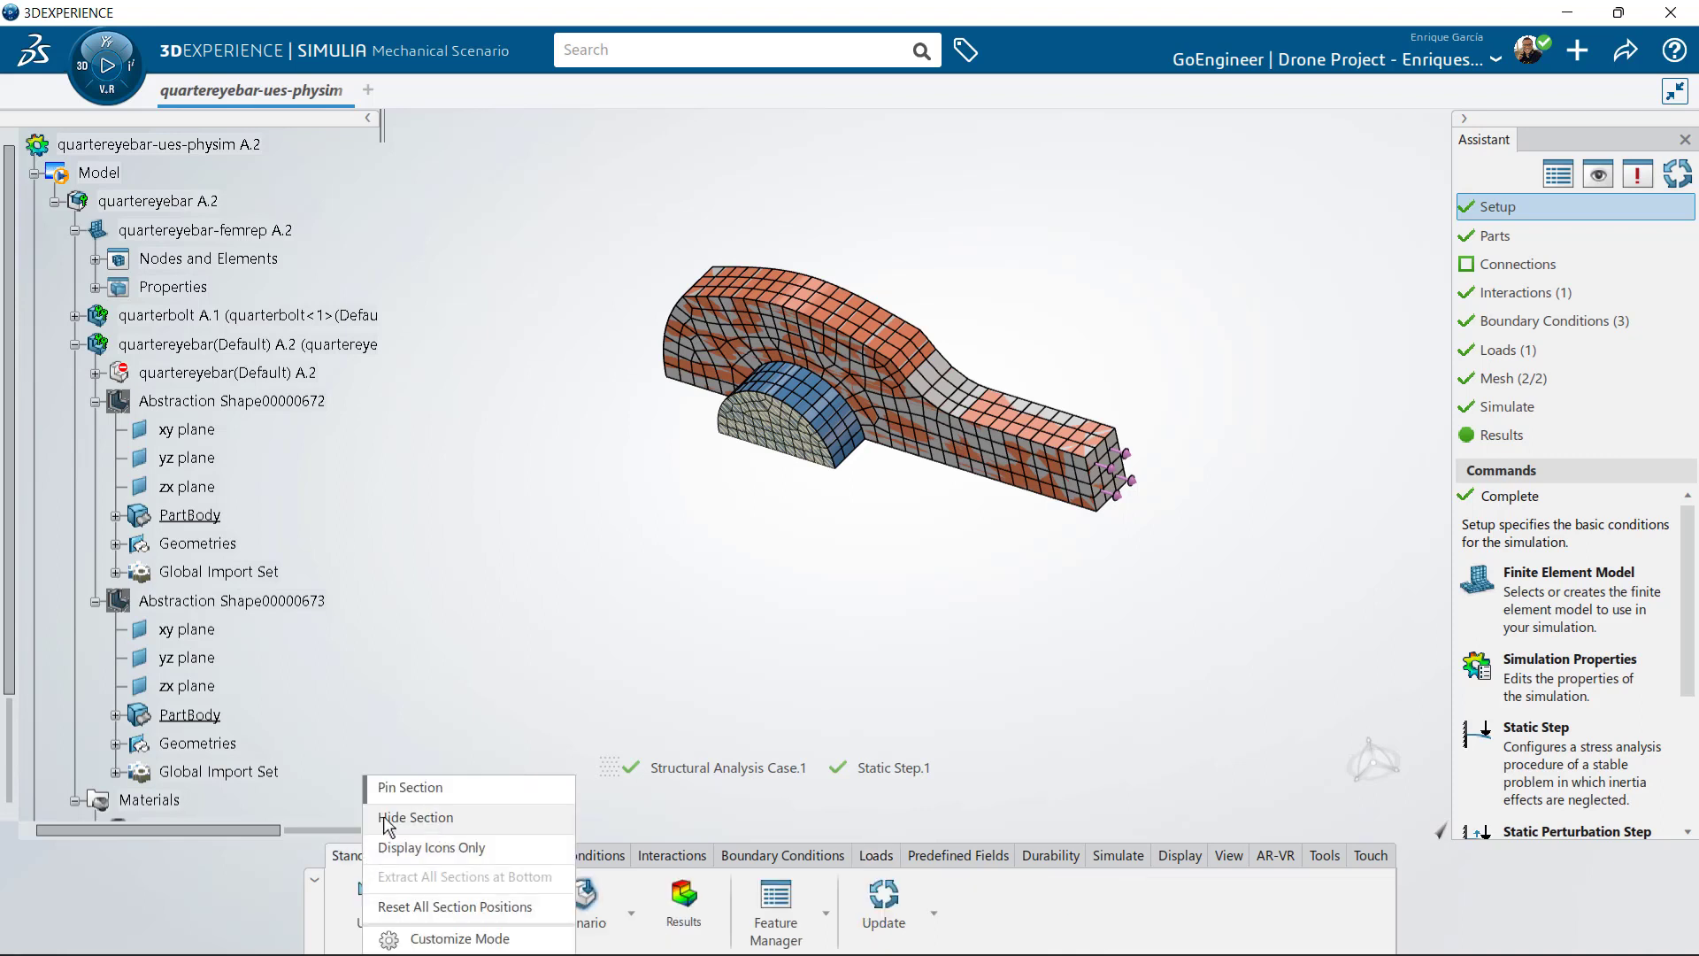
pyautogui.click(409, 789)
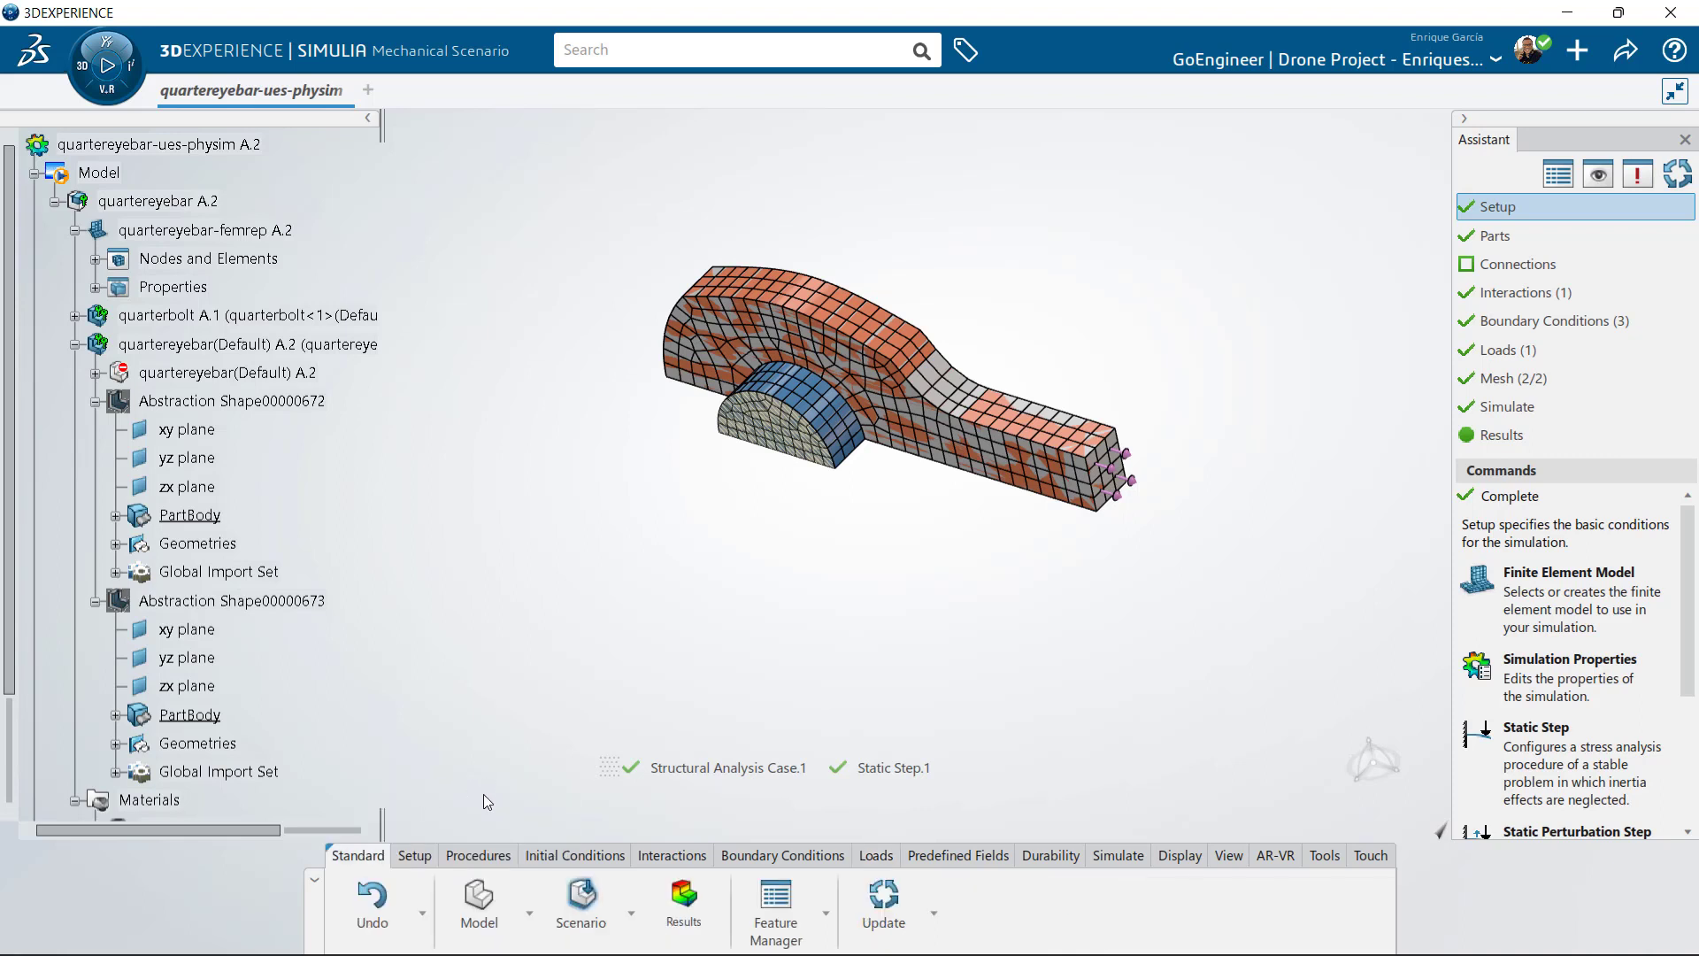
pyautogui.click(573, 855)
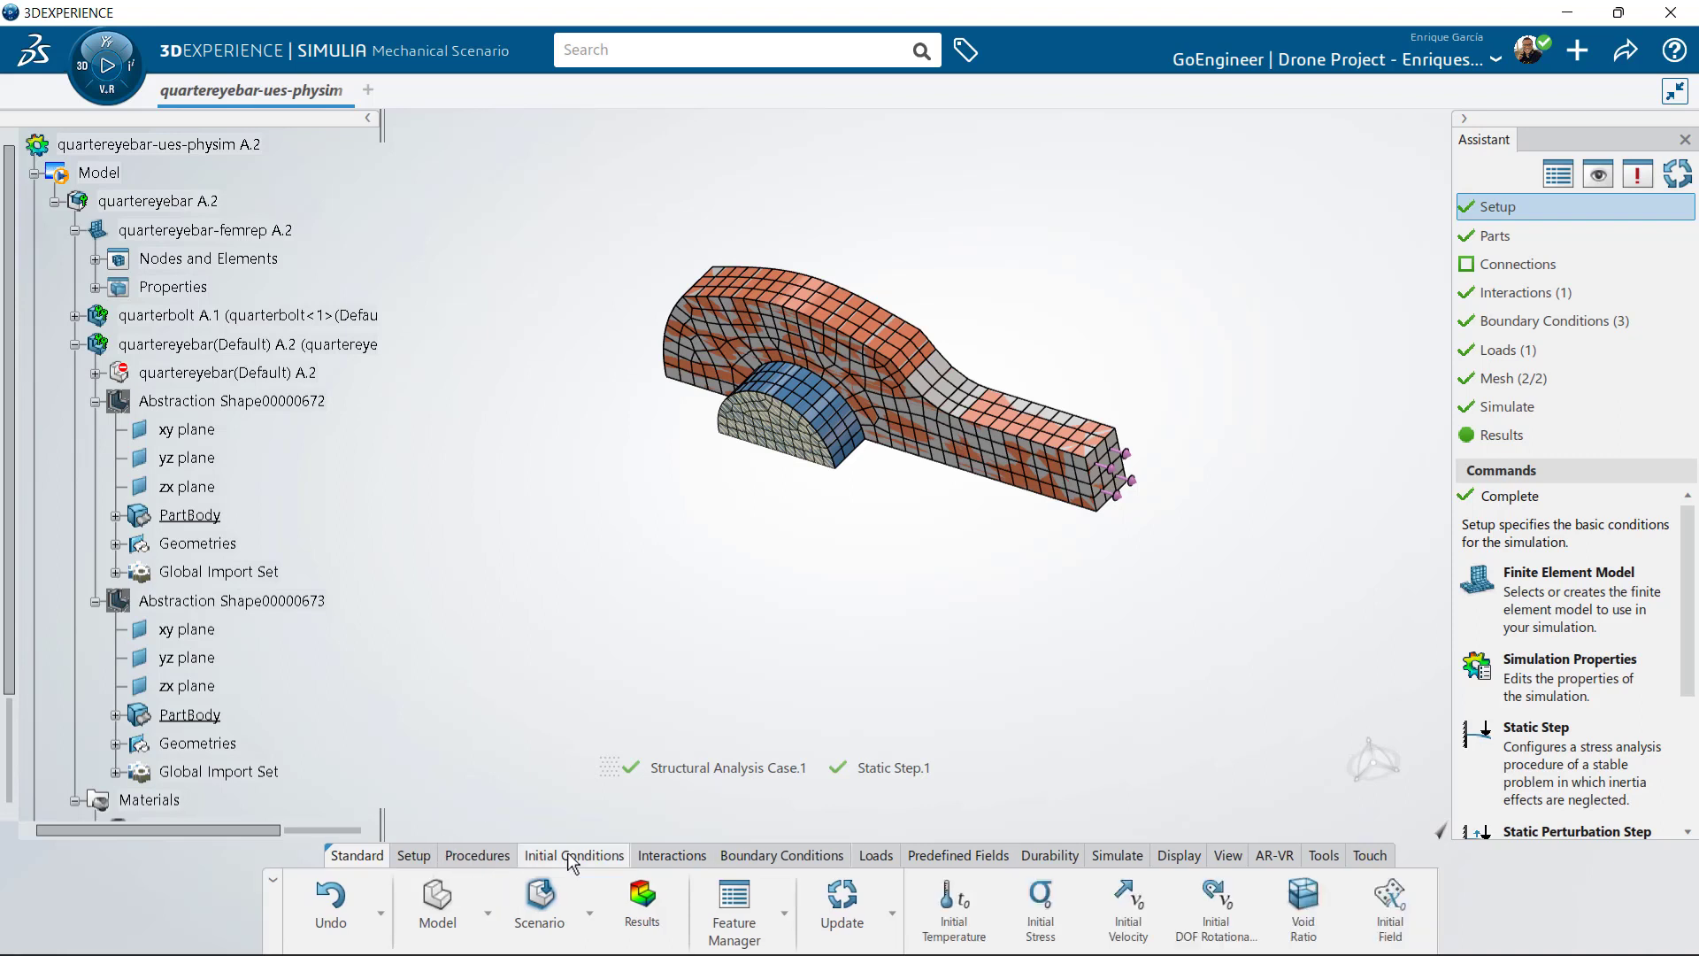